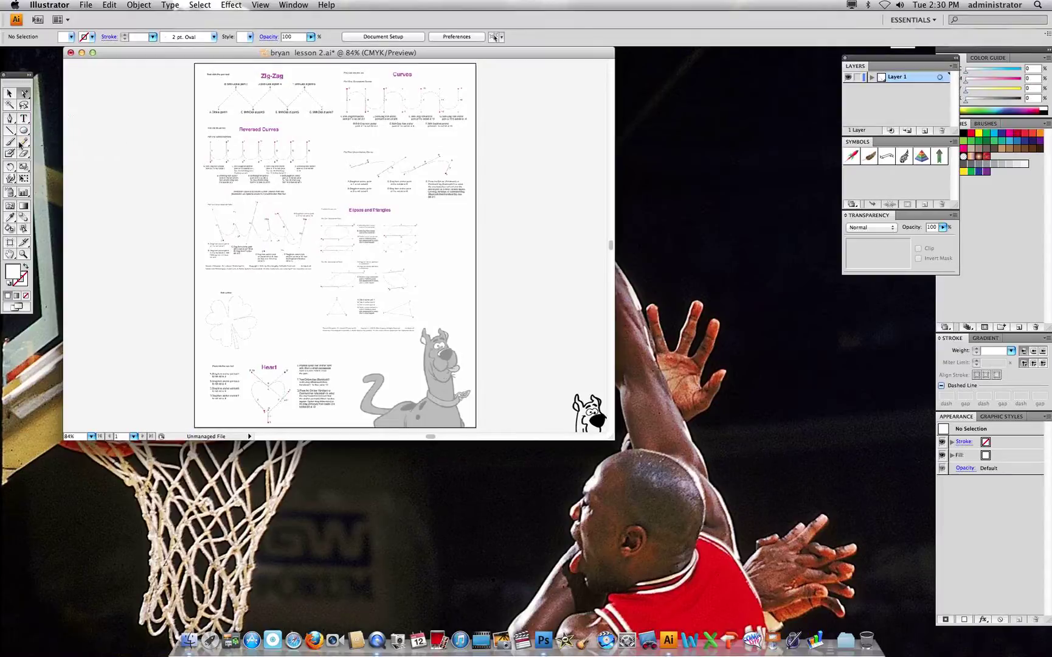
Step: Tear off the Pen and Direct Selection tool groups as floating palettes beside the worksheet
left_click(9, 119)
left_click_drag(9, 120, 120, 121)
left_click_drag(24, 94, 115, 101)
left_click_drag(48, 97, 118, 117)
left_click(120, 108)
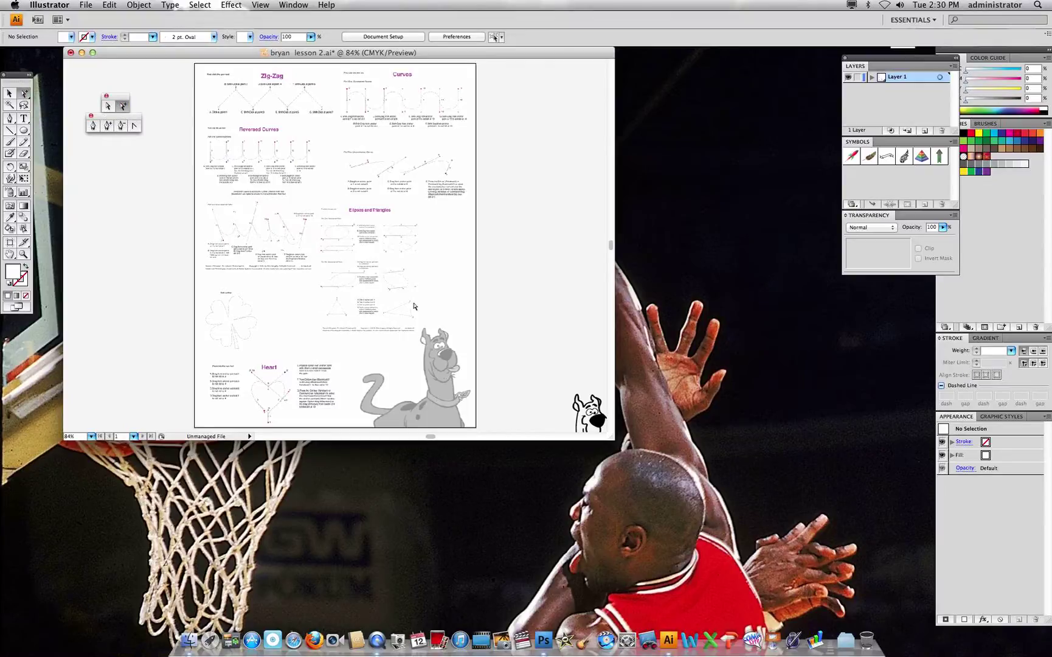
Step: Set up the Pen tool for the Zig-Zag exercise with no fill and a 2 pt magenta stroke
left_click_drag(197, 75, 338, 137)
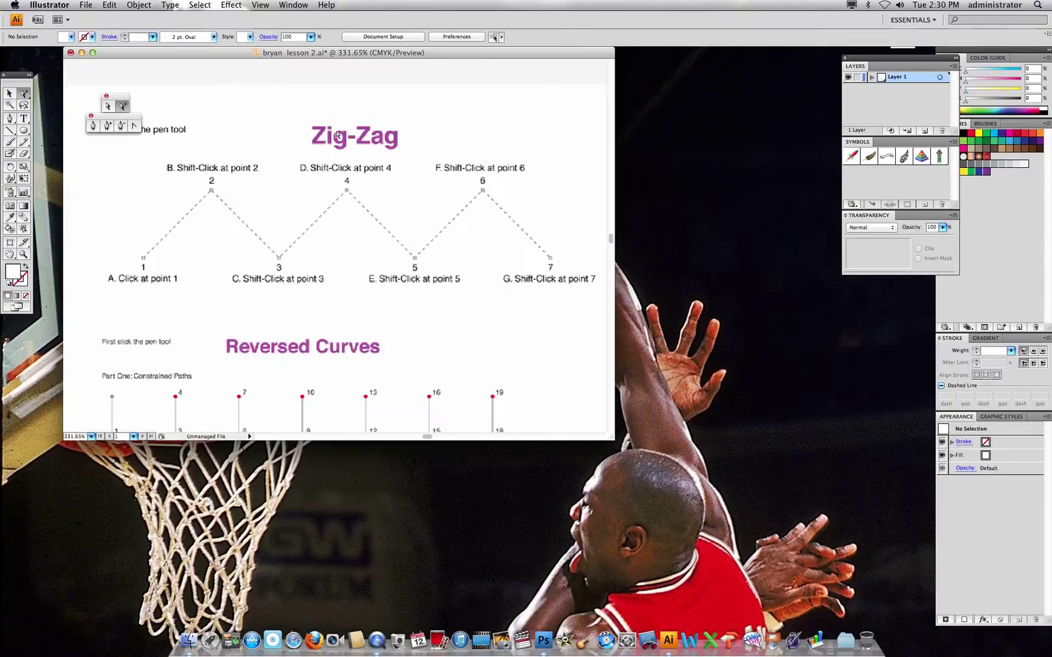
left_click(93, 127)
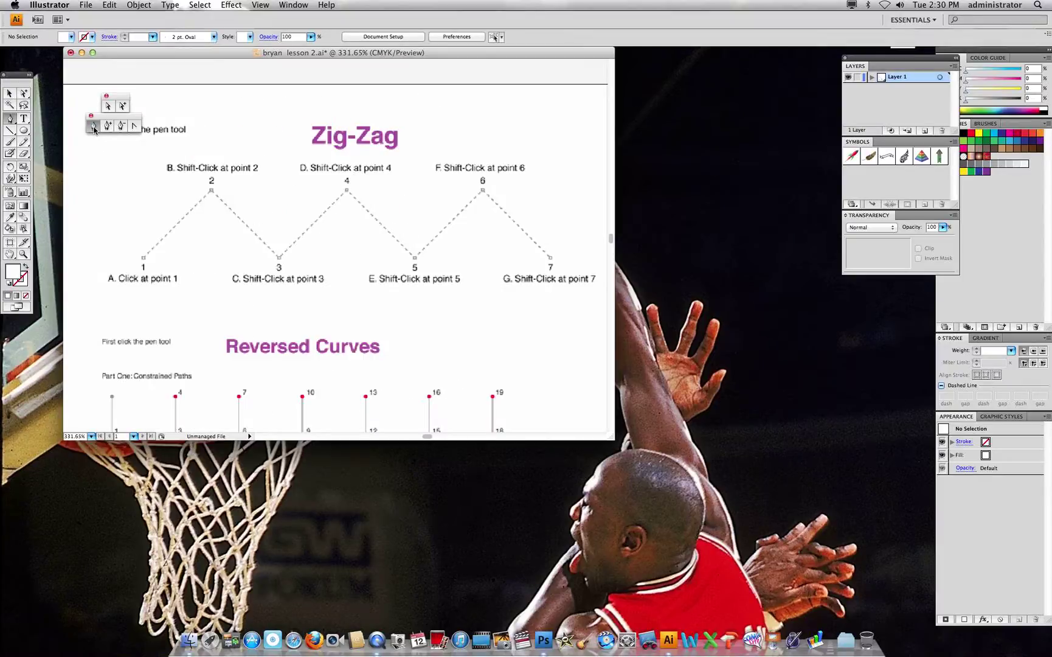
left_click(71, 38)
left_click(3, 47)
left_click(90, 38)
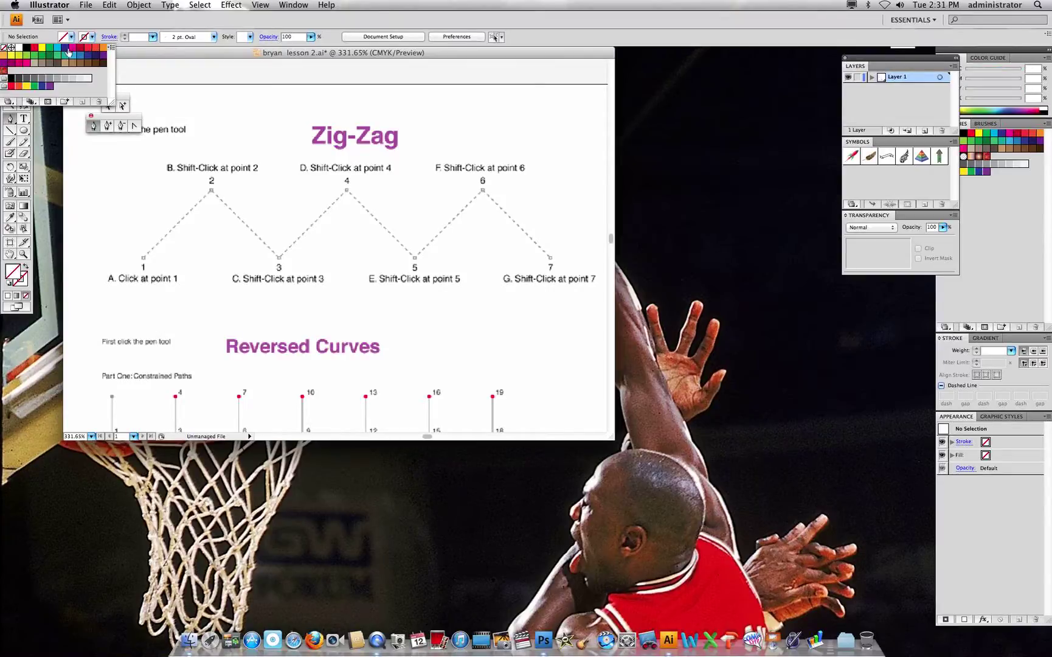
left_click(72, 49)
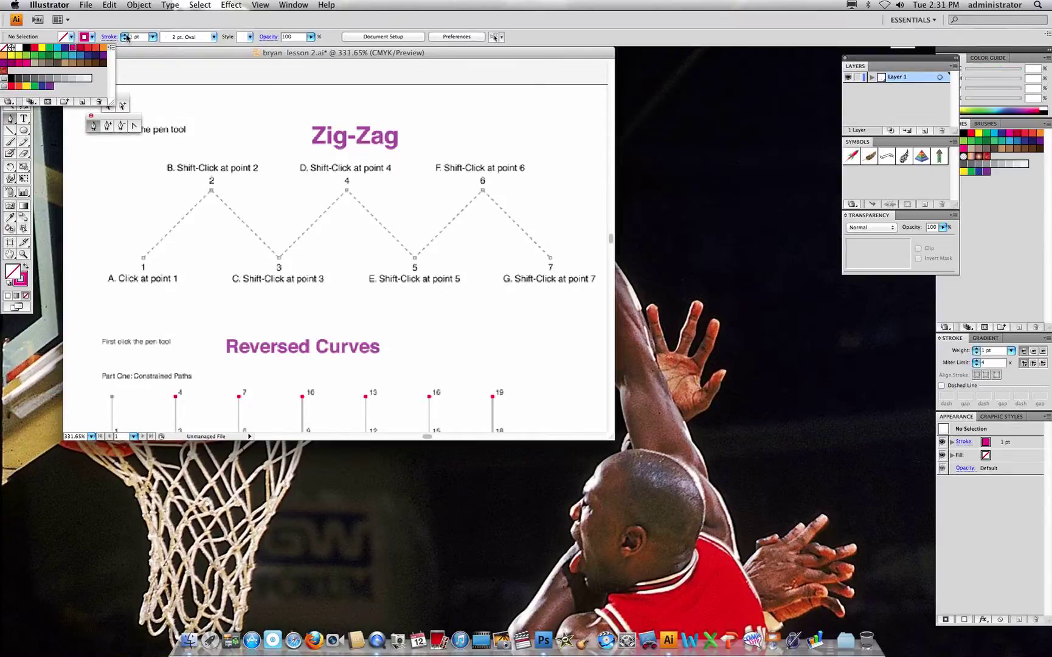
left_click(126, 38)
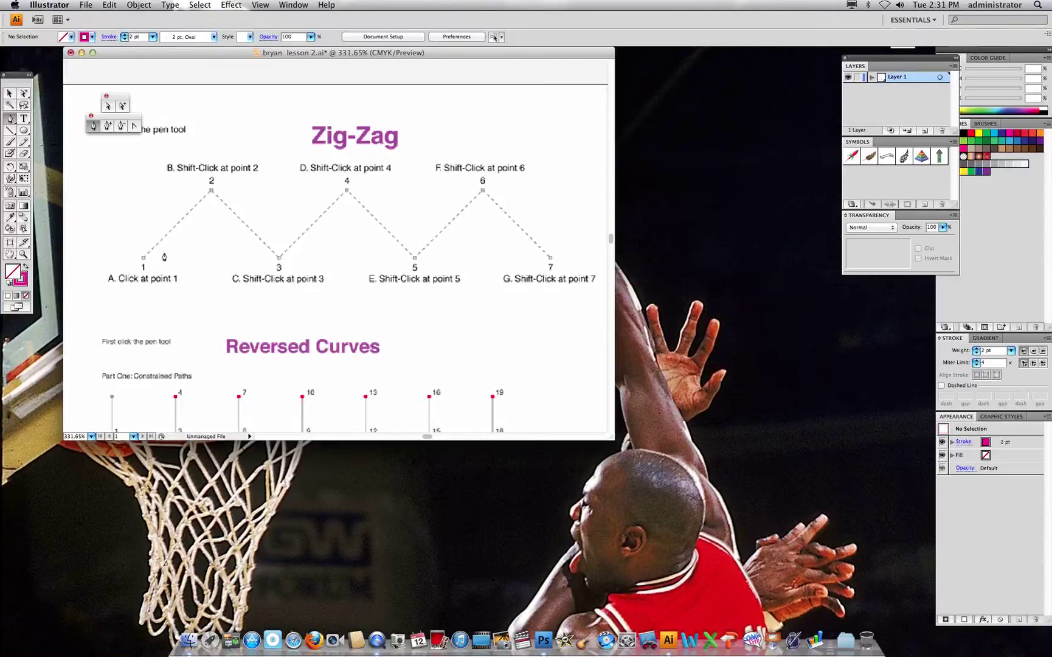
Step: Draw the zig-zag path with straight 45-degree segments through points 1 to 7 and deselect it
left_click(144, 258)
left_click(211, 190, "shift")
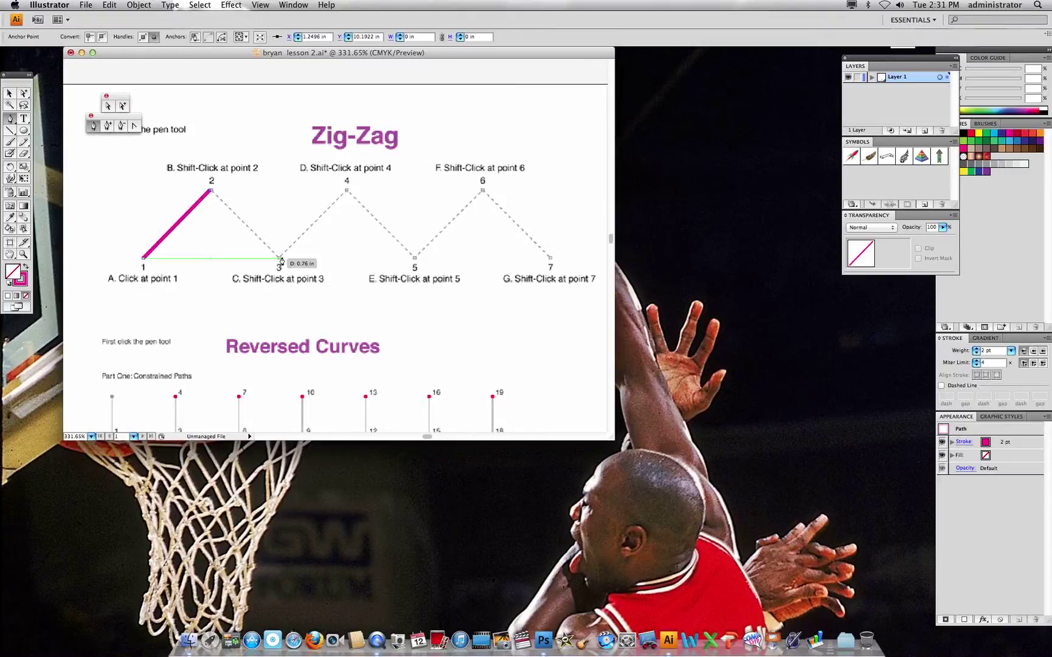
left_click(280, 257, "shift")
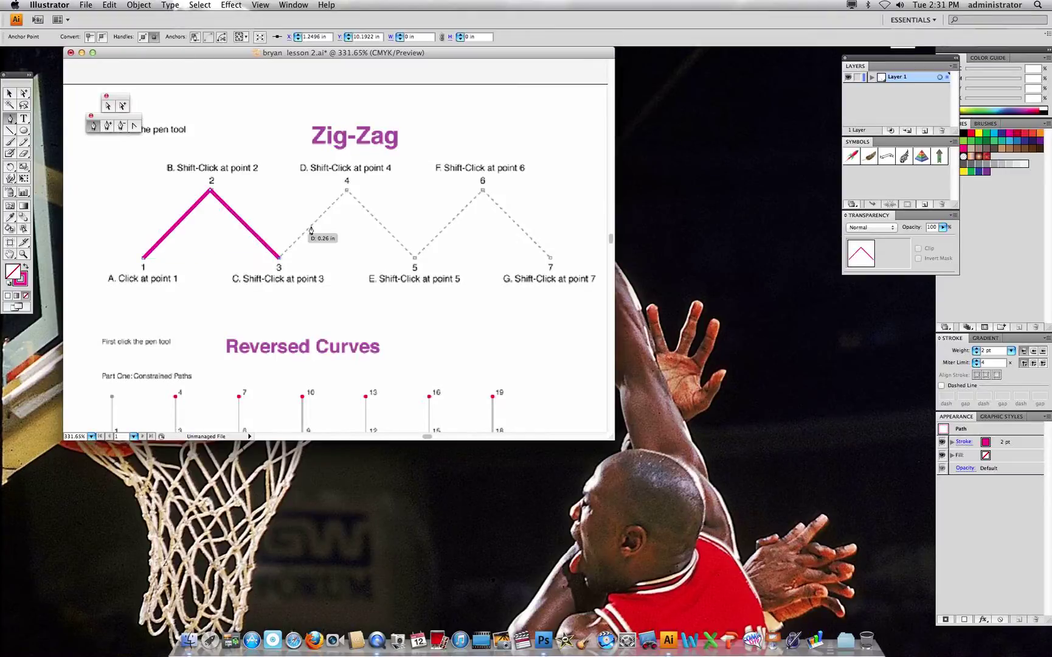
left_click(347, 191, "shift")
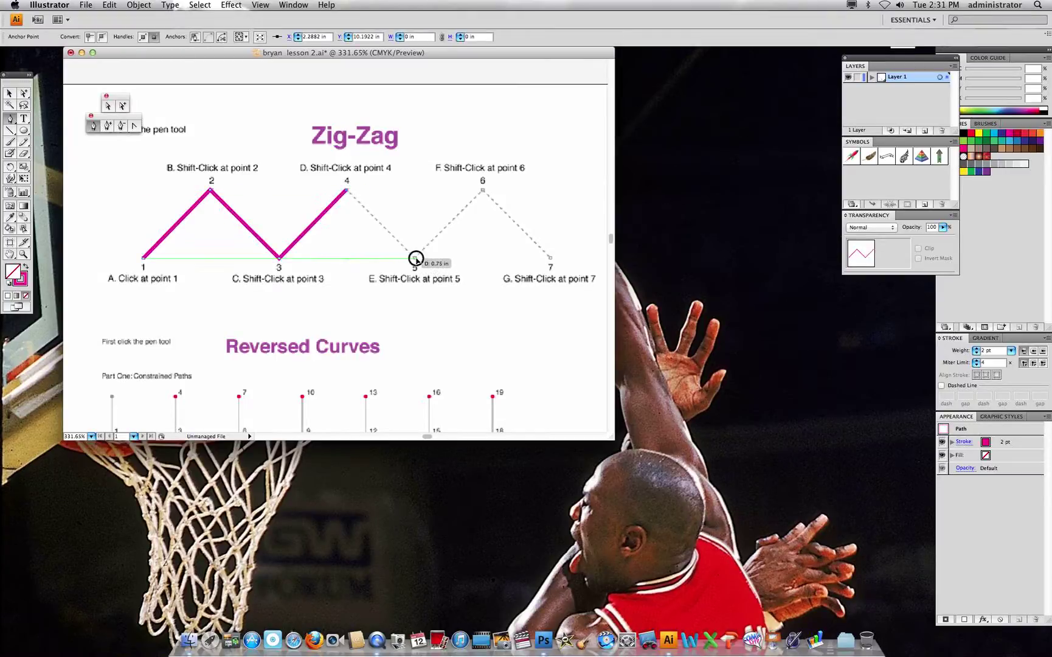
left_click(415, 258, "shift")
left_click(483, 190, "shift")
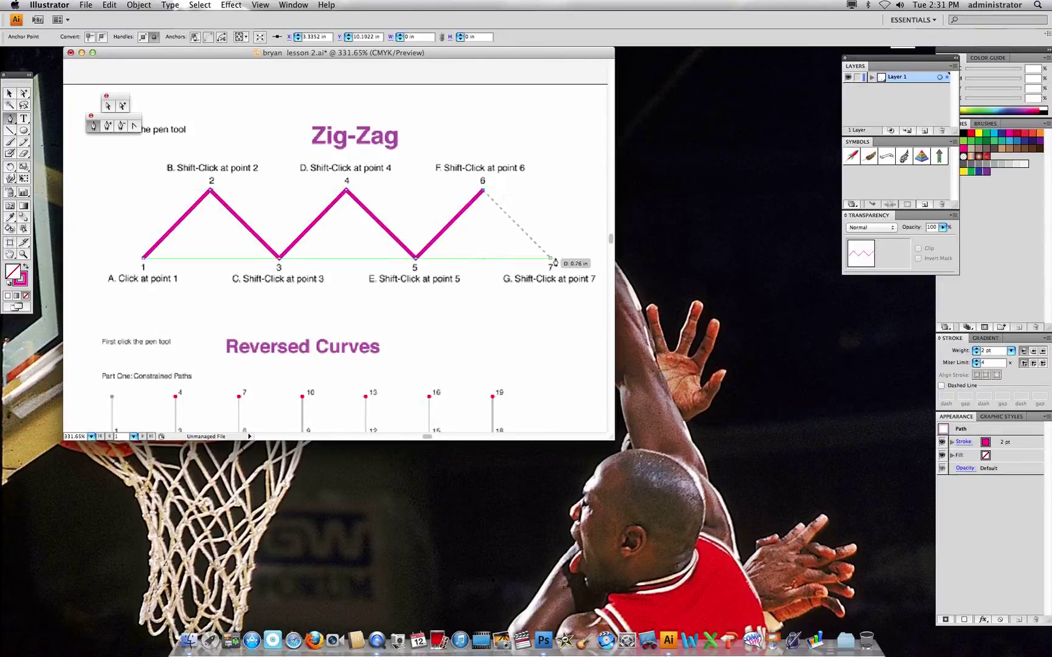
left_click(551, 258, "shift")
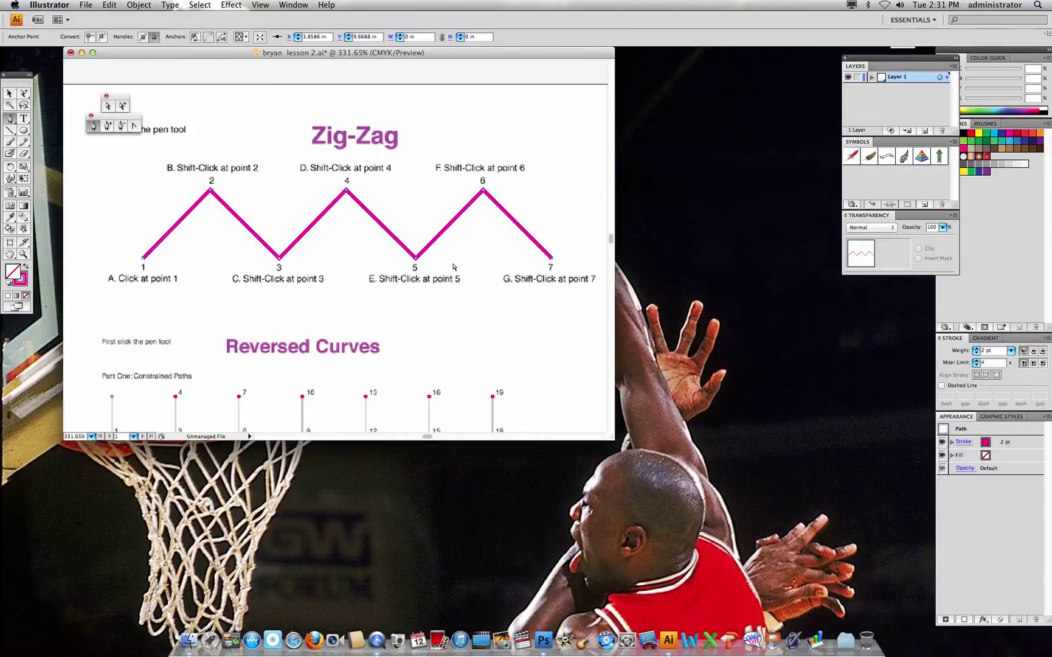
left_click(109, 107)
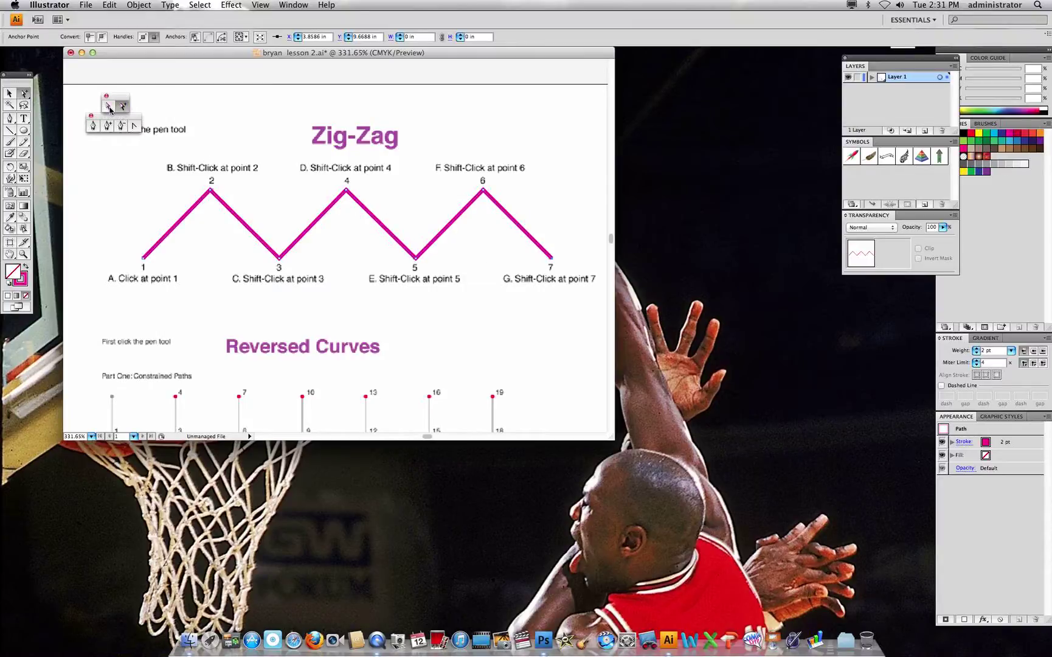
left_click(417, 115)
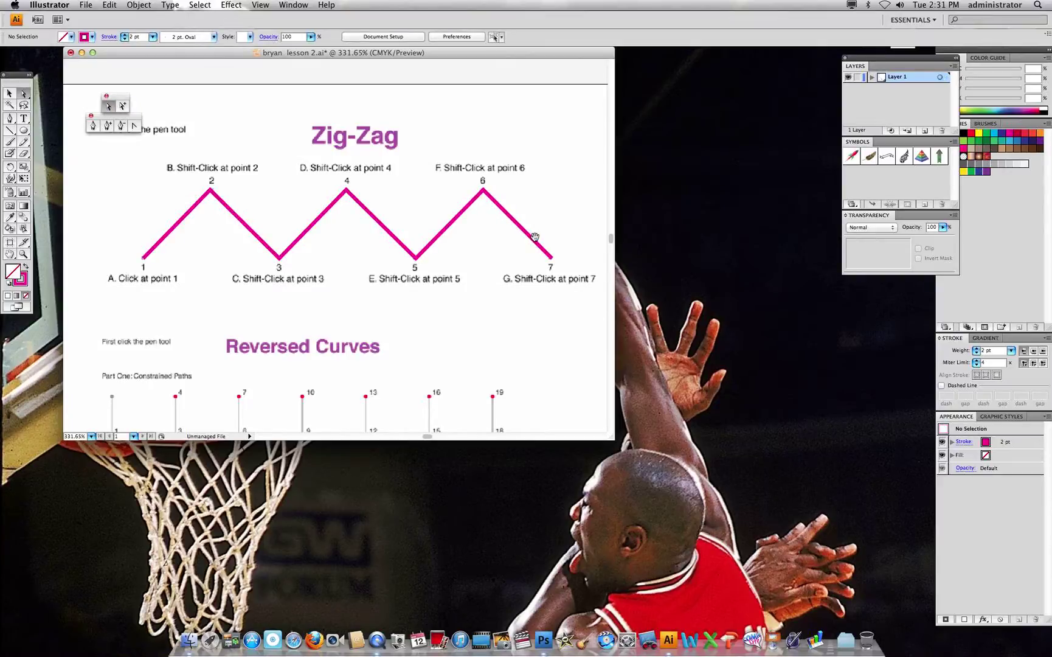
Step: Draw the constrained Curves path through anchors 1, 3, 5, 7, 9, 11 and 13, pulling handles to the red dots, and deselect it
left_click_drag(530, 236, 136, 272)
left_click_drag(362, 261, 259, 228)
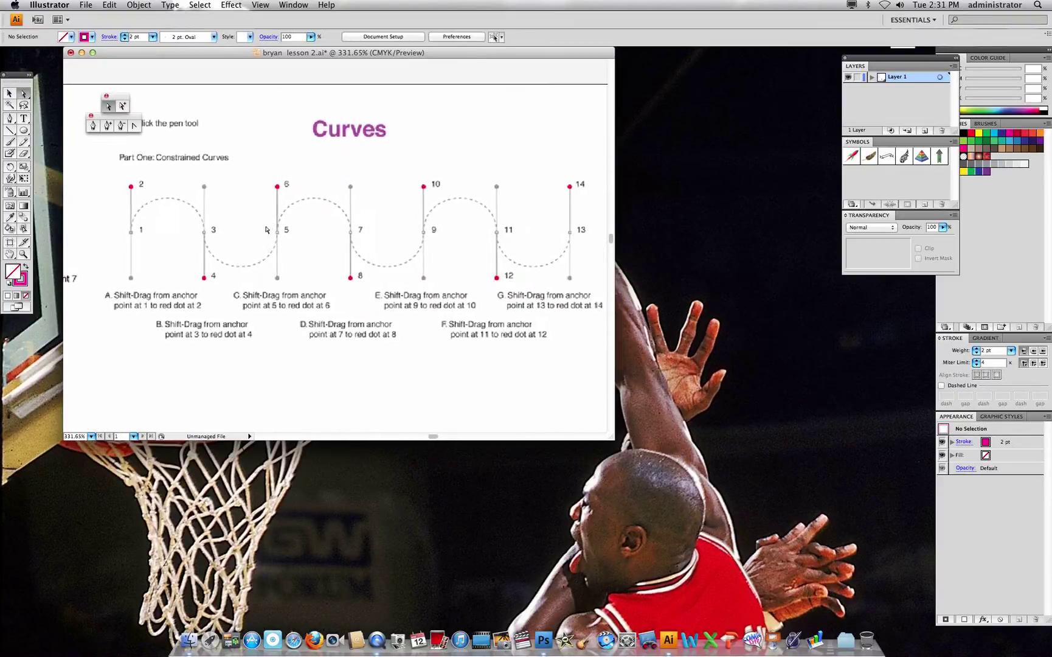
left_click(93, 127)
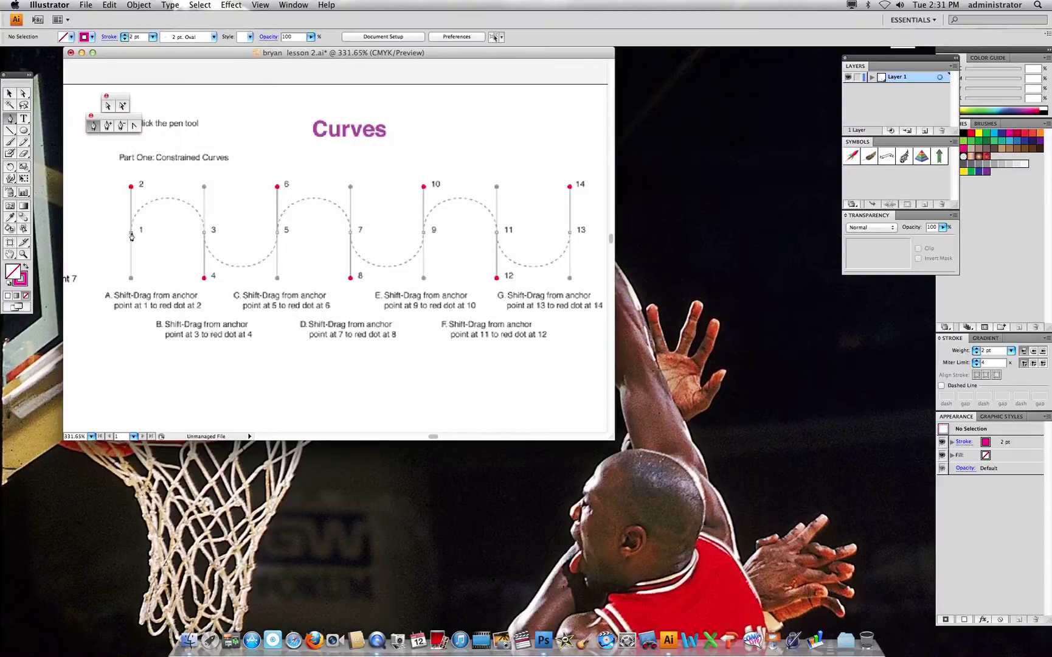
left_click_drag(131, 232, 131, 187)
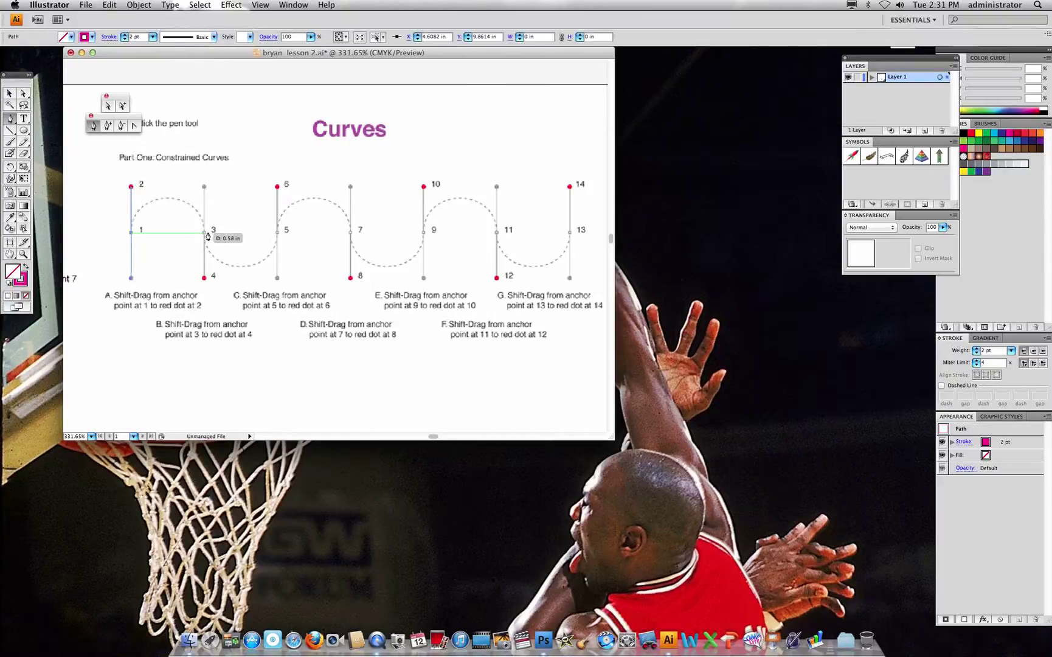
left_click_drag(204, 232, 203, 281)
left_click_drag(277, 230, 278, 186)
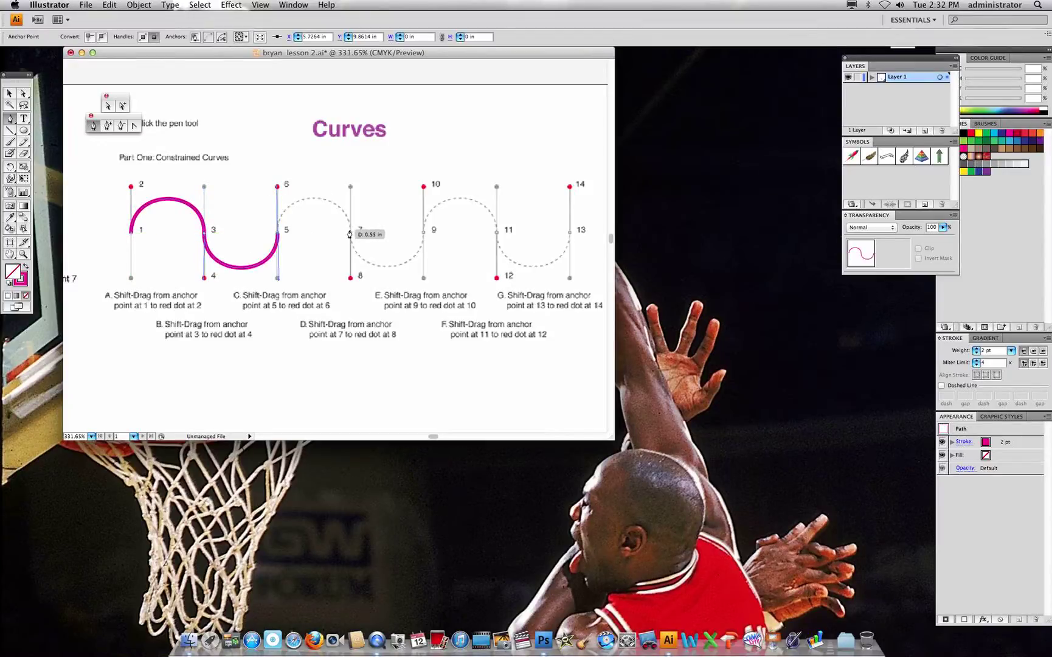
left_click_drag(350, 231, 350, 278)
left_click_drag(424, 232, 424, 189)
left_click_drag(496, 231, 497, 278)
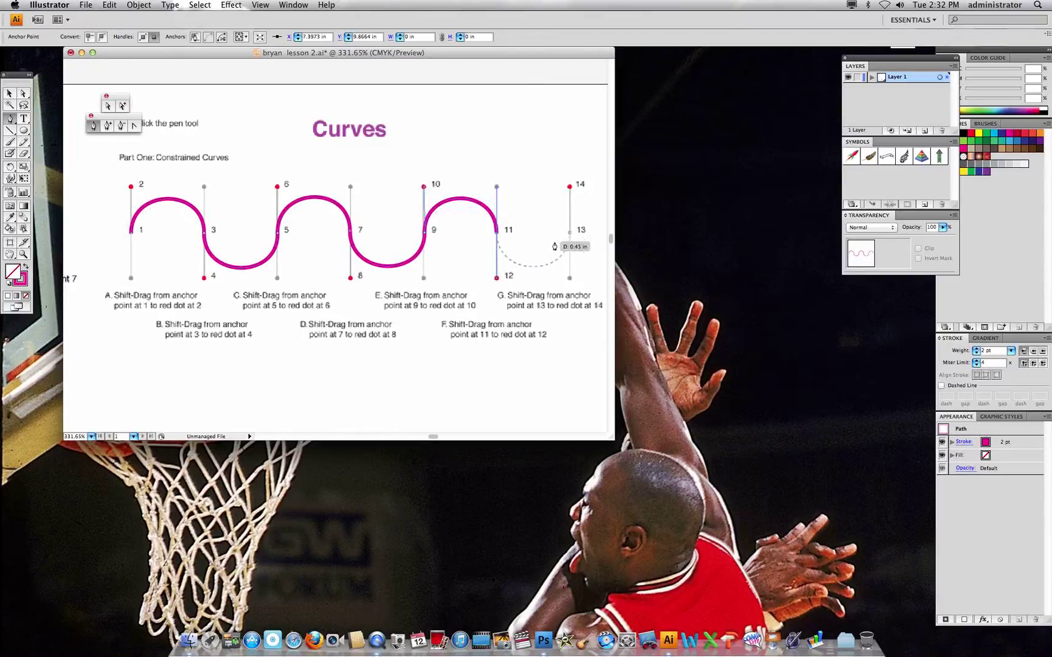
left_click_drag(570, 232, 570, 186)
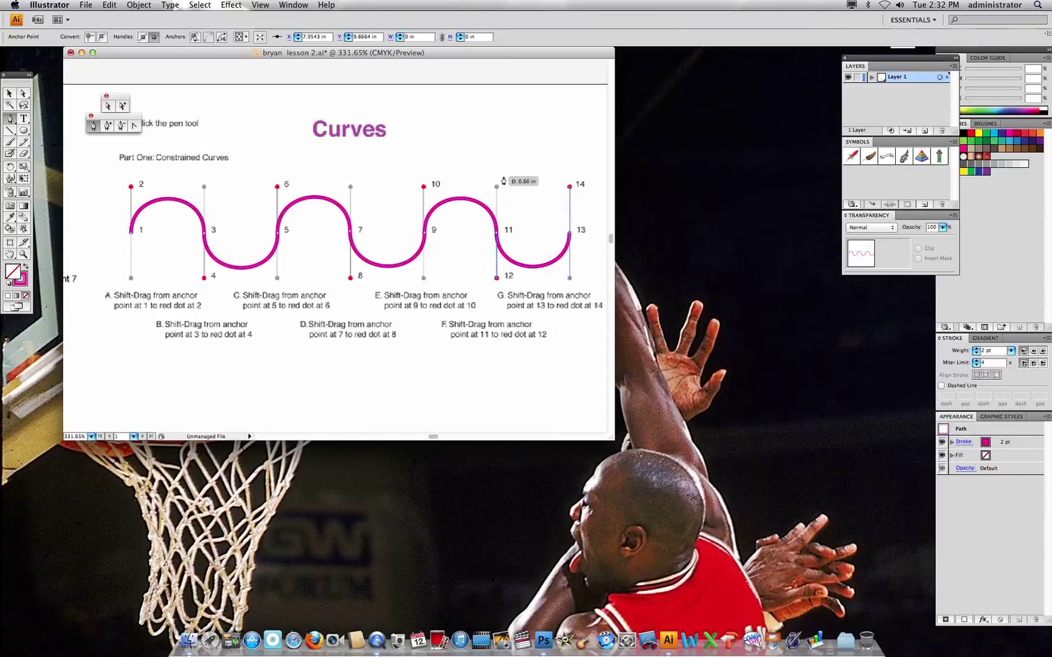
left_click(461, 147, "super")
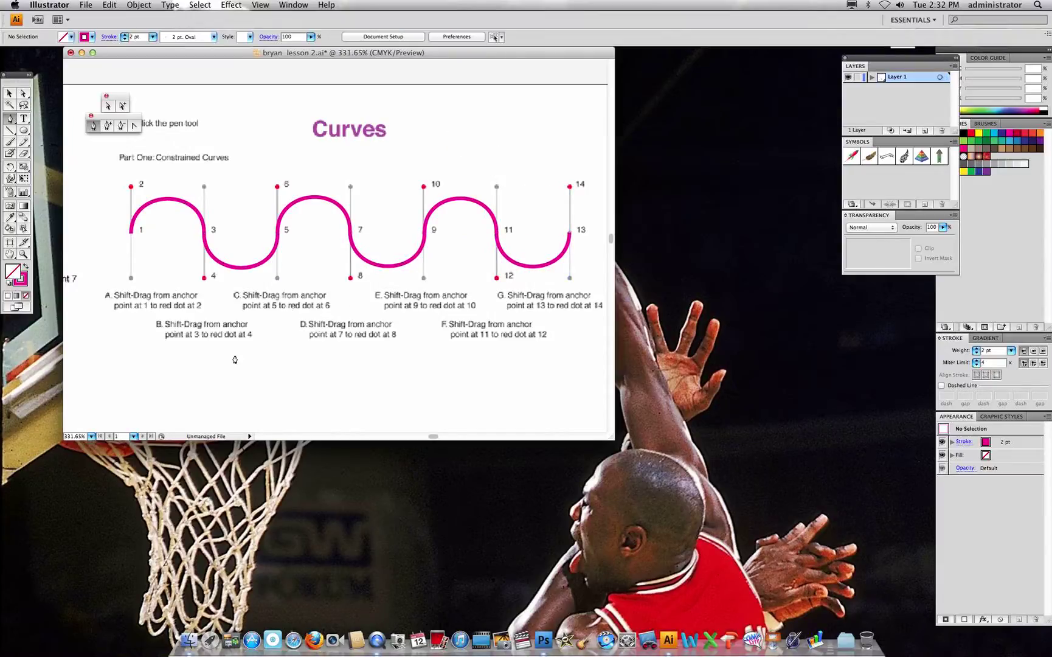
Step: Draw a Reversed Curves path through anchors 1, 3, 6, 9 and 12 with the Pen tool, pulling each handle to its red dot
left_click_drag(180, 373, 327, 260)
left_click_drag(225, 342, 331, 264)
left_click_drag(149, 365, 332, 268)
left_click_drag(221, 234, 283, 270)
left_click_drag(115, 173, 466, 365)
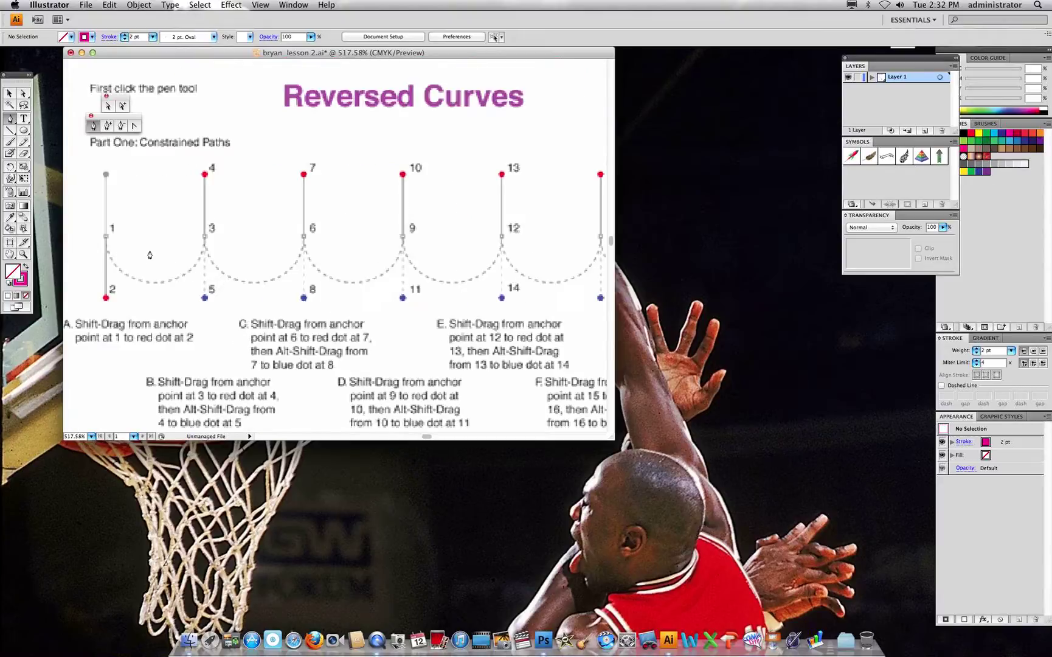
left_click_drag(106, 239, 105, 297)
left_click_drag(204, 236, 205, 175)
left_click_drag(304, 240, 304, 176)
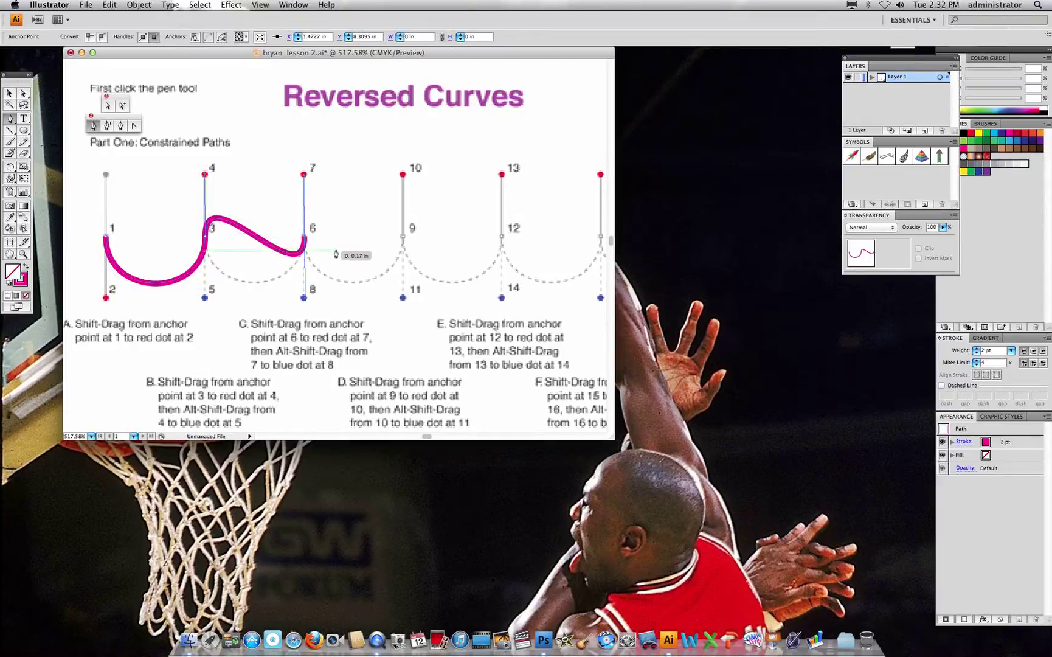
left_click_drag(402, 236, 402, 175)
left_click_drag(501, 236, 501, 174)
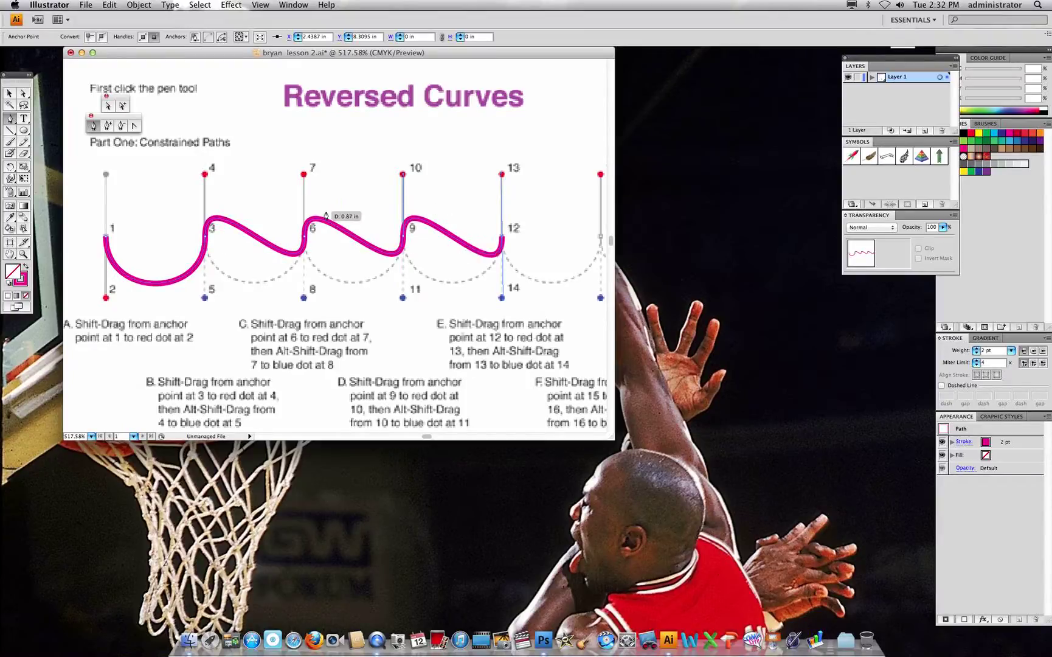
Step: Try reshaping the curve at point 3 by moving its upper direction handle with Direct Selection, and undo the move
left_click(108, 108)
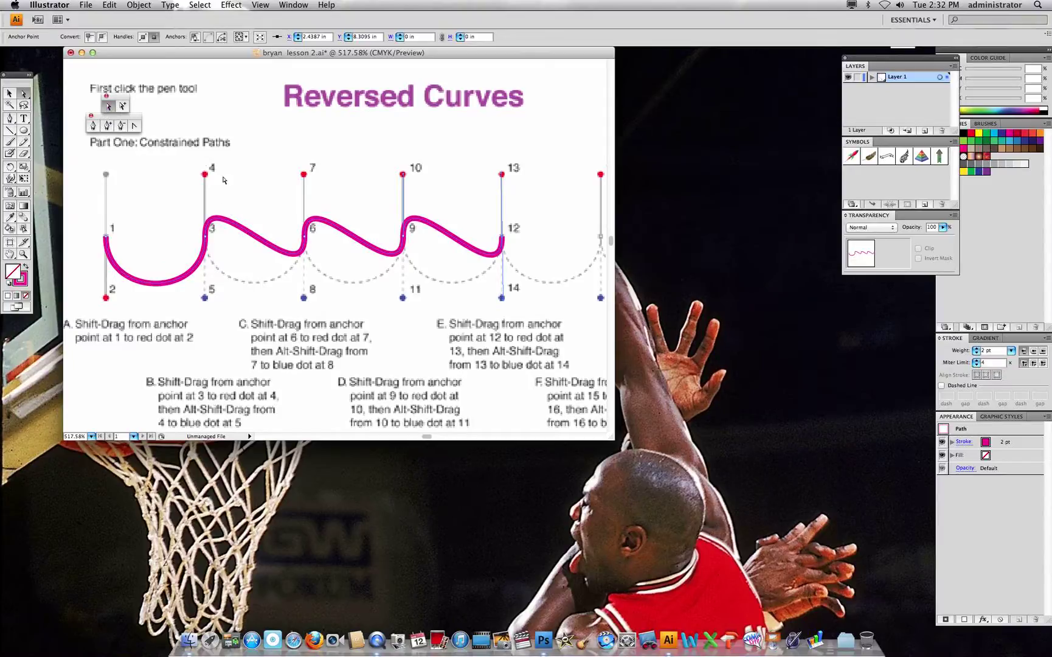
left_click(218, 221)
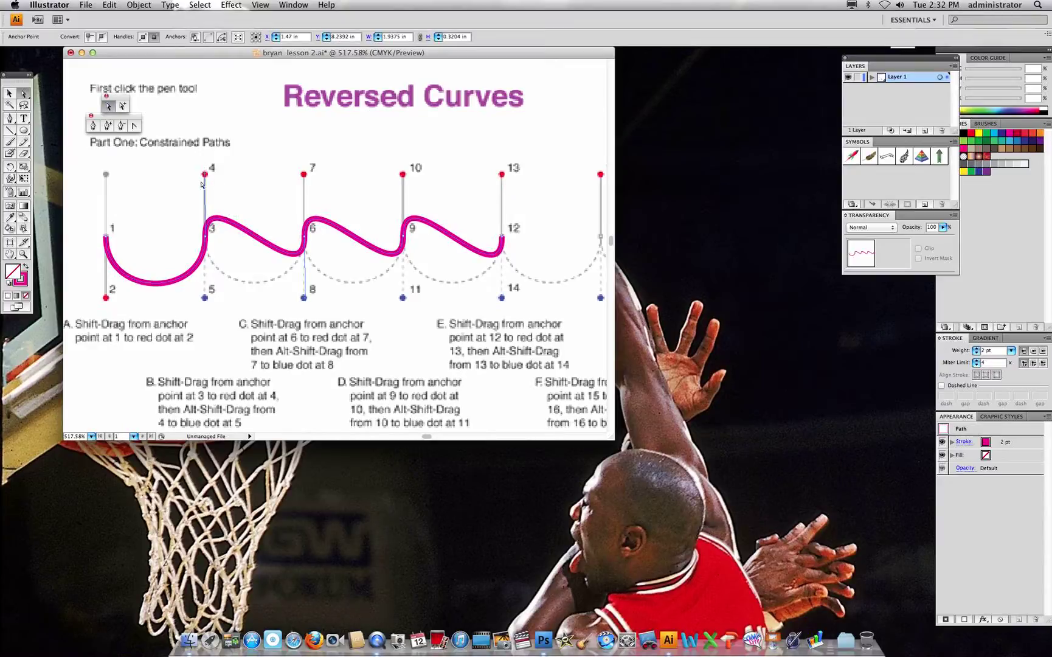
left_click_drag(206, 176, 248, 196)
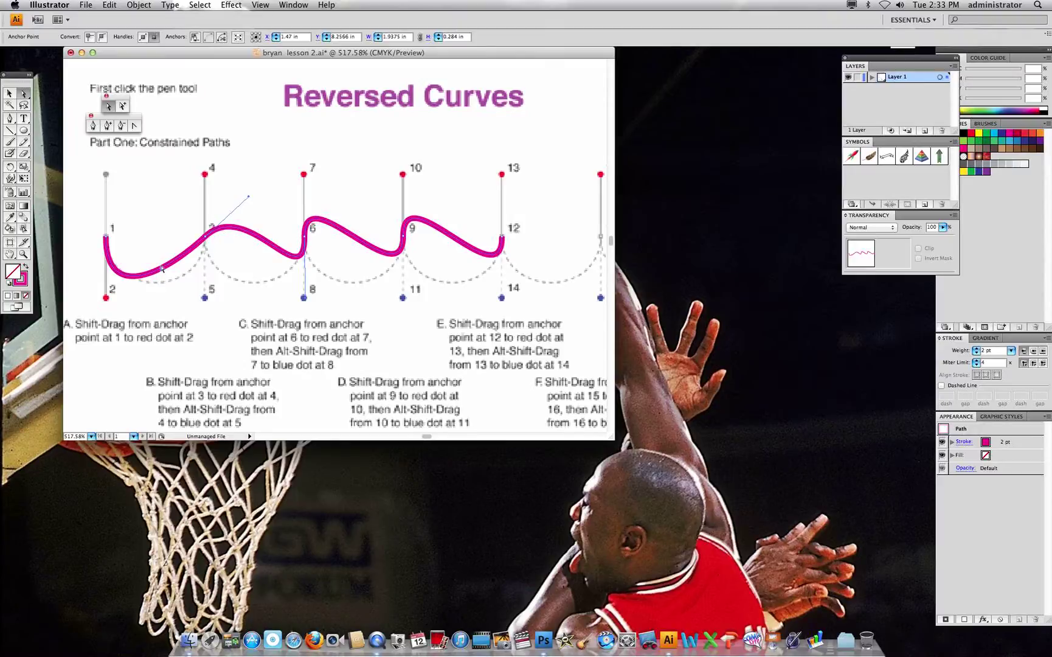
left_click(109, 5)
left_click(125, 17)
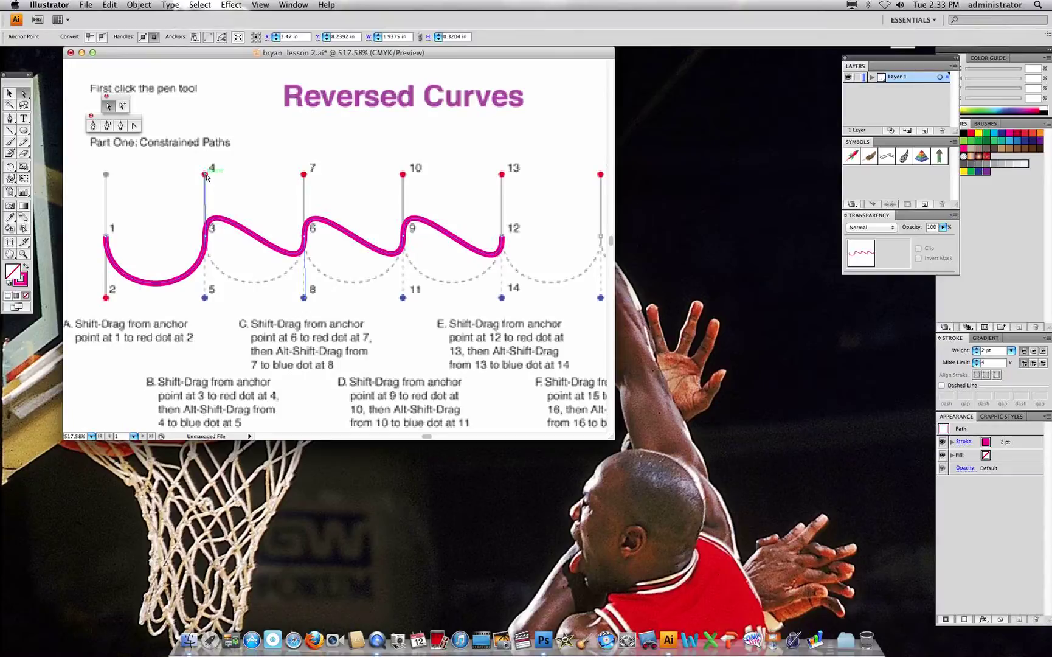
Step: Convert the upper handles at points 3 and 6 down to blue dots 5 and 8, and delete the whole path
left_click(135, 127)
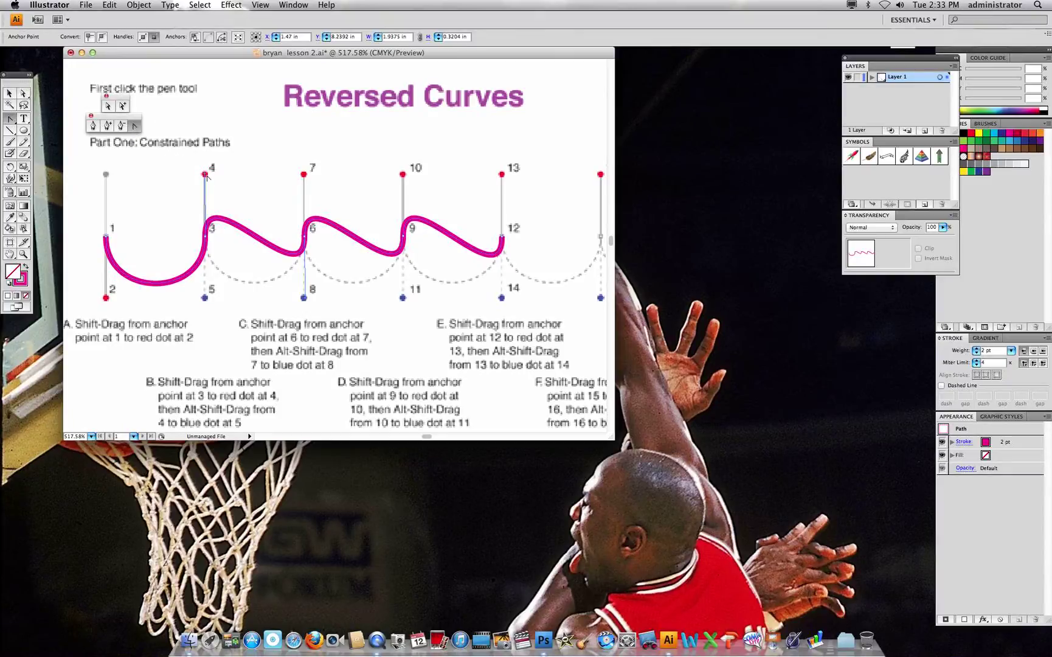
left_click_drag(205, 174, 209, 301)
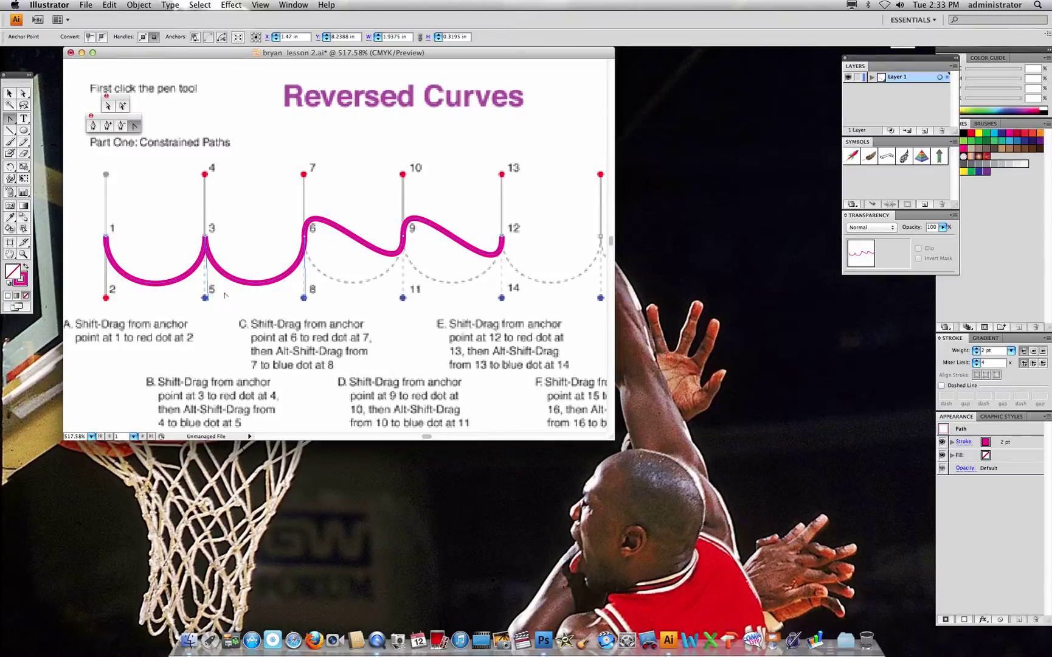
left_click(108, 105)
left_click(344, 232)
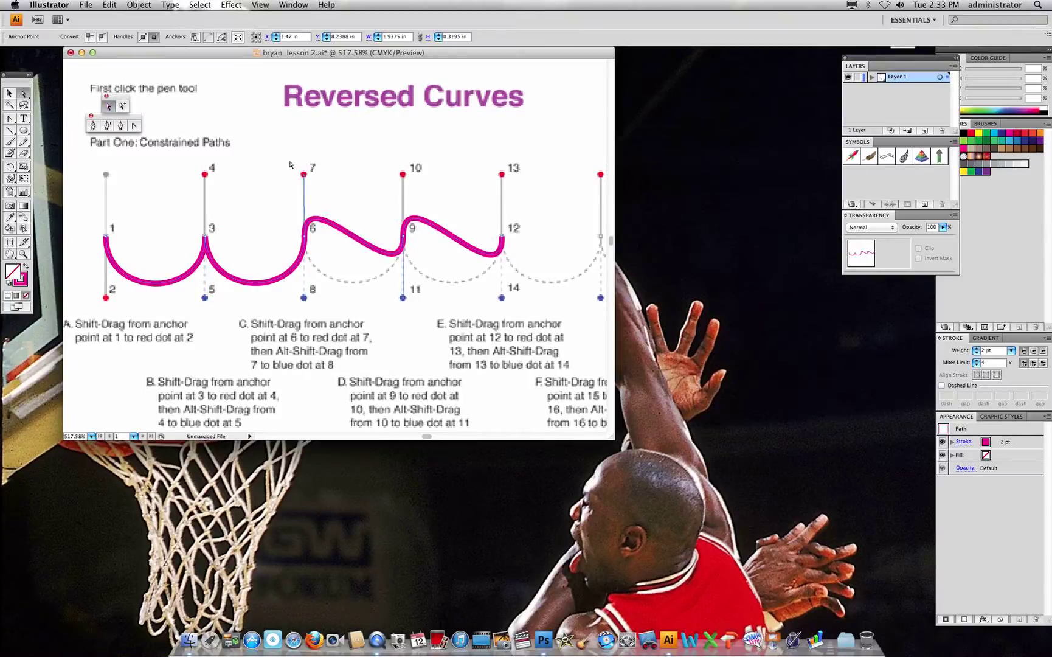
left_click(134, 125)
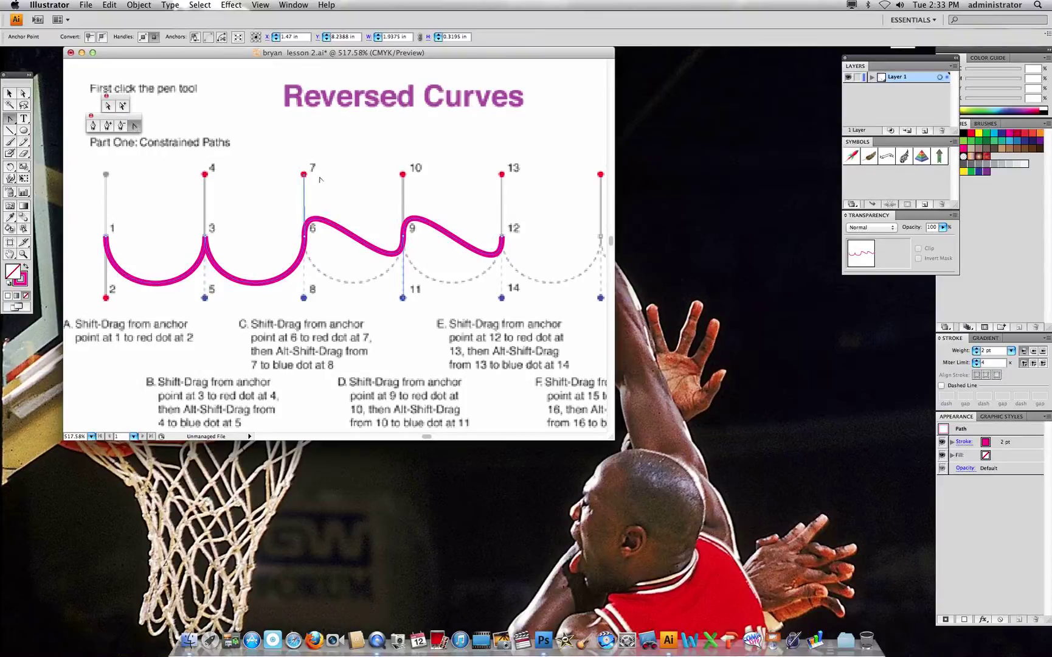
left_click_drag(304, 174, 308, 302)
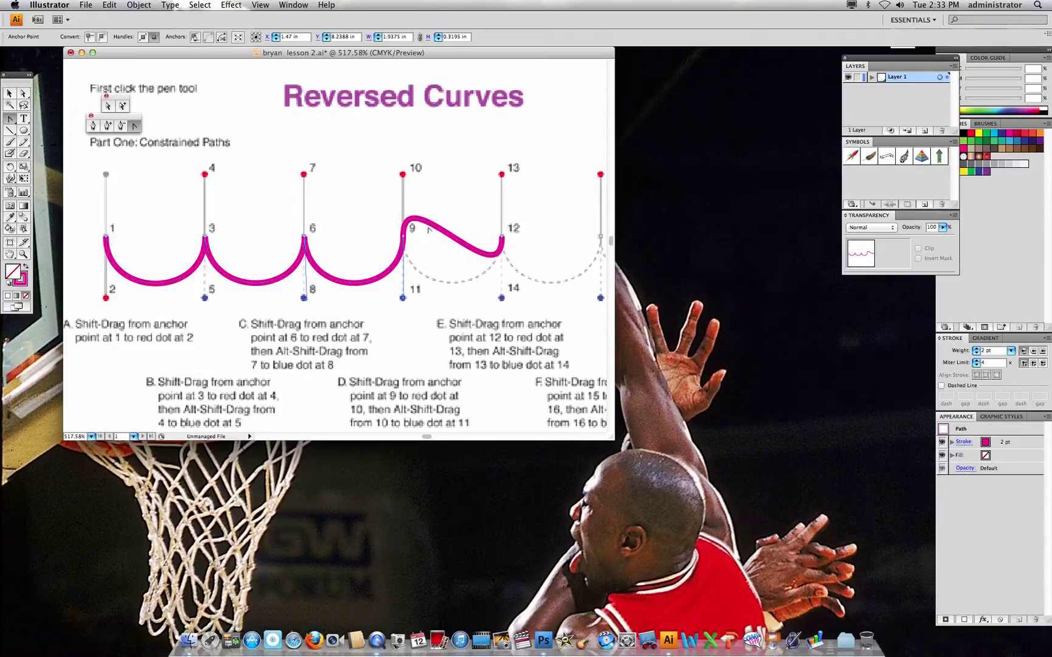
key("Delete")
key("Delete")
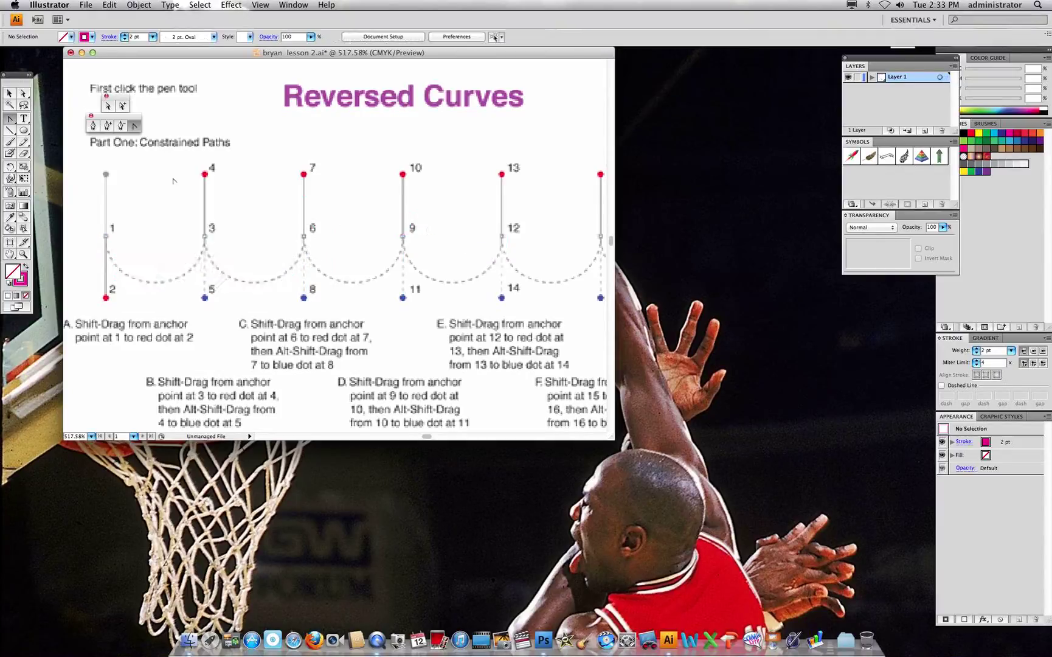
Step: Draw the constrained Reversed Curves path through anchors 1, 3, 6, 9, 12 and 15, swinging handles to blue dots 5, 8, 11 and 14, and deselect it
left_click(93, 127)
left_click_drag(106, 237, 106, 301)
left_click_drag(204, 235, 205, 175)
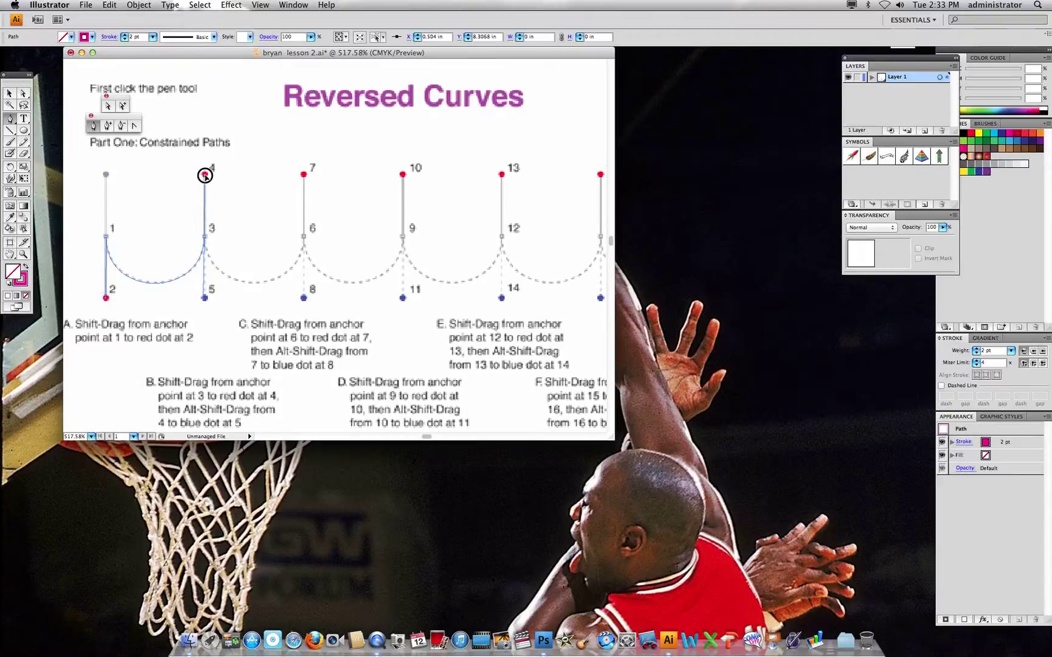
mouse_move(205, 175)
left_mouse_down()
mouse_move(227, 199)
mouse_move(207, 294)
mouse_move(214, 262)
mouse_move(248, 291)
mouse_move(204, 298)
left_mouse_up()
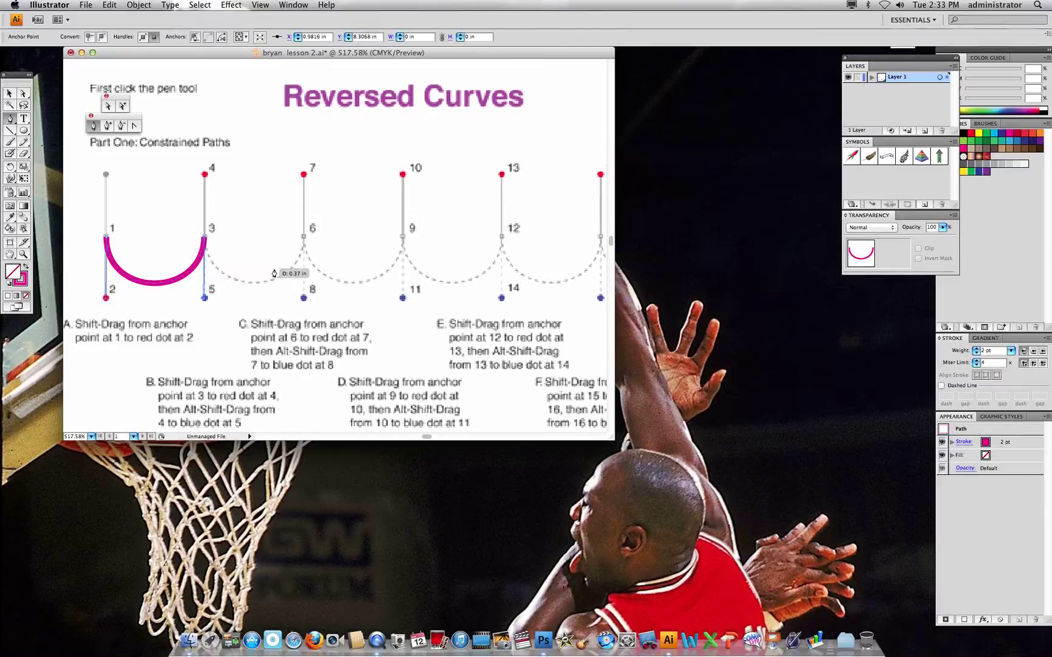
left_click_drag(304, 237, 304, 175)
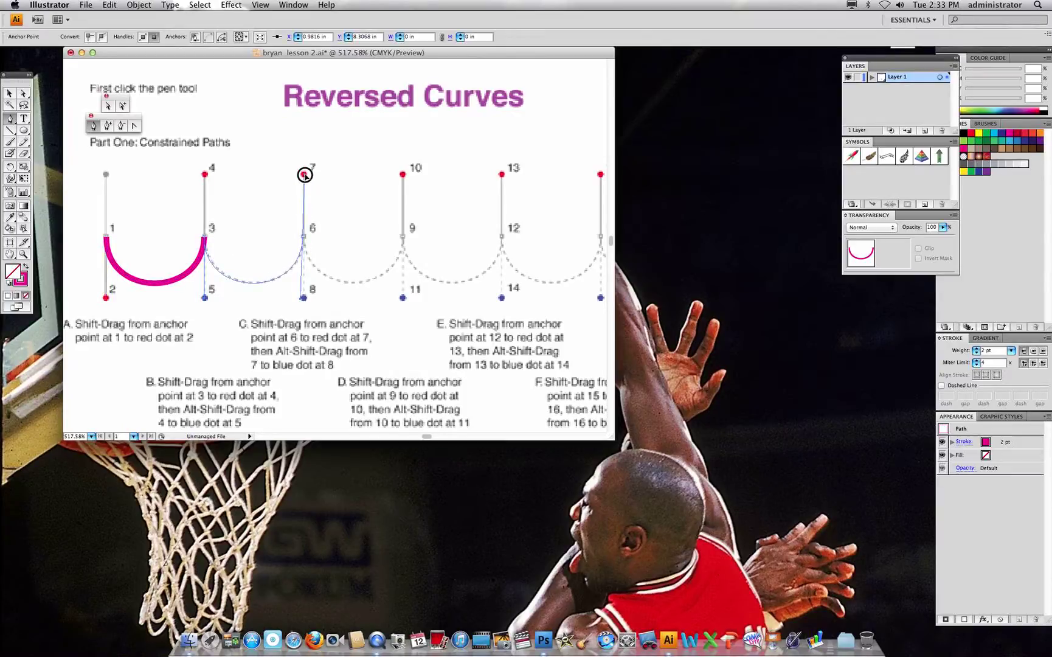
mouse_move(304, 174)
left_mouse_down()
mouse_move(341, 188)
mouse_move(329, 265)
mouse_move(305, 297)
left_mouse_up()
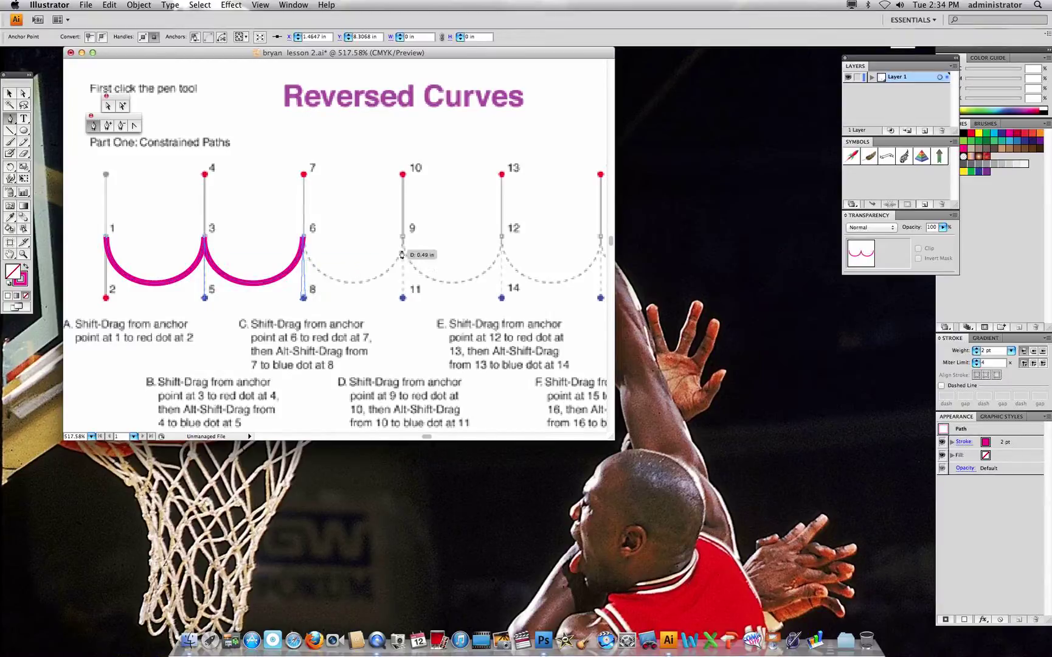
mouse_move(403, 237)
left_mouse_down()
mouse_move(402, 174)
mouse_move(413, 169)
mouse_move(434, 265)
mouse_move(403, 298)
left_mouse_up()
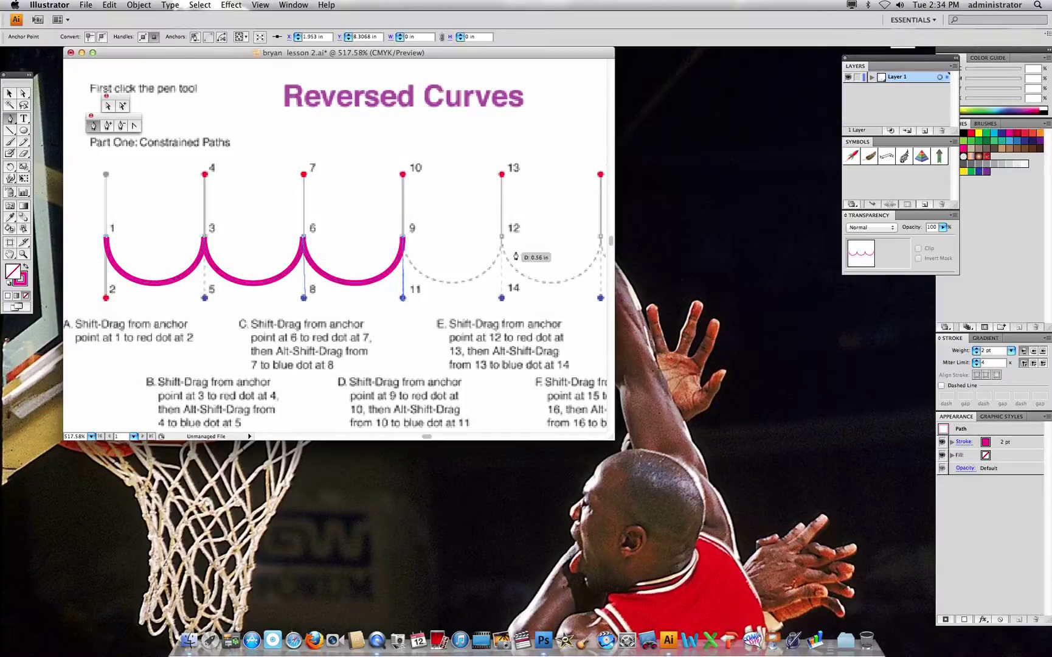
mouse_move(501, 237)
left_mouse_down()
mouse_move(498, 171)
mouse_move(540, 192)
mouse_move(501, 298)
left_mouse_up()
left_click_drag(601, 237, 601, 174)
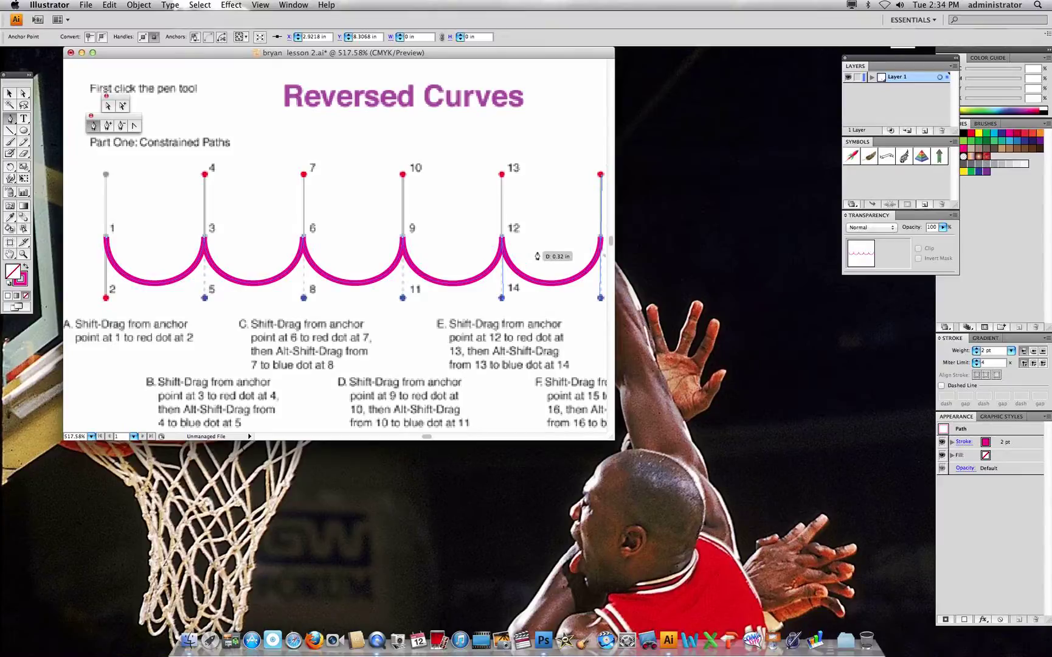
scroll(411, 293, "down", 5)
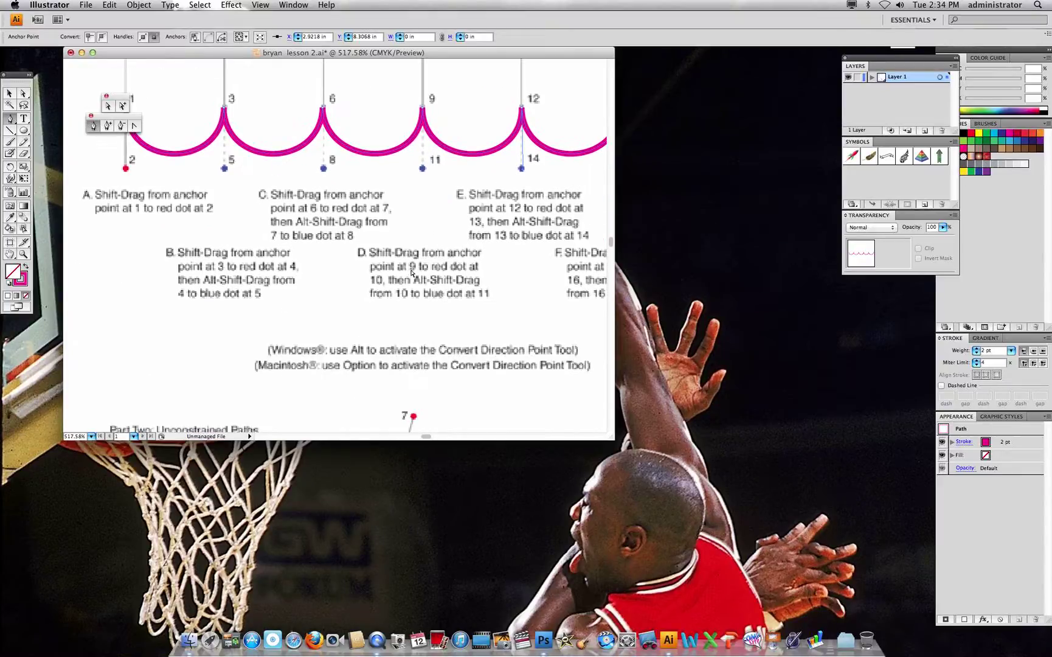
left_click(411, 234, "super")
Step: Trace the upper constrained ellipse with the Pen tool, pulling anchors 1 and 3 to red dots 2 and 4, close the path and deselect it
scroll(359, 328, "down", 13)
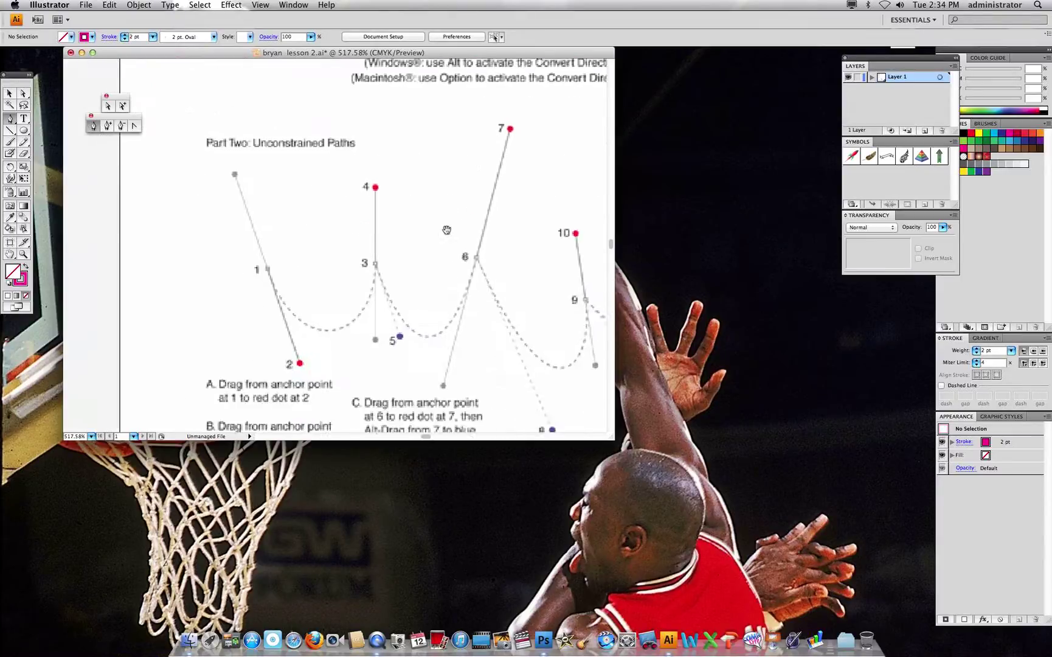
scroll(391, 227, "right", 5)
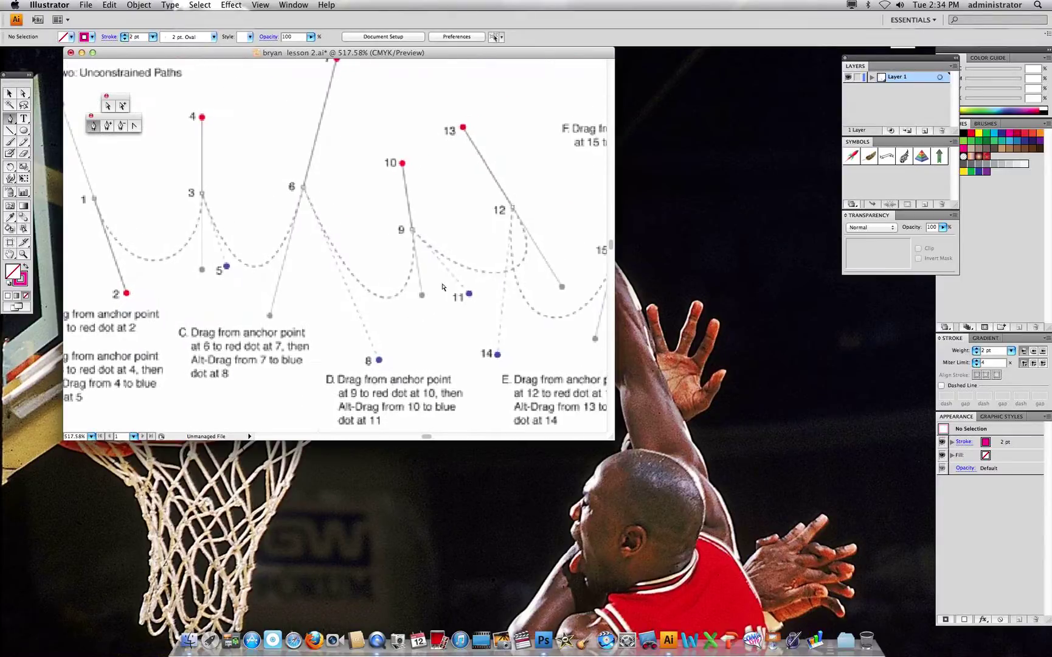
key("super+0")
left_click_drag(302, 209, 373, 258)
left_click_drag(275, 150, 404, 148)
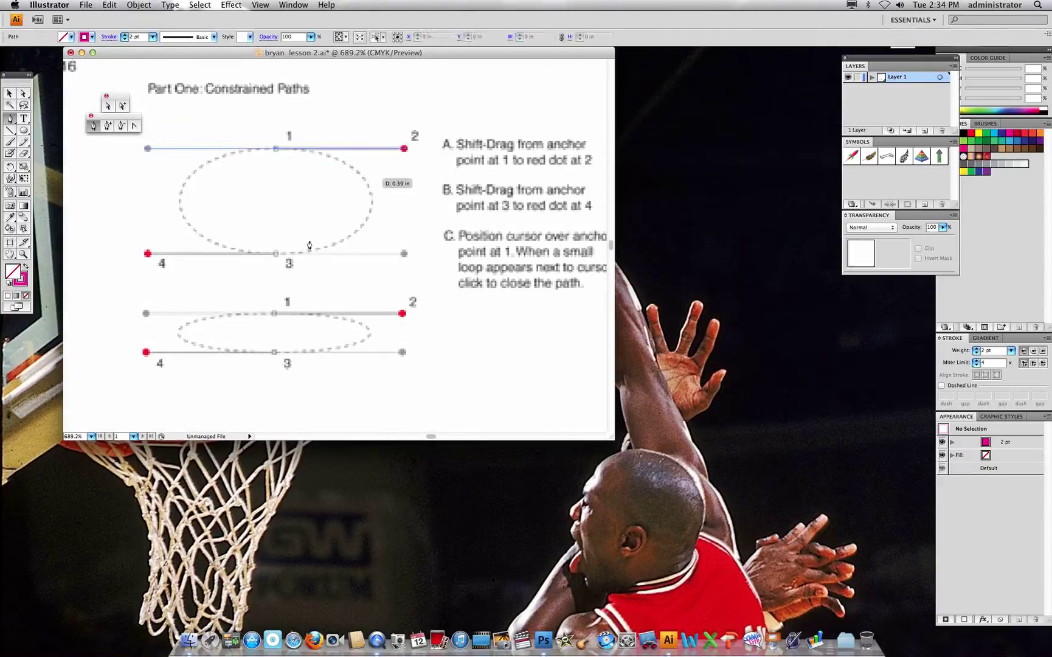
left_click_drag(276, 253, 148, 253)
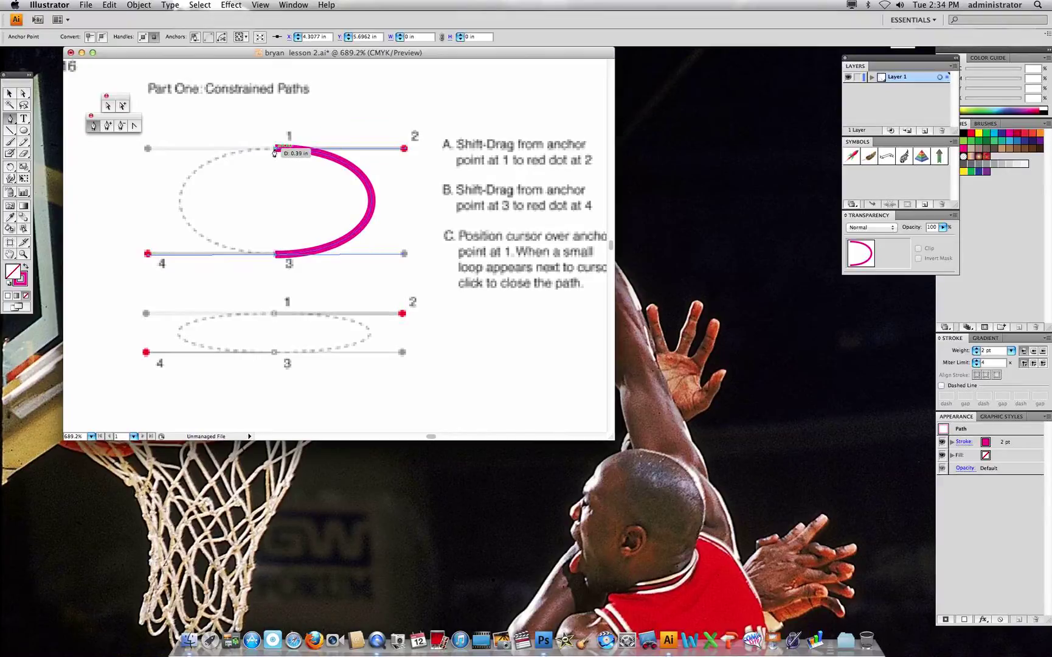
left_click_drag(276, 149, 398, 148)
left_click(442, 276, "super")
Step: Start the clover outline with the Pen tool, tracing the stem's base and its right edge up to the clover's centre
key("super+0")
left_click_drag(193, 277, 275, 368)
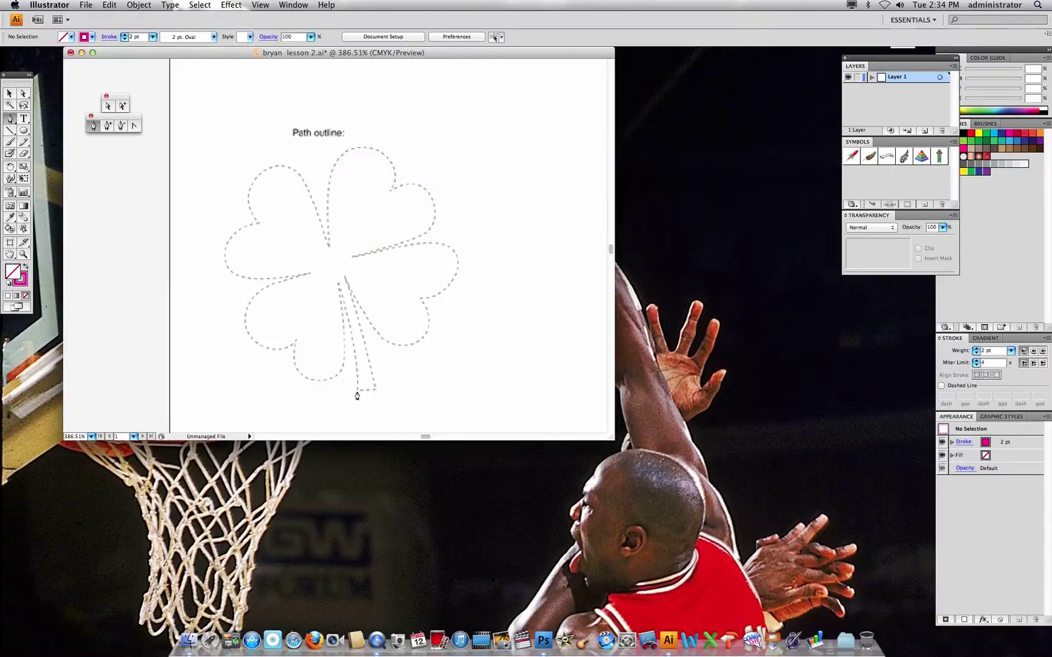
left_click_drag(357, 391, 377, 391)
left_click(377, 391)
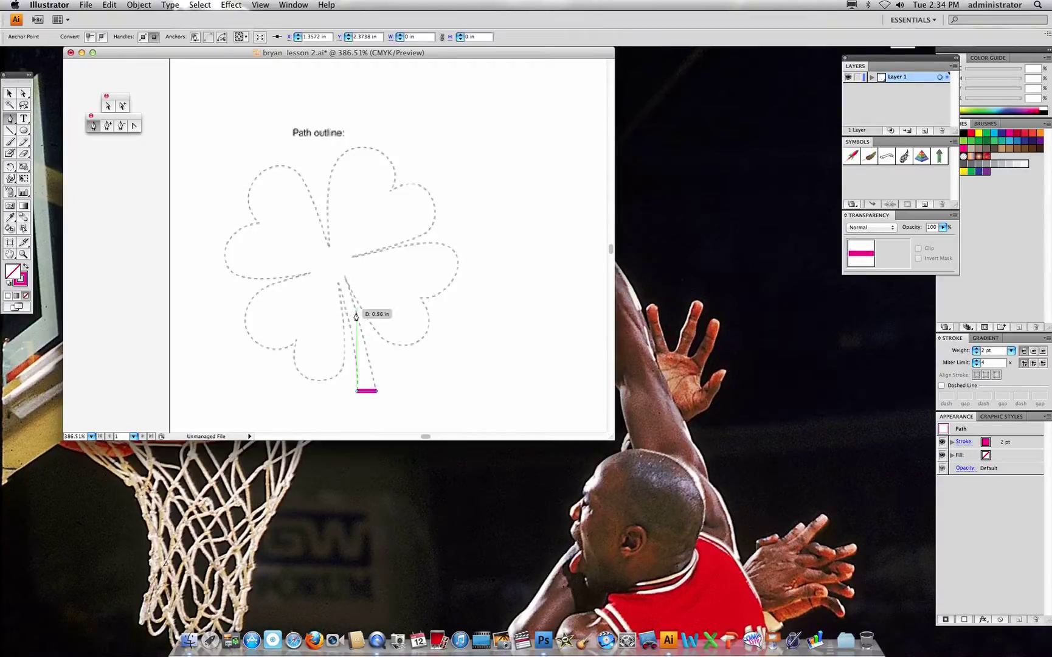
left_click(344, 277)
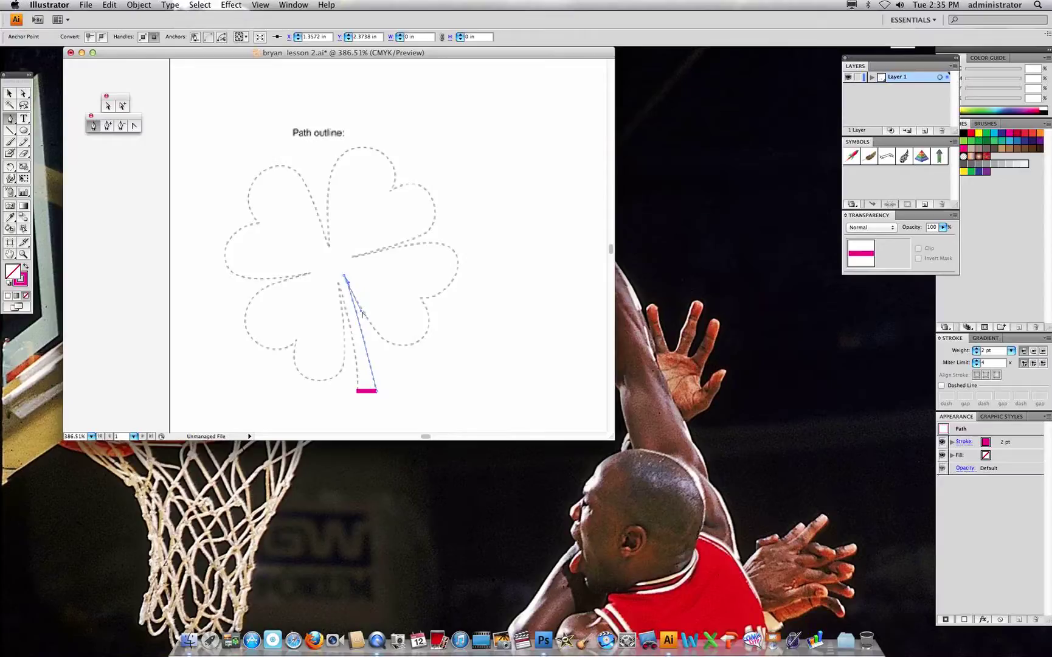
left_click_drag(362, 313, 362, 310)
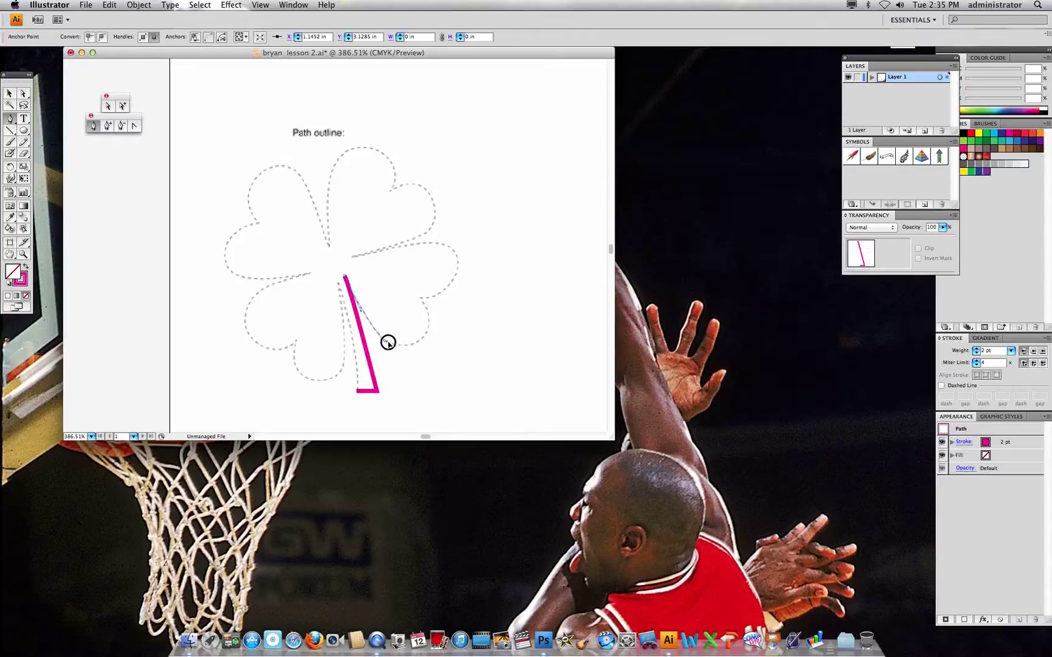
Step: Continue the clover path around the lower-right leaf and the right lobe of the upper-right leaf, and deselect it
left_click_drag(385, 339, 433, 324)
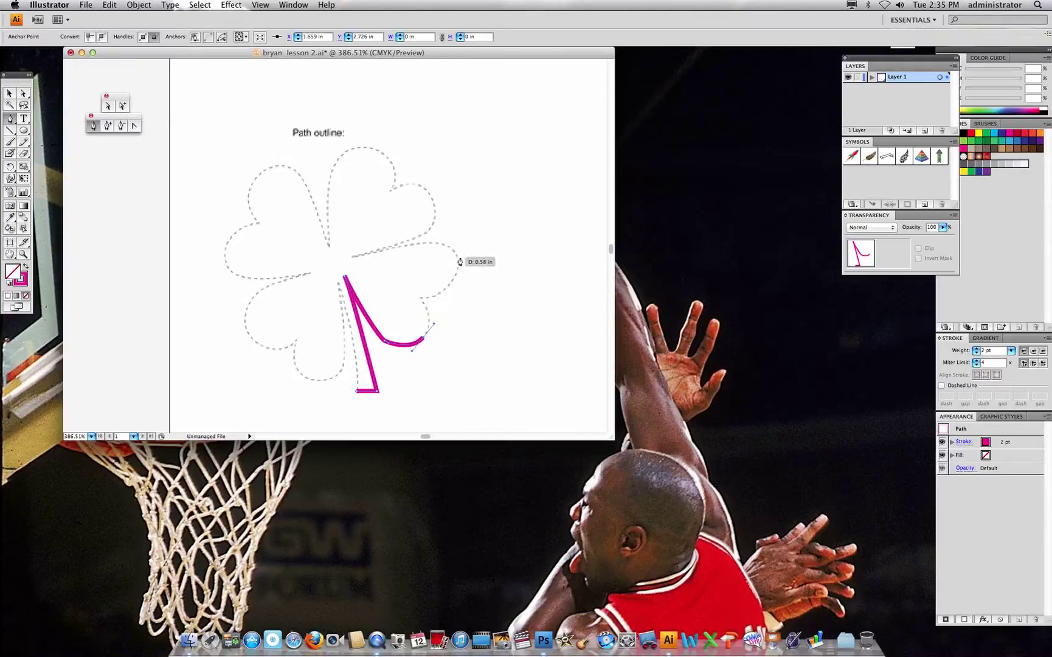
left_click(419, 299)
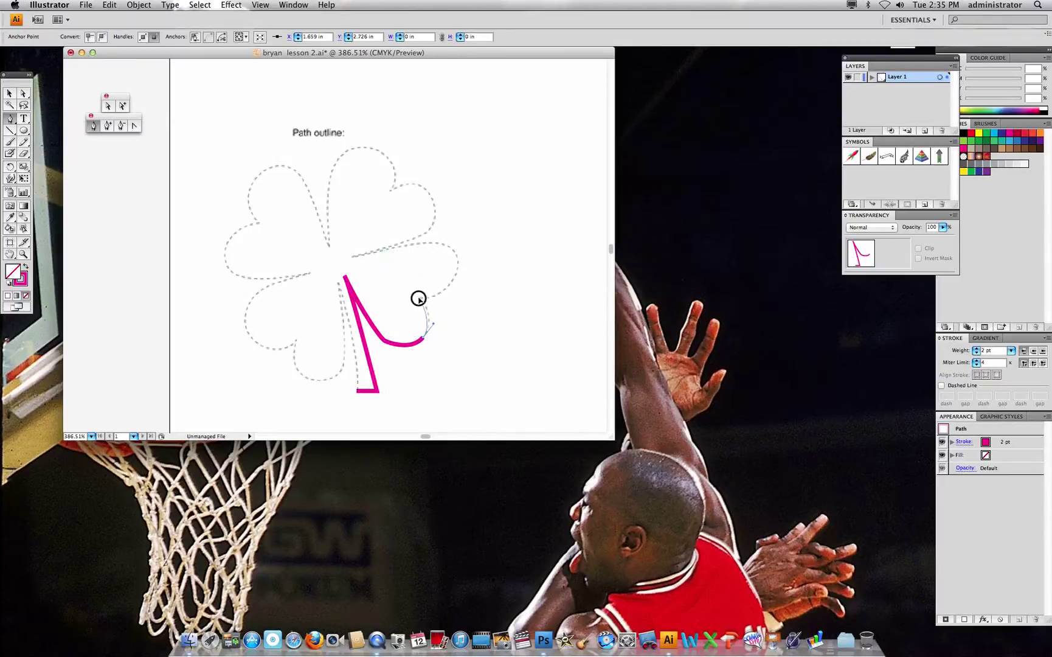
left_click_drag(413, 295, 396, 245)
left_click(352, 257)
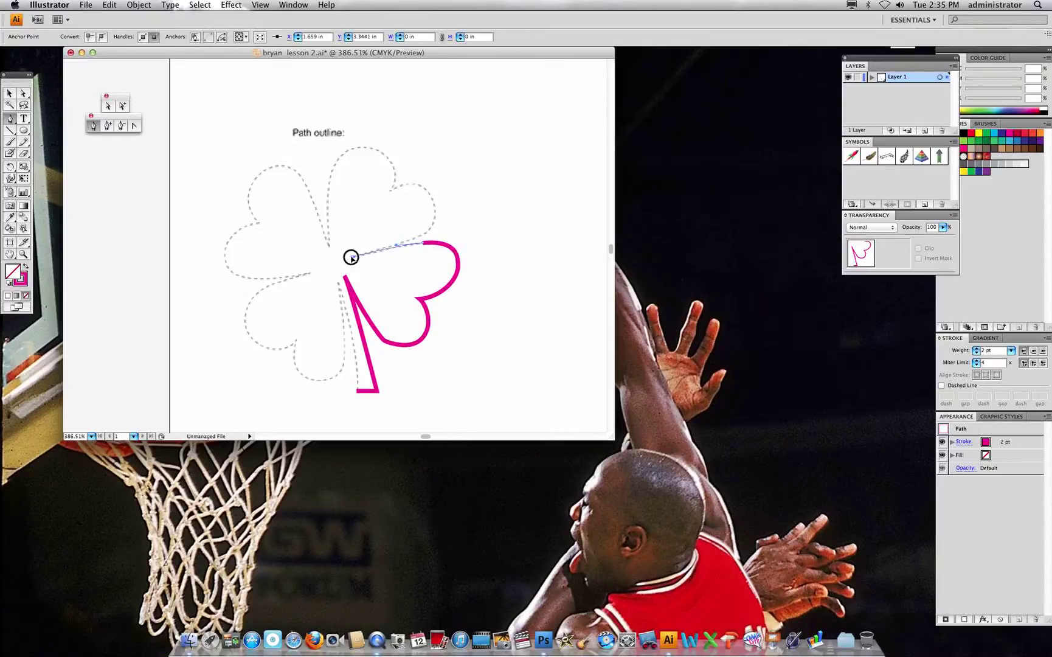
mouse_move(350, 254)
left_mouse_down()
mouse_move(433, 226)
mouse_move(423, 180)
mouse_move(379, 200)
left_mouse_up()
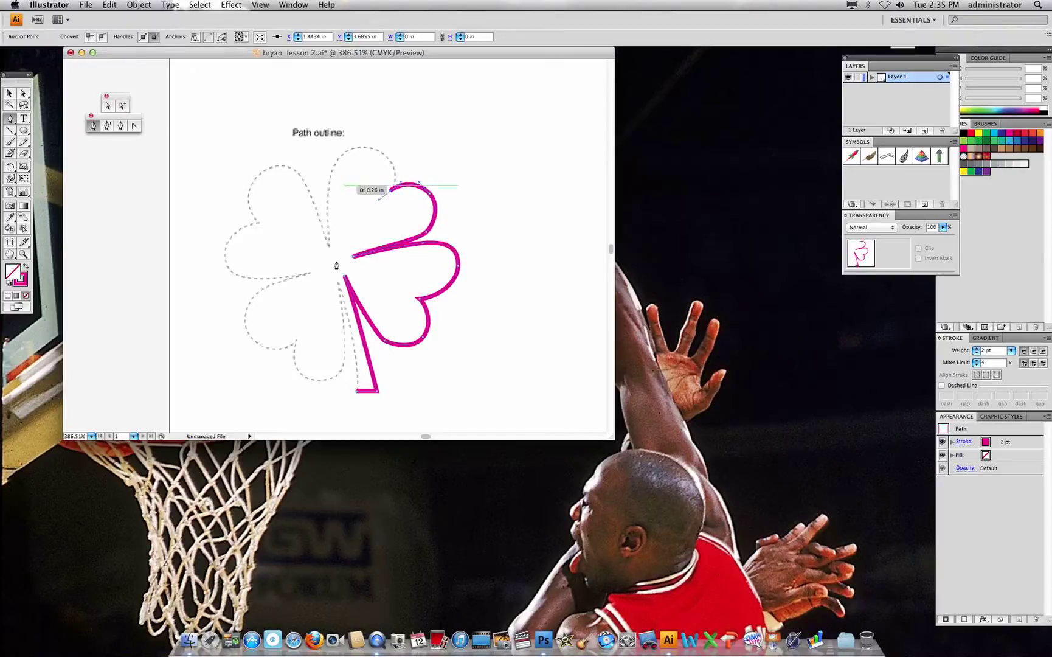
left_click(503, 271, "super")
Step: Draw the closed Heart path through anchors 1, 3, 5, 7 and 9, swinging handles to blue dots 13 and 12, and deselect it
scroll(411, 176, "down", 10)
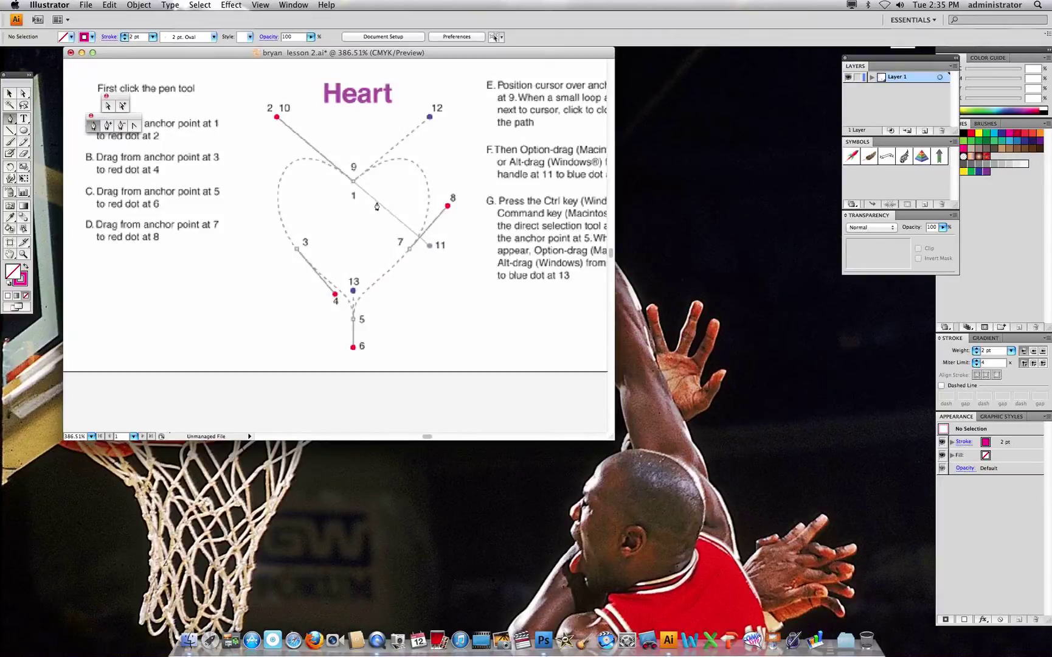
left_click_drag(353, 182, 277, 115)
left_click_drag(296, 248, 354, 347)
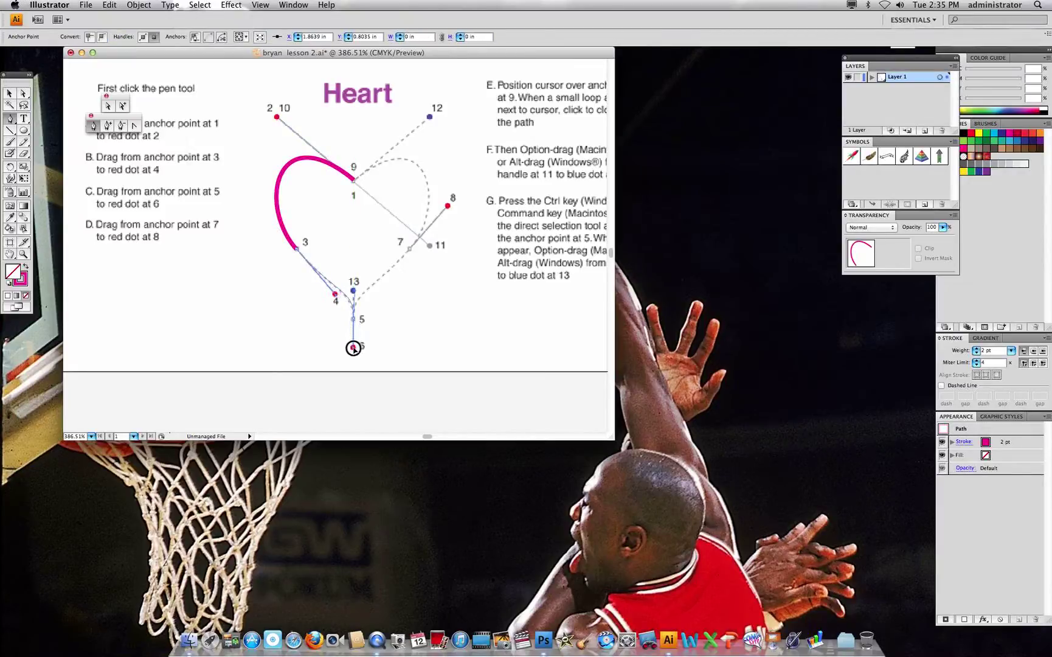
left_click_drag(353, 347, 353, 291)
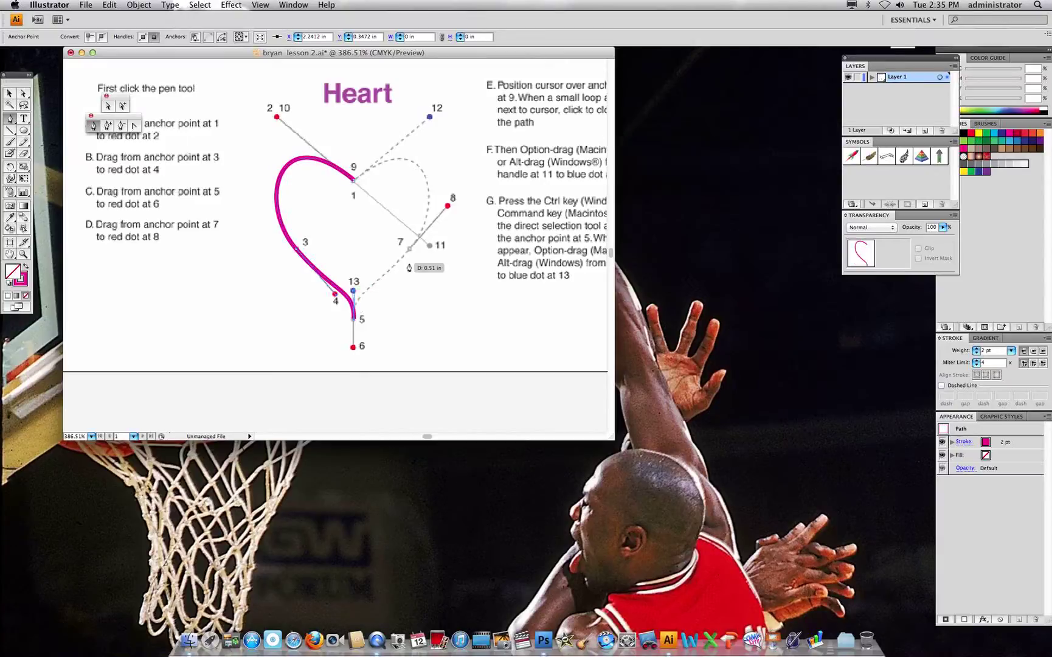
left_click_drag(410, 249, 448, 207)
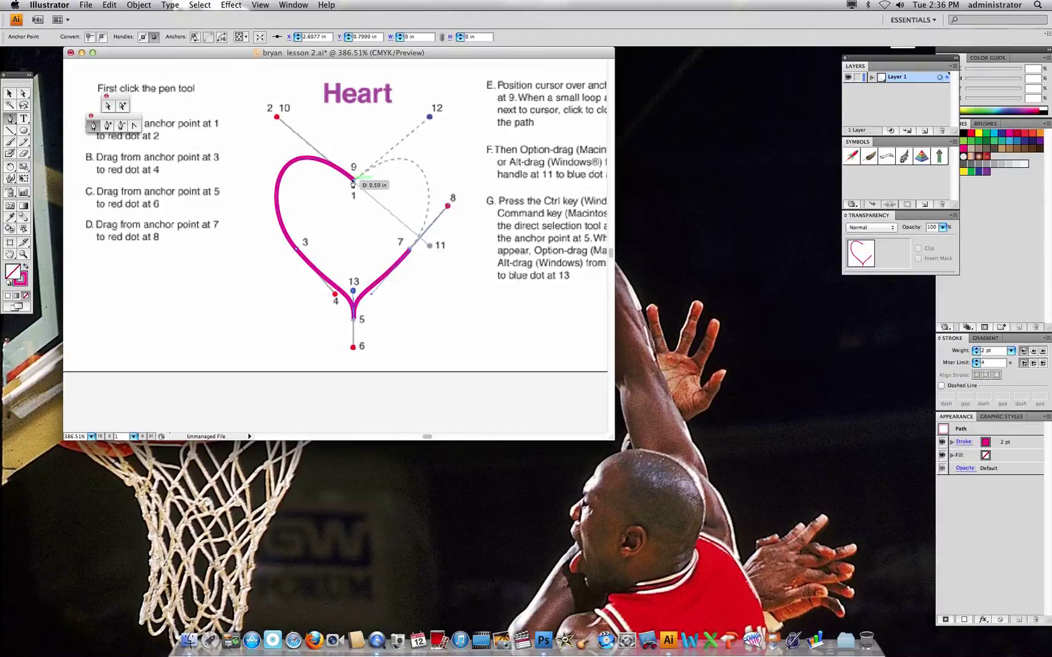
left_click_drag(353, 180, 278, 239)
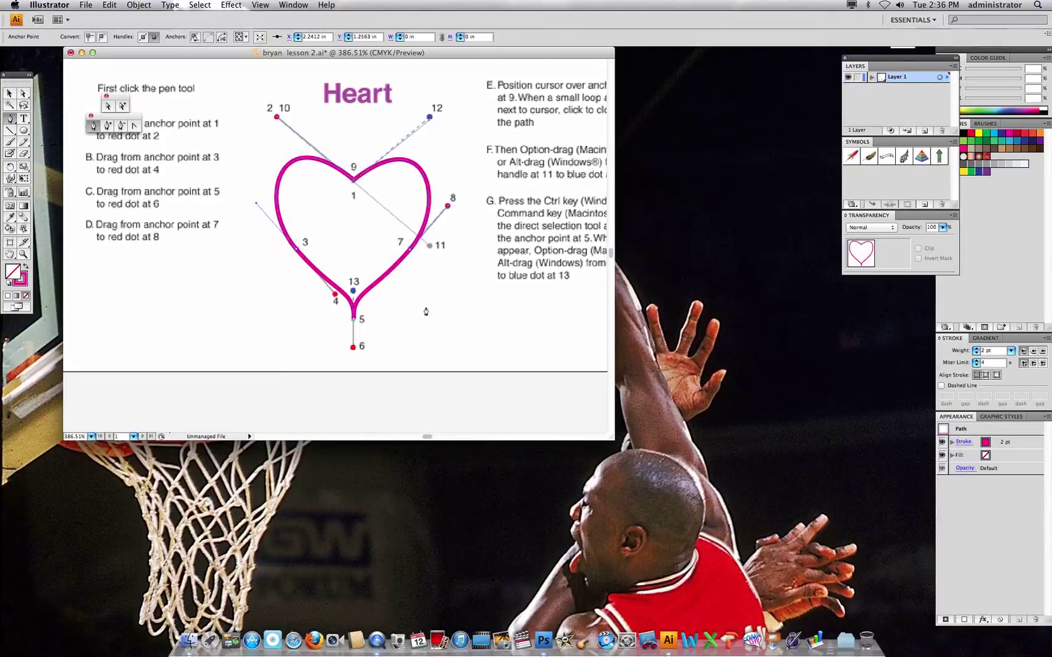
left_click(454, 305, "super")
Step: Draw black-filled ellipses with no stroke over both pupils of the cartoon dog, the right one about 0.06 by 0.07 in, and deselect them
left_click_drag(435, 271, 203, 324)
left_click_drag(401, 272, 202, 289)
left_click_drag(428, 260, 327, 260)
left_click_drag(416, 220, 302, 300)
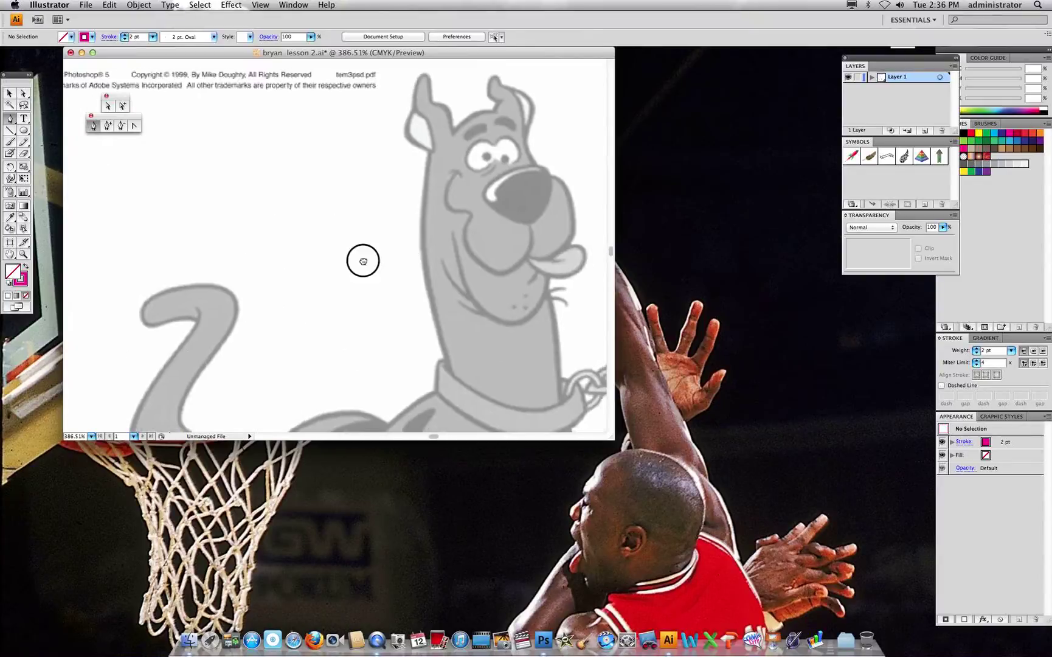
left_click_drag(404, 244, 277, 272)
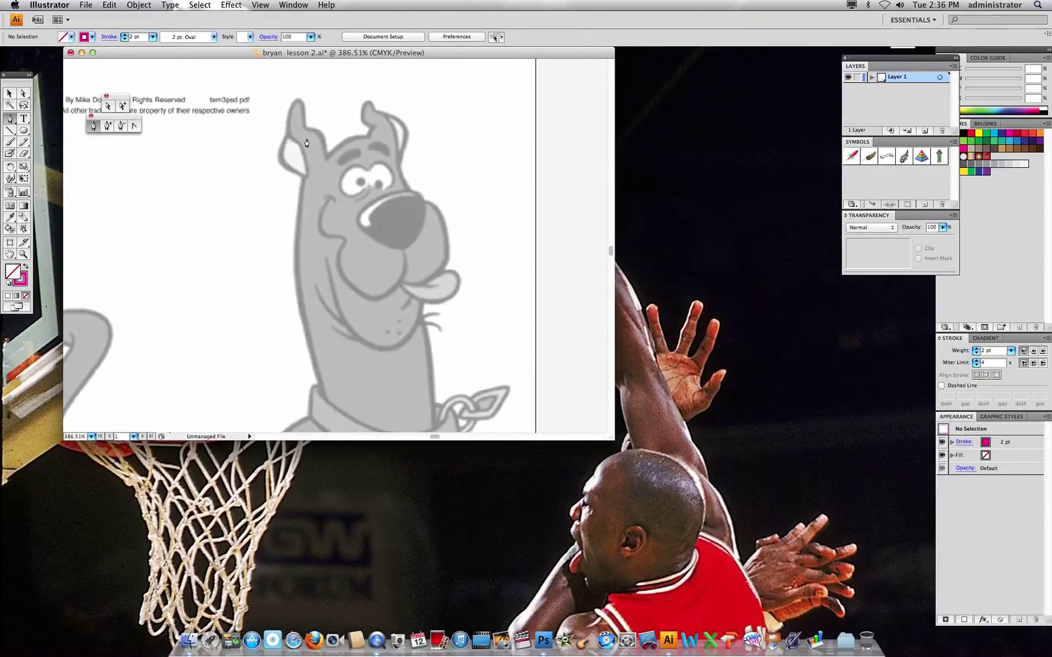
left_click_drag(260, 97, 502, 339)
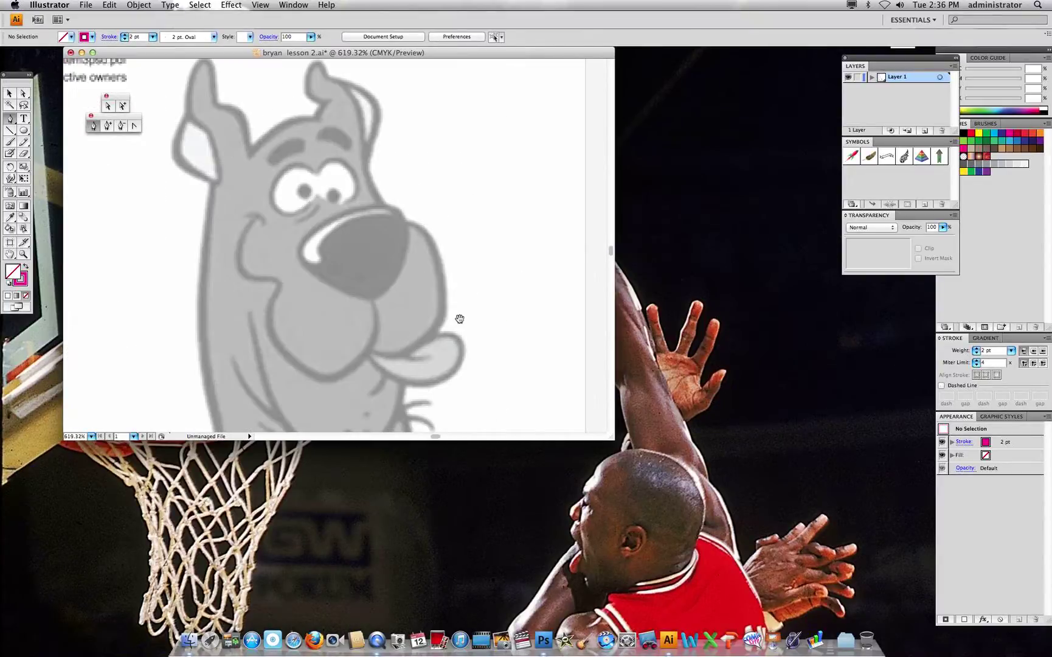
left_click_drag(23, 131, 107, 147)
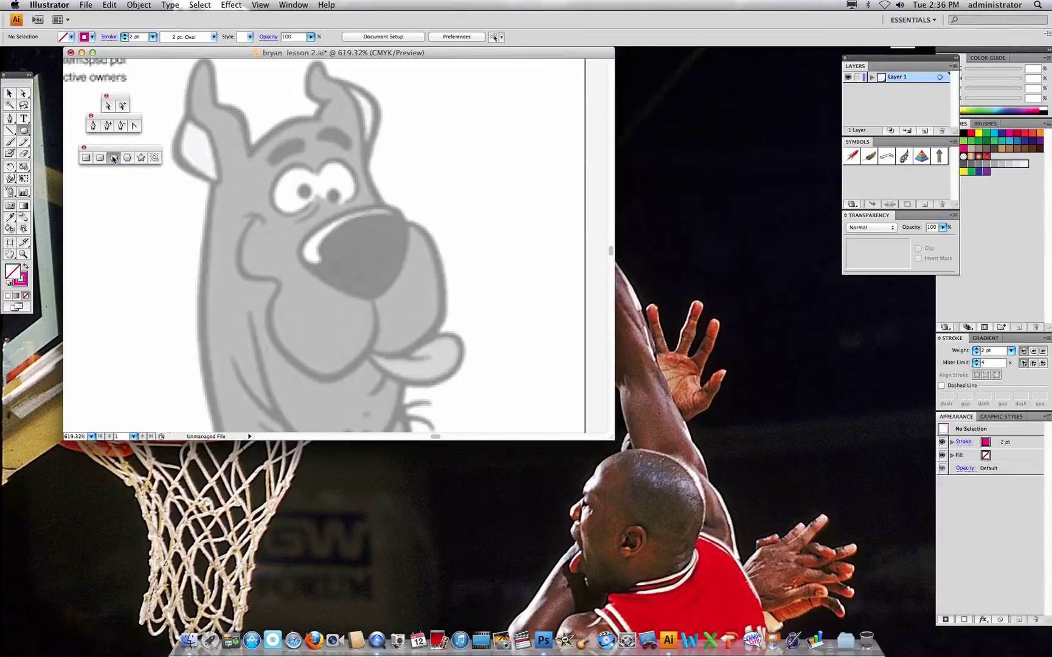
left_click(63, 38)
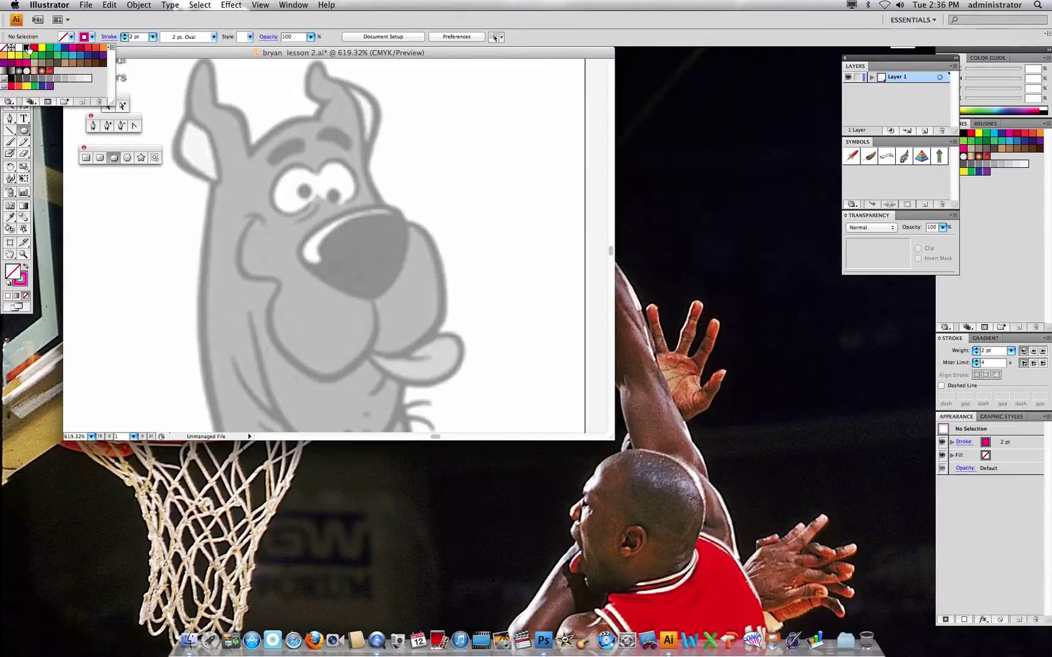
left_click(27, 48)
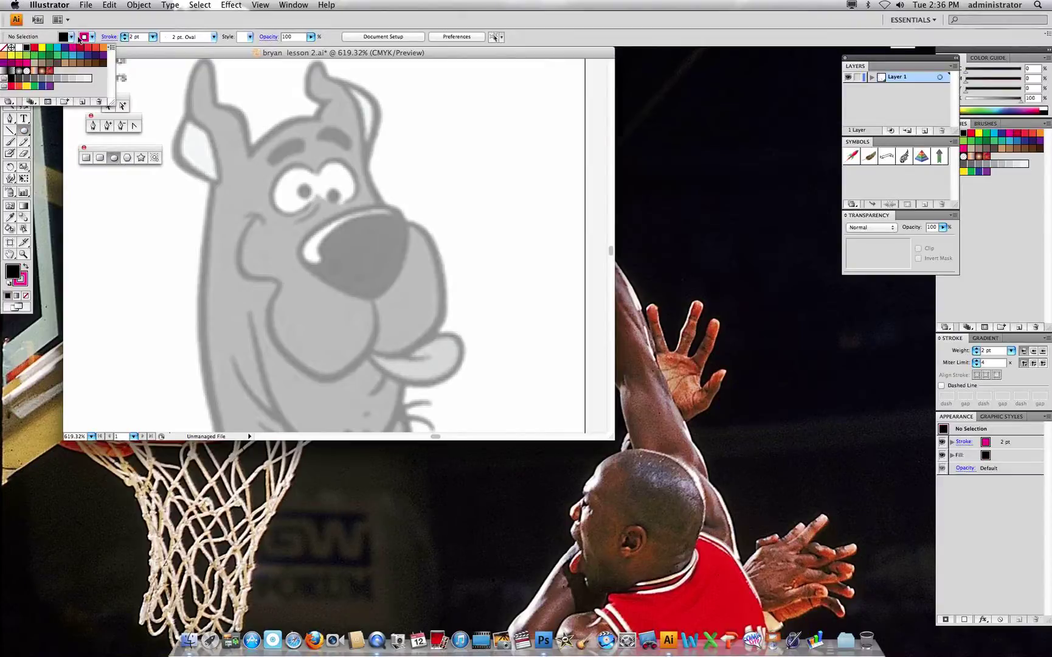
left_click(7, 48)
left_click_drag(294, 182, 338, 201)
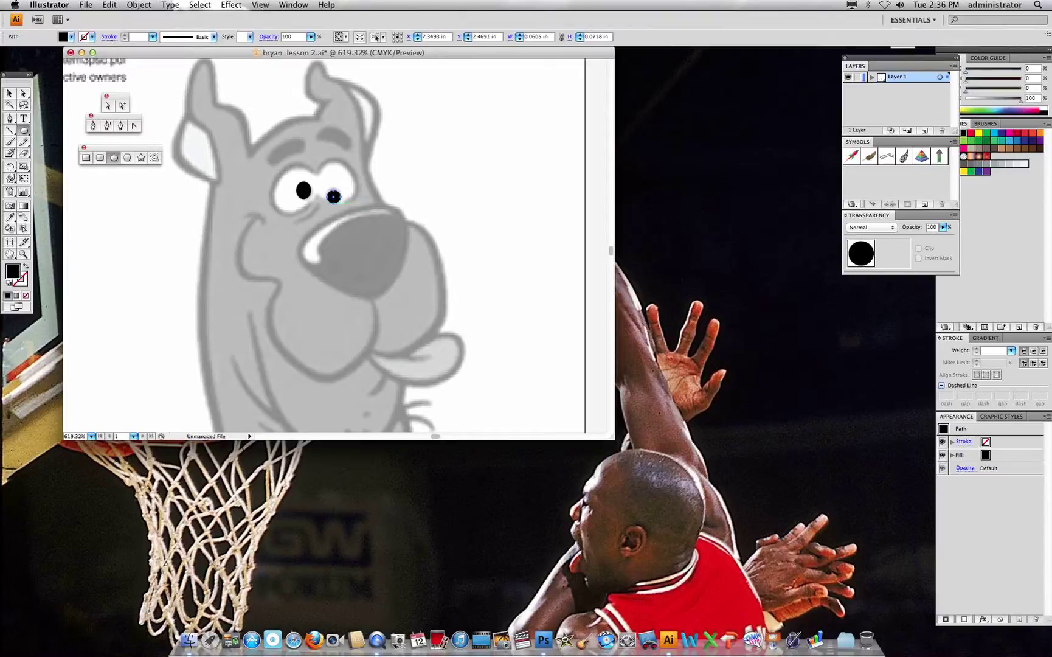
left_click(123, 198)
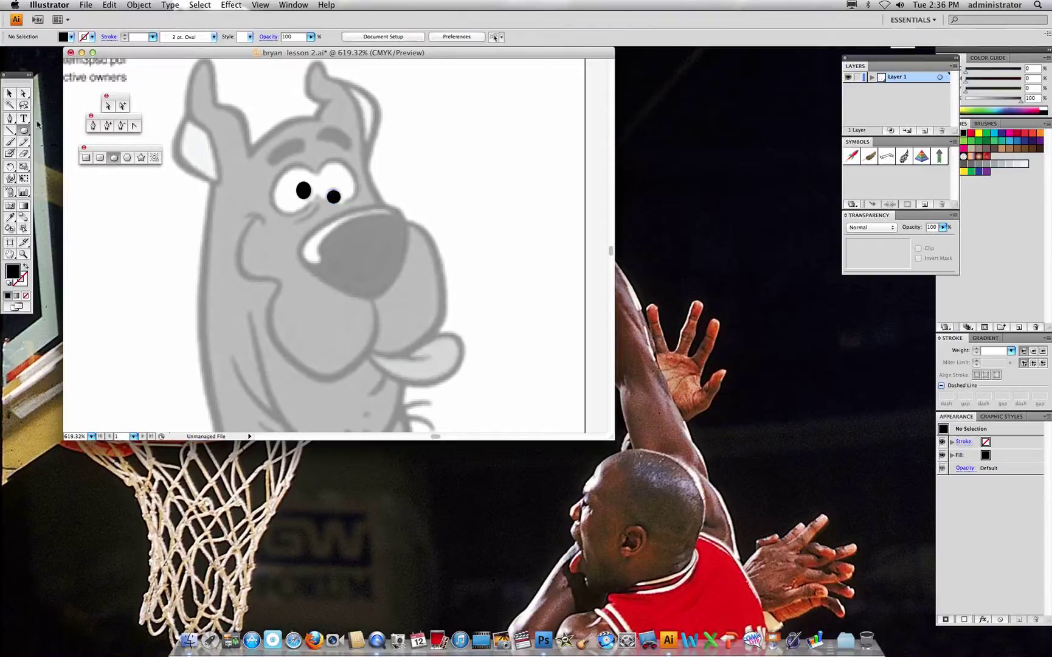
Step: Draw an unfilled ellipse with a 1 pt black stroke over the dog's nose, about 0.38 by 0.36 in, and deselect it
left_click(26, 265)
left_click_drag(313, 219, 405, 304)
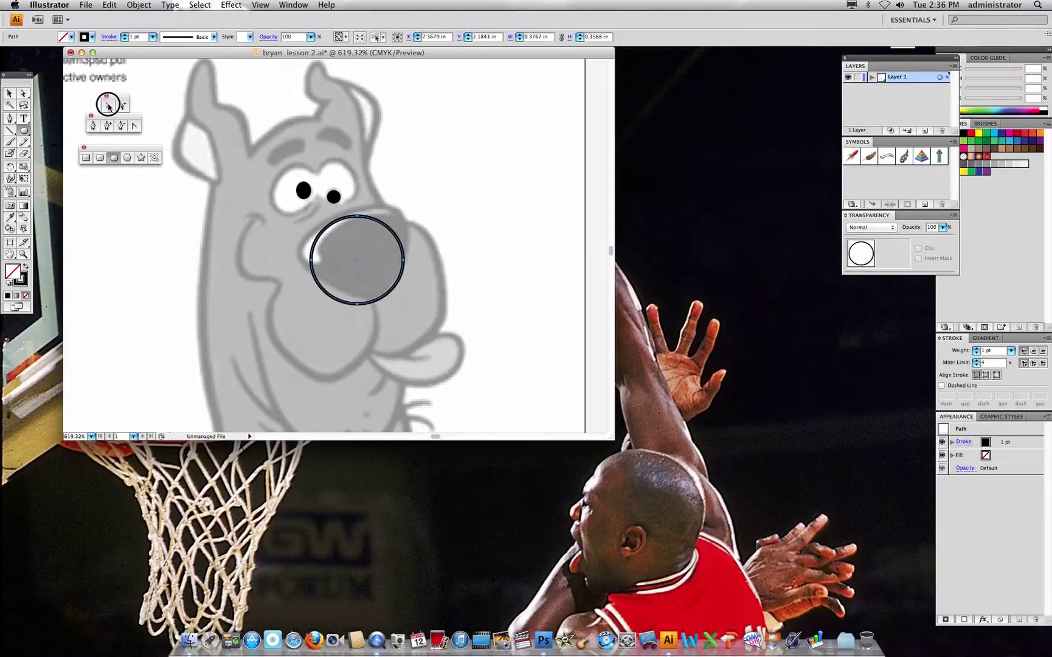
left_click(110, 107)
left_click(382, 208)
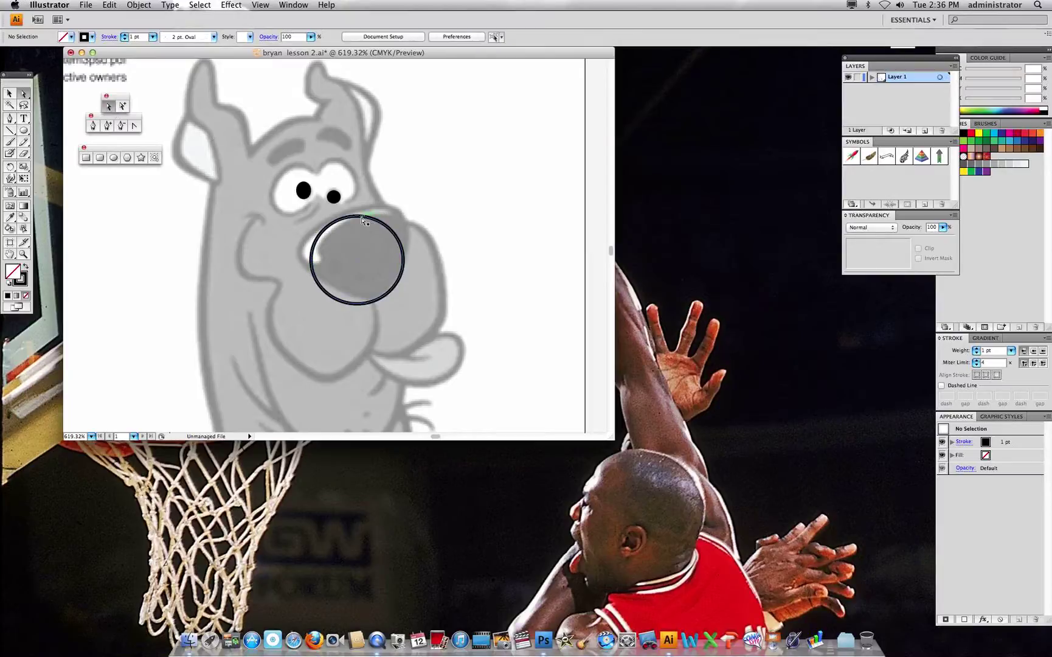
Step: Reshape the nose ellipse by moving its four anchors and adjusting the handle at the pointed end to fit the nose
left_click_drag(358, 217, 358, 206)
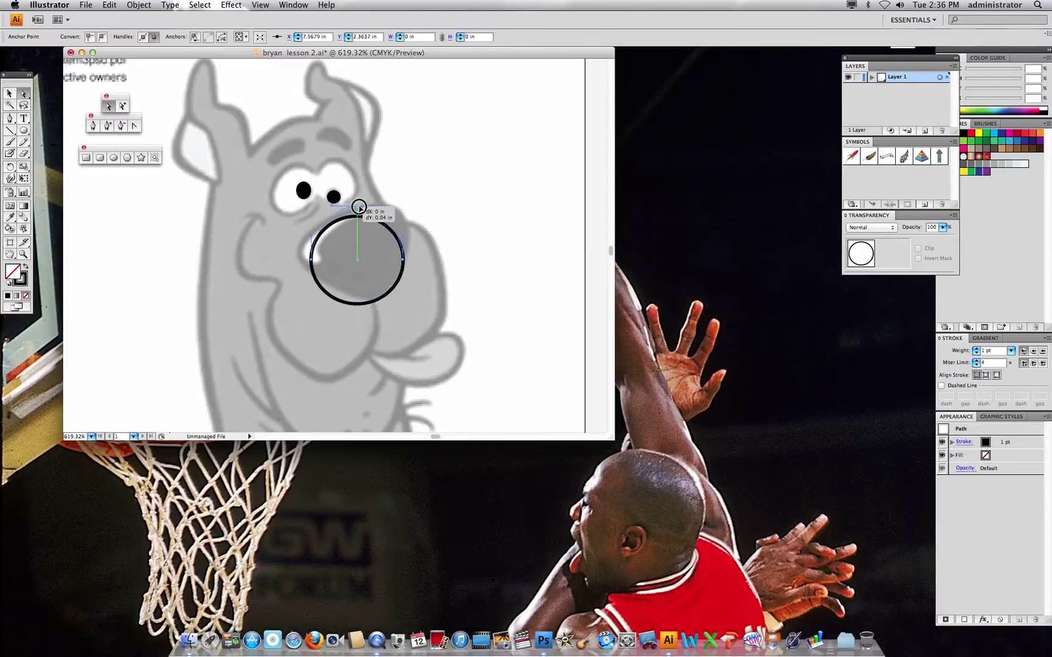
mouse_move(403, 263)
left_mouse_down()
mouse_move(411, 228)
mouse_move(409, 276)
left_mouse_up()
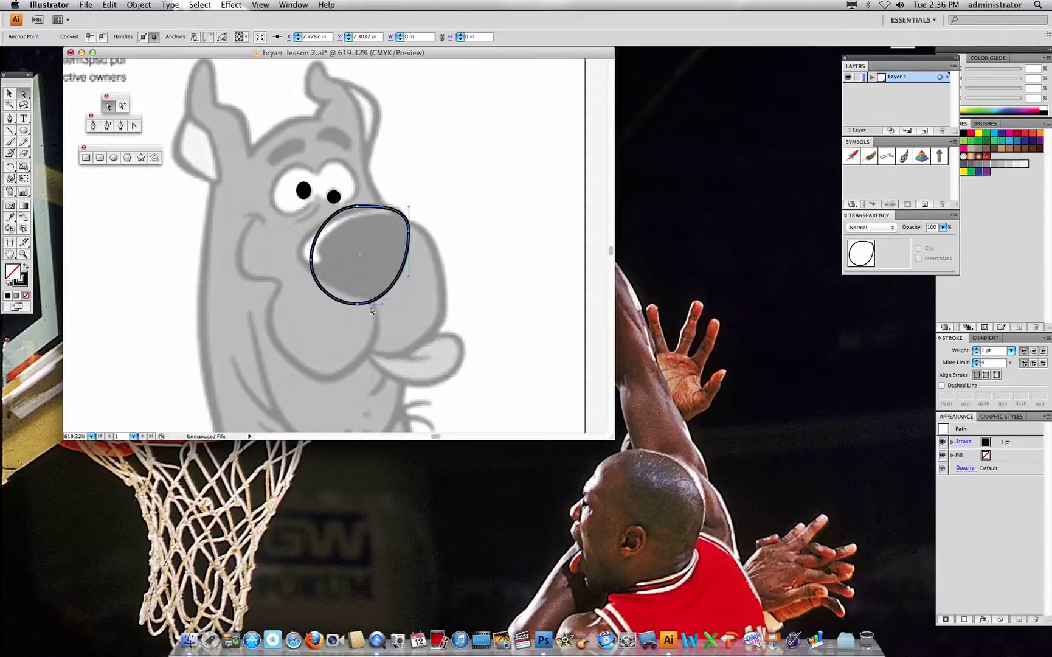
left_click_drag(359, 304, 360, 300)
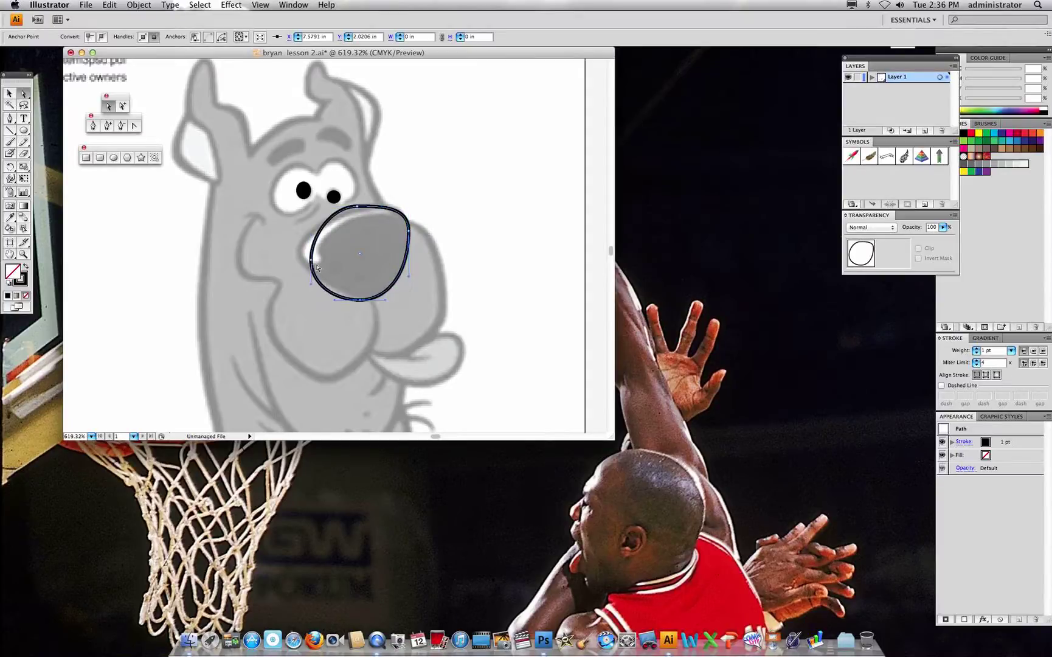
left_click_drag(310, 261, 352, 218)
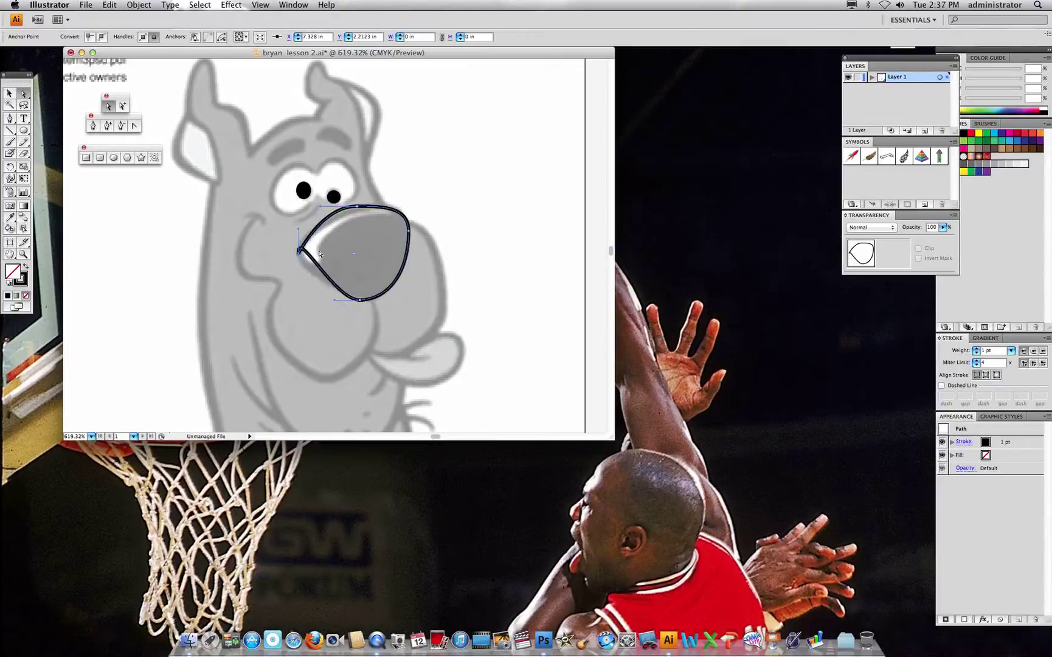
left_click_drag(308, 256, 305, 265)
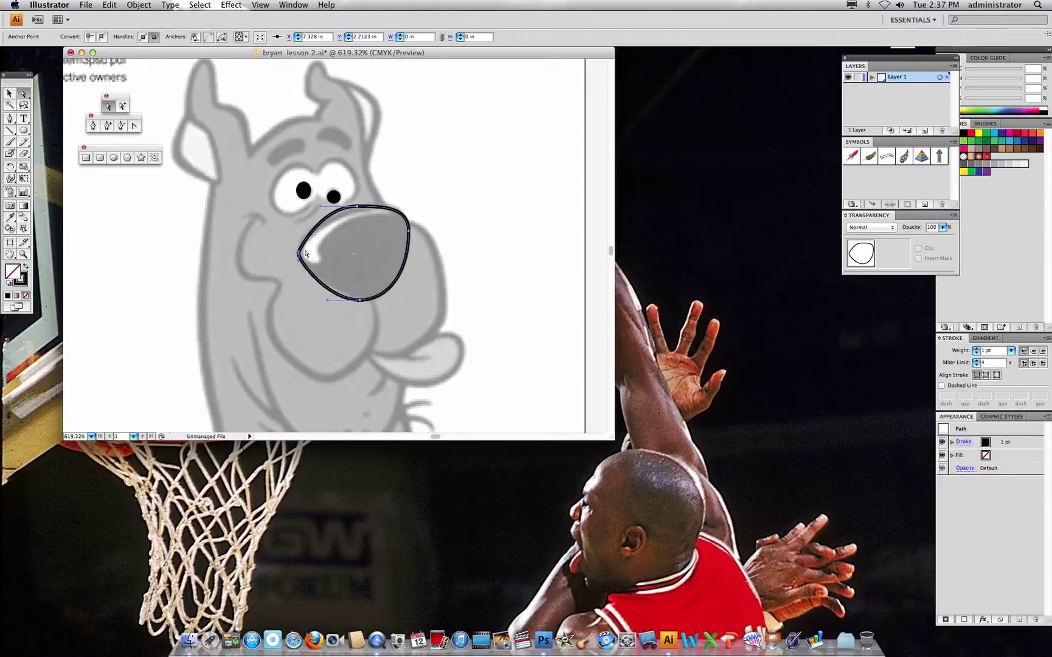
Step: Select the whole nose path, swap it to a black fill with no stroke, and deselect it
left_click(121, 107)
left_click(356, 211)
left_click(25, 267)
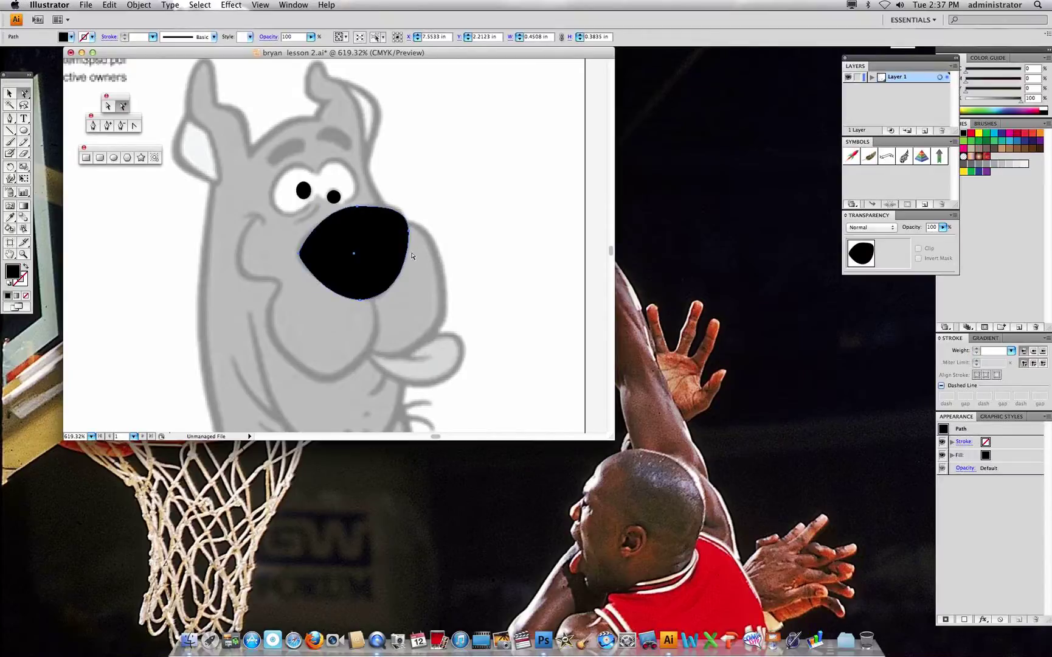
left_click(383, 180)
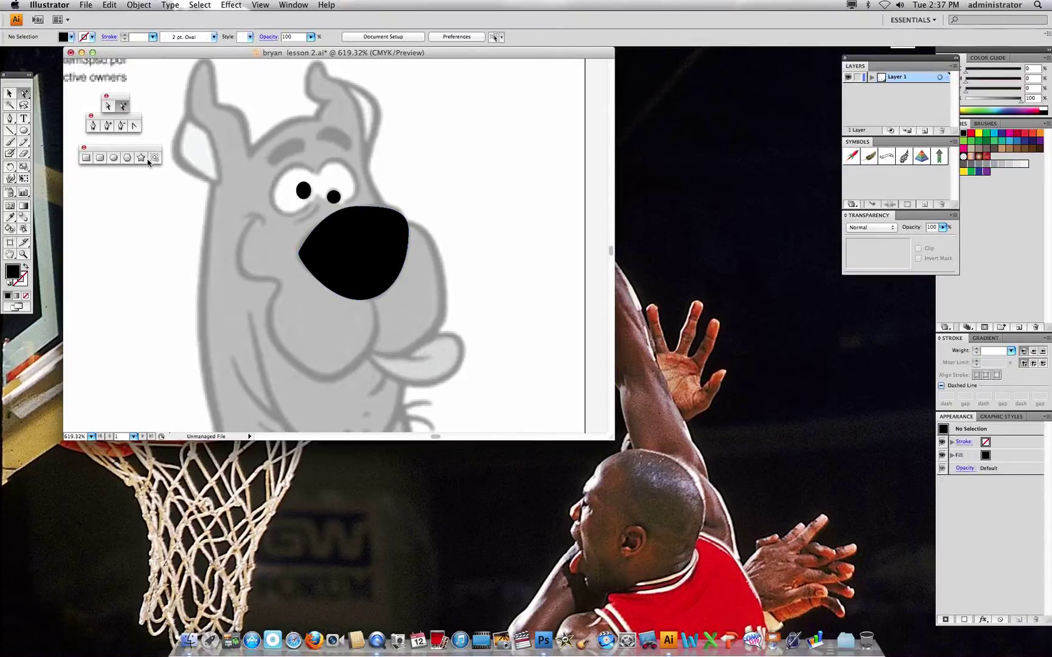
Step: Delete the nose shape made from the ellipse, with the Pen tool ready for redrawing it
left_click(93, 126)
left_click(339, 236, "super")
key("Delete")
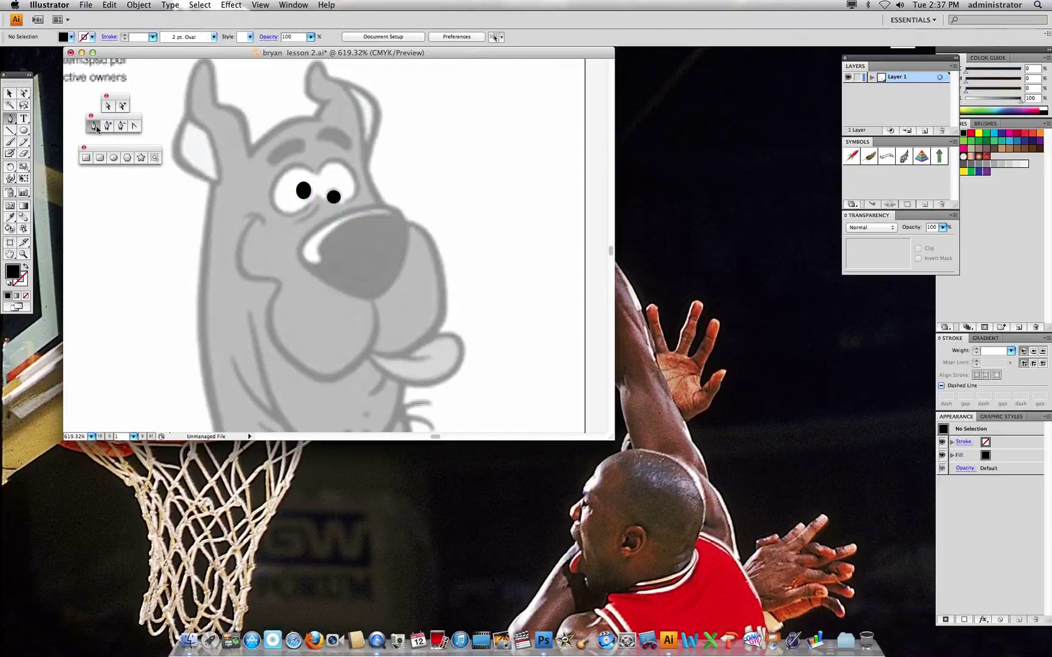
Step: Trace the nose with the Pen tool as a closed black-filled path, about 0.45 by 0.39 in, and deselect it
left_click(324, 221)
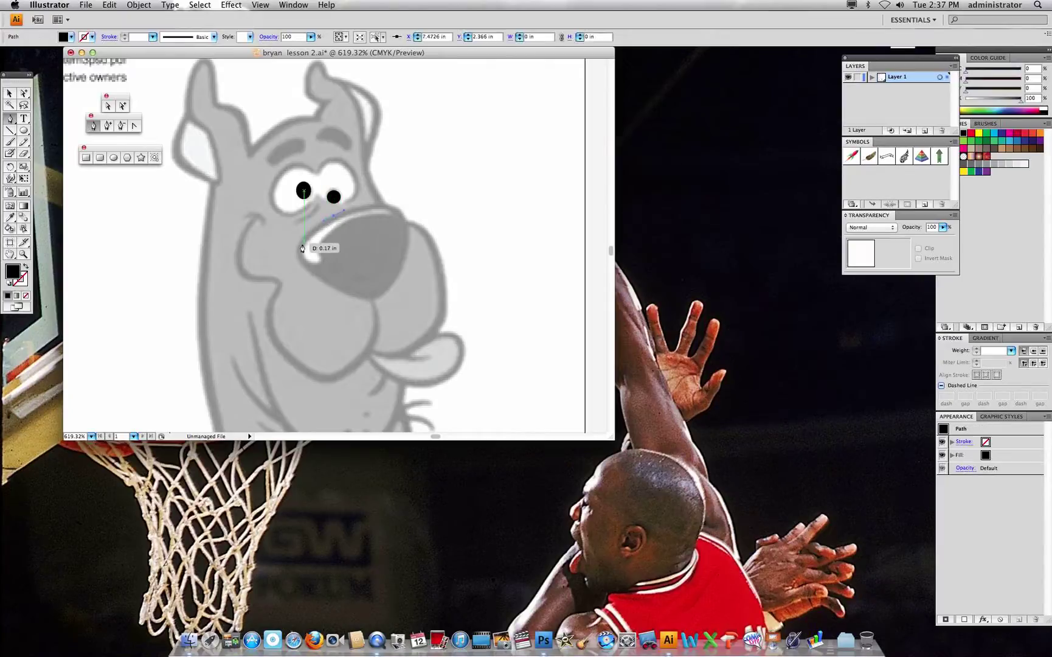
left_click_drag(298, 254, 339, 285)
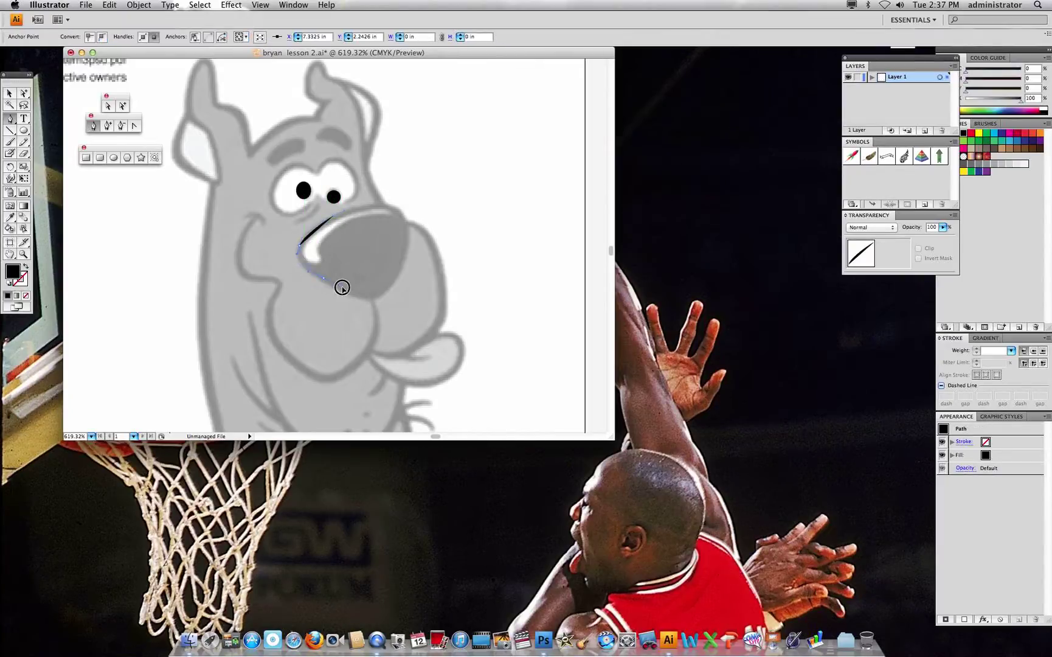
left_click(378, 299)
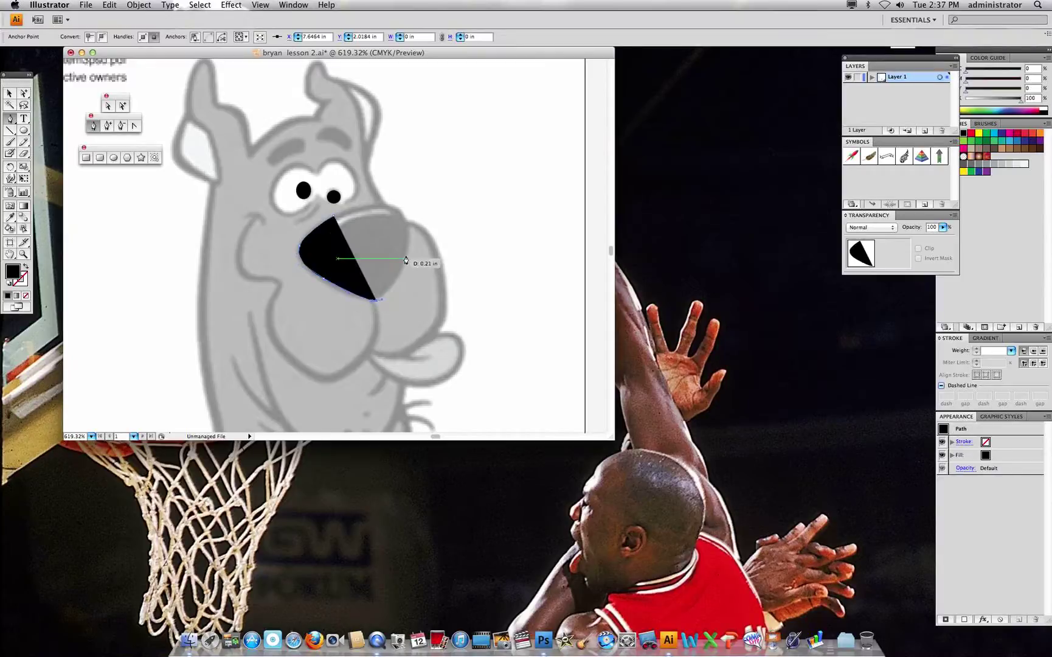
left_click_drag(411, 223, 312, 231)
left_click(367, 243, "super")
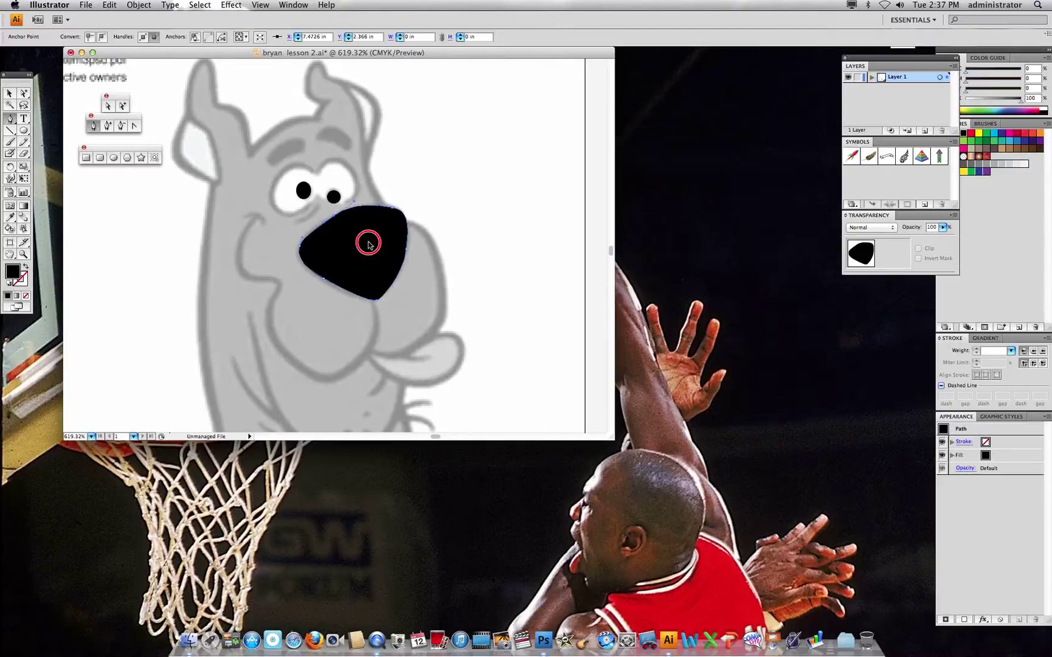
left_click(463, 246, "super")
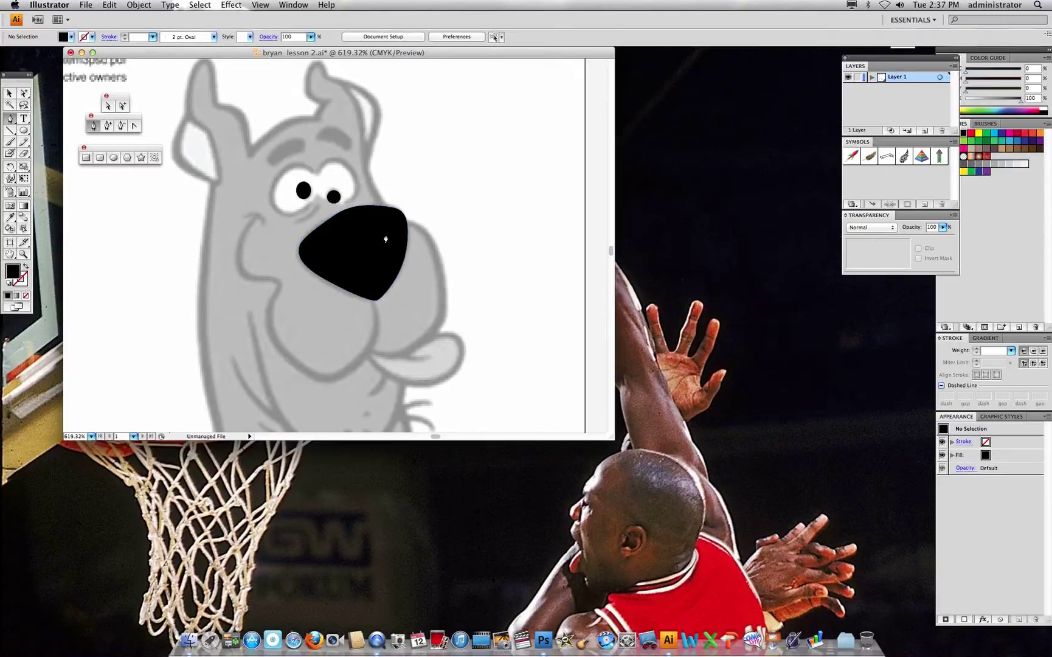
Step: Move the black nose aside and trace the nose highlight with the Pen tool as a closed path, about 0.35 by 0.22 in
left_click_drag(357, 228, 420, 231)
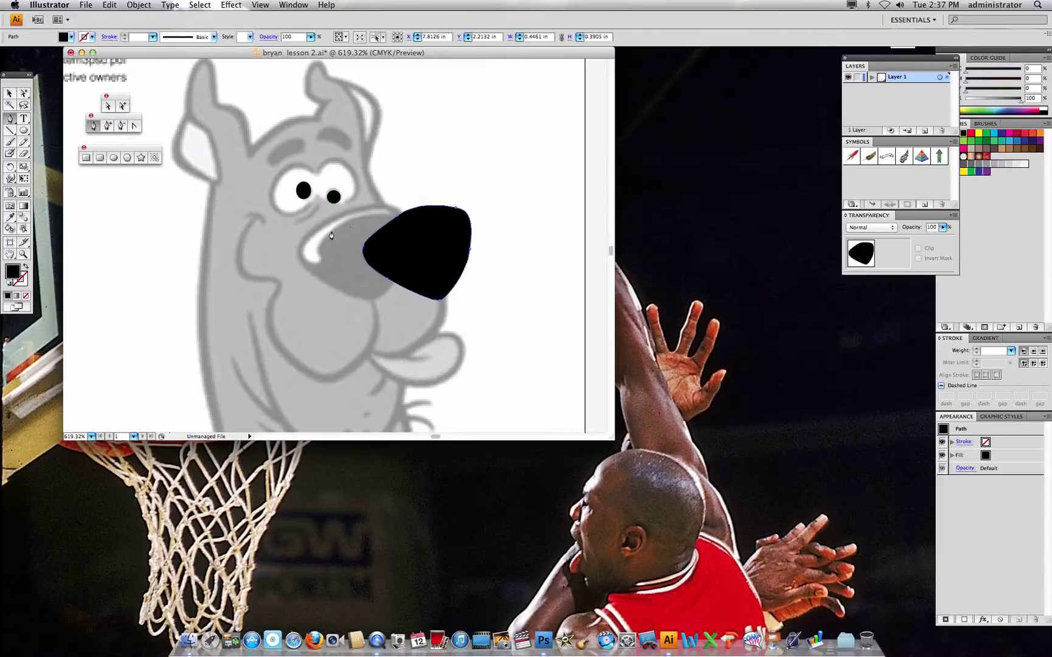
left_click(325, 238)
left_click_drag(319, 249, 401, 218)
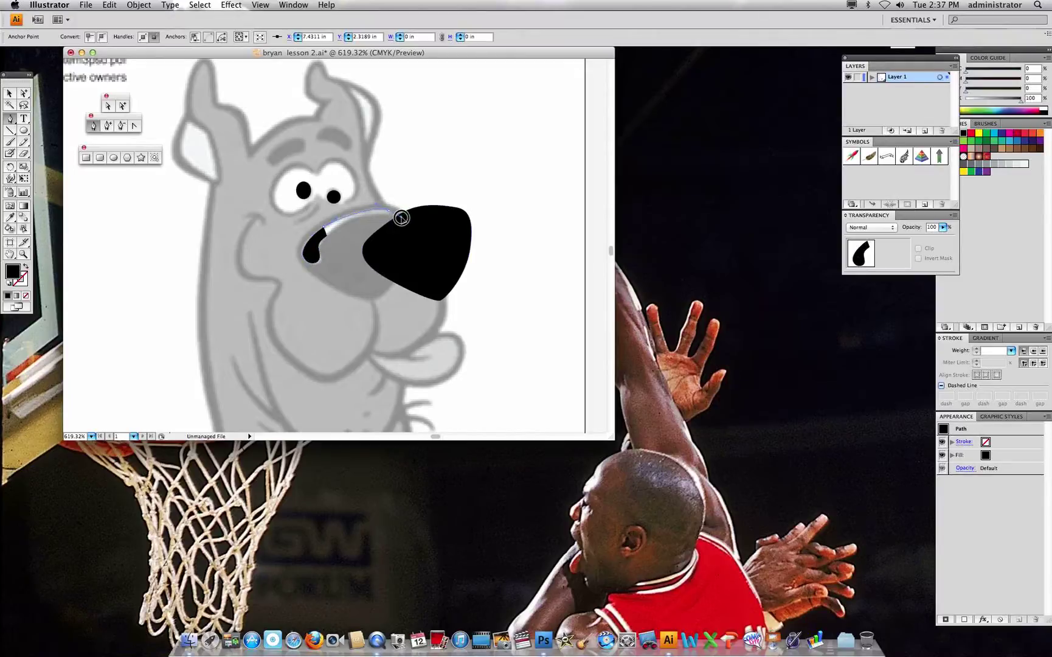
left_click_drag(329, 238, 326, 241)
Step: Fill the highlight with white, move the black nose back beneath it, and deselect everything
left_click(66, 38)
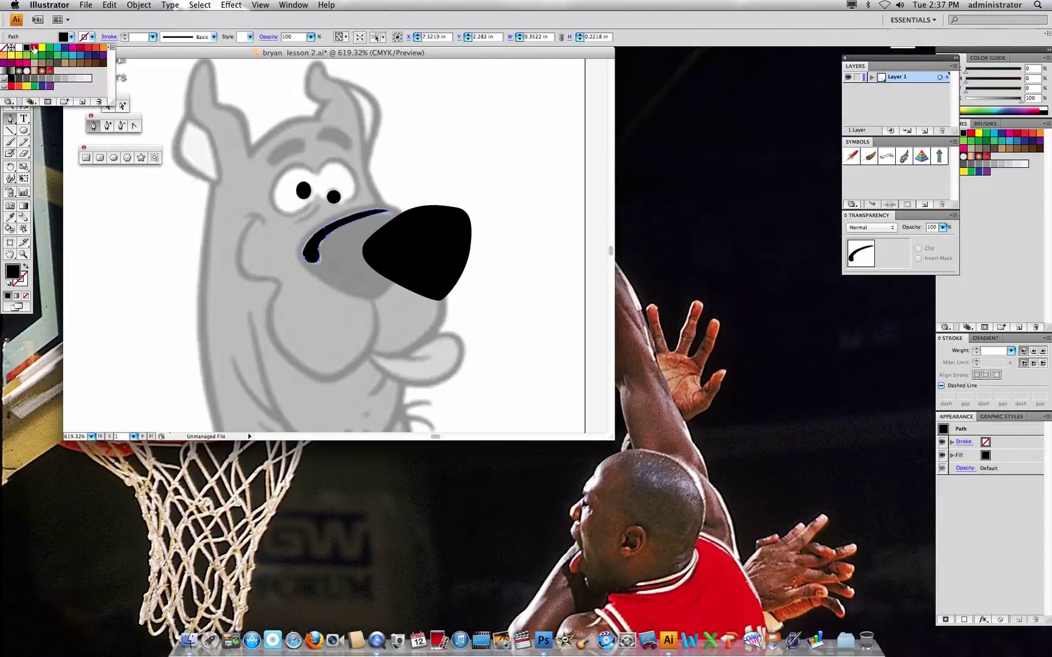
left_click(18, 48)
left_click_drag(412, 225, 347, 226)
left_click(416, 188)
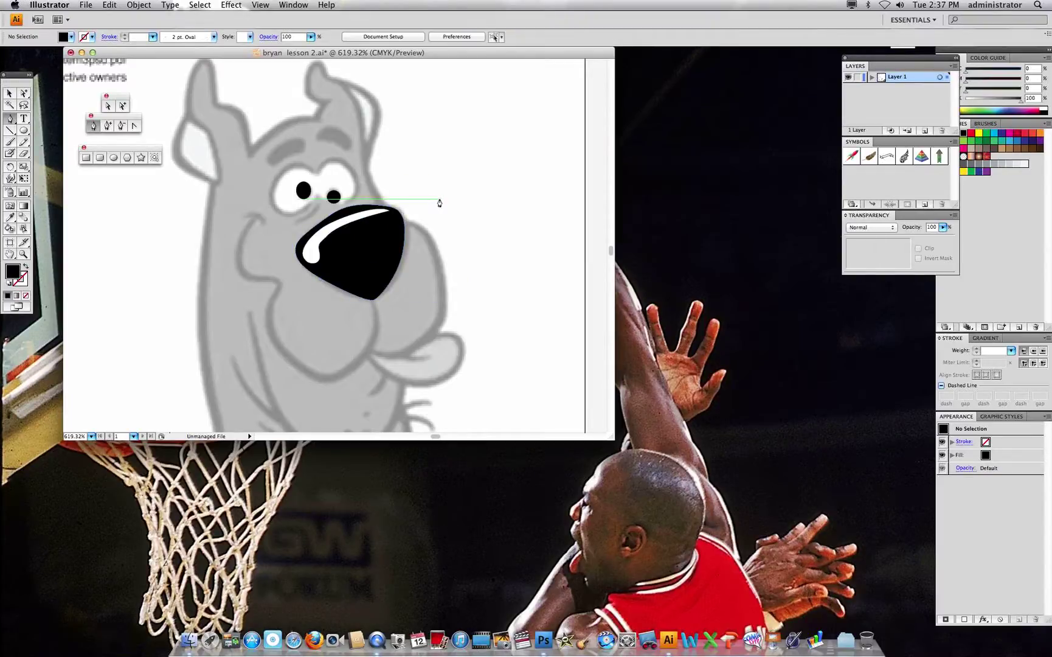
Step: Select the black nose shape and send it backward in the stacking order
left_click(374, 242)
right_click(381, 235)
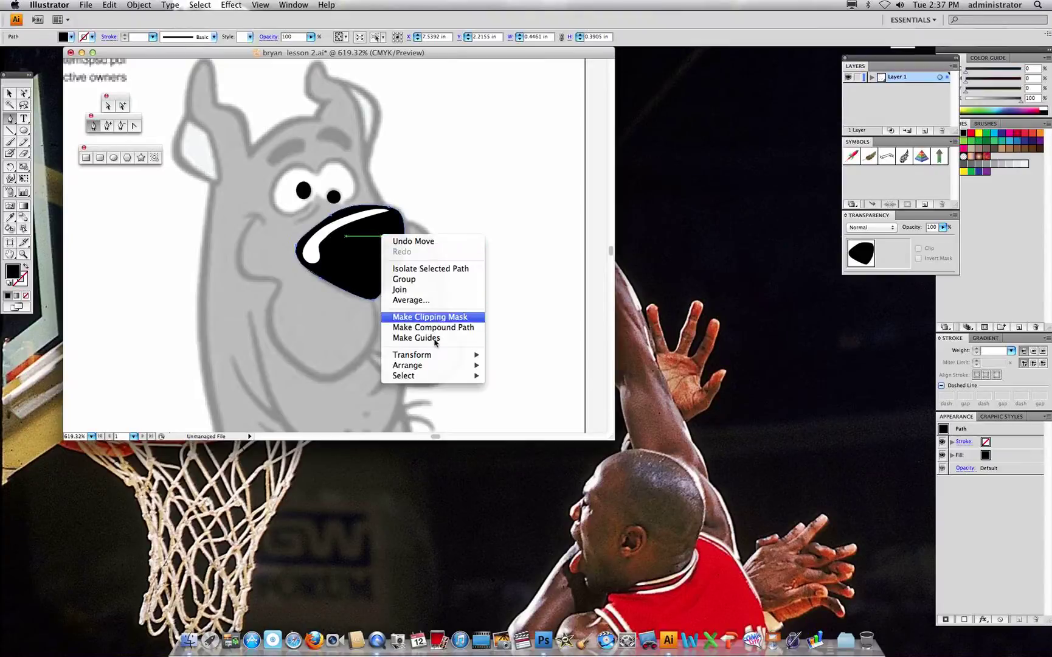
mouse_move(448, 367)
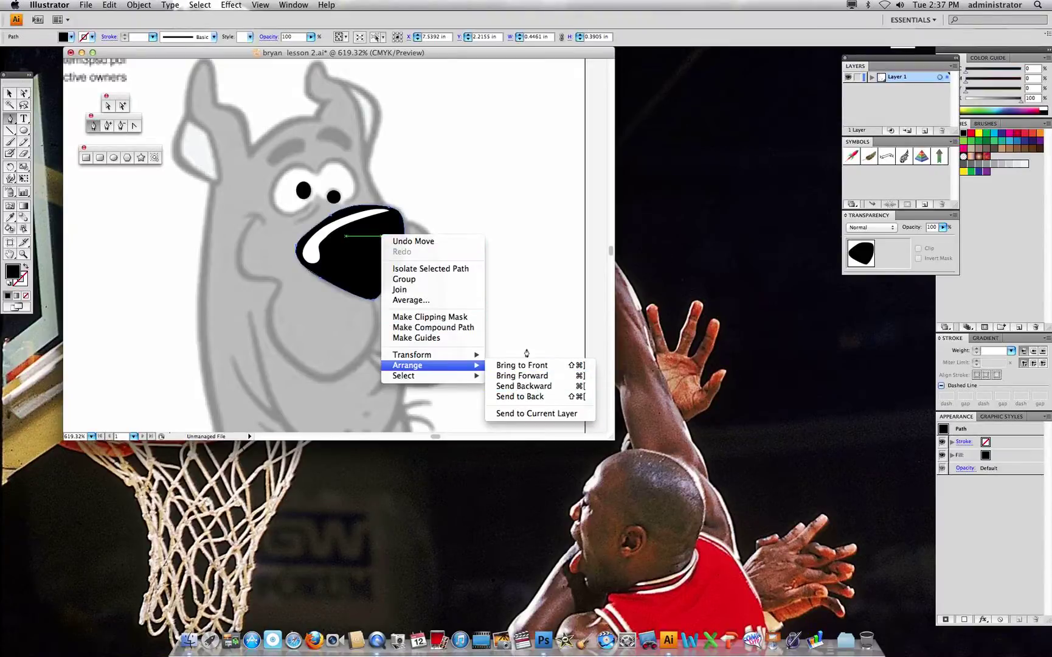
left_click(528, 387)
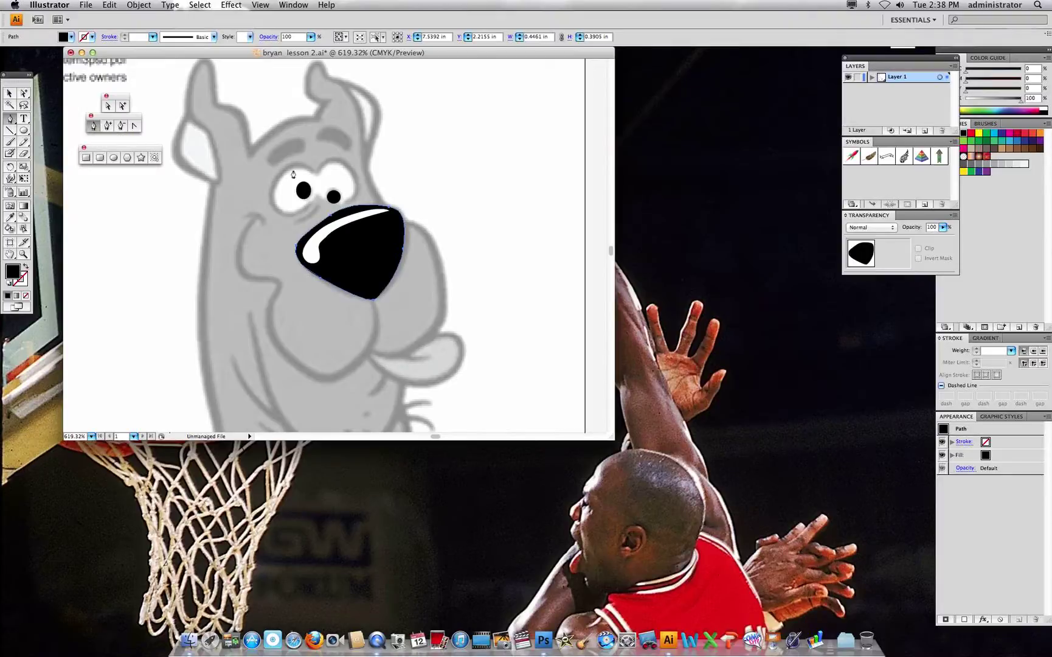
Step: Paint a wavy test stroke across the dog's face with the Paintbrush and the 2 pt. Oval brush, about 0.91 by 0.34 in
left_click(10, 143)
left_click(11, 142)
left_click(23, 142)
left_click(189, 38)
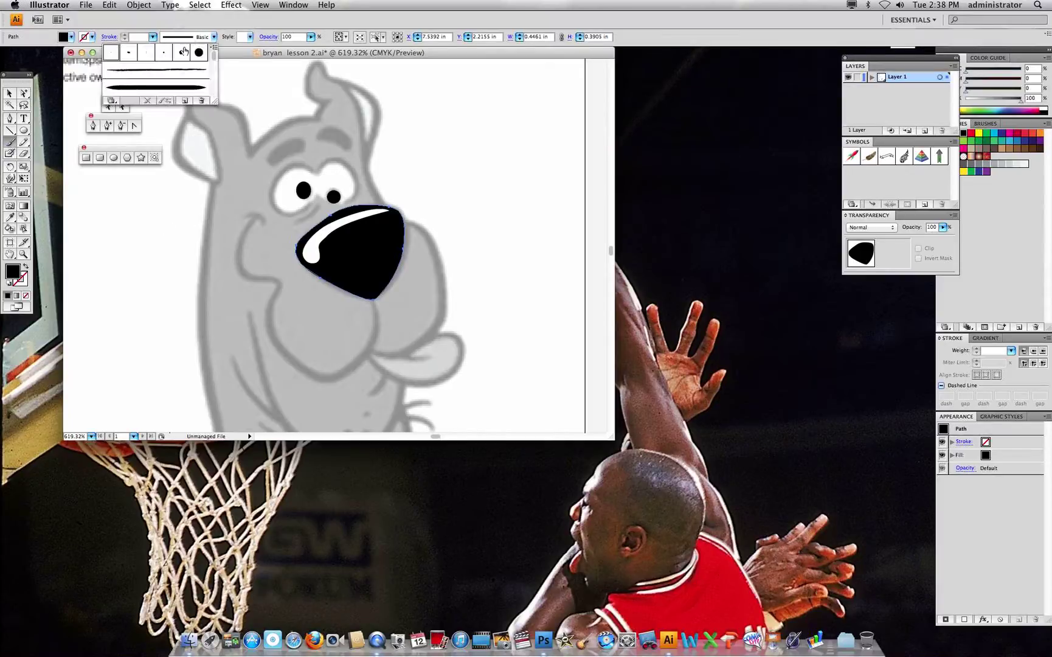
left_click(209, 23)
mouse_move(117, 234)
left_mouse_down()
mouse_move(150, 237)
mouse_move(186, 173)
mouse_move(243, 171)
mouse_move(292, 189)
mouse_move(344, 165)
left_mouse_up()
left_click_drag(172, 121, 350, 262)
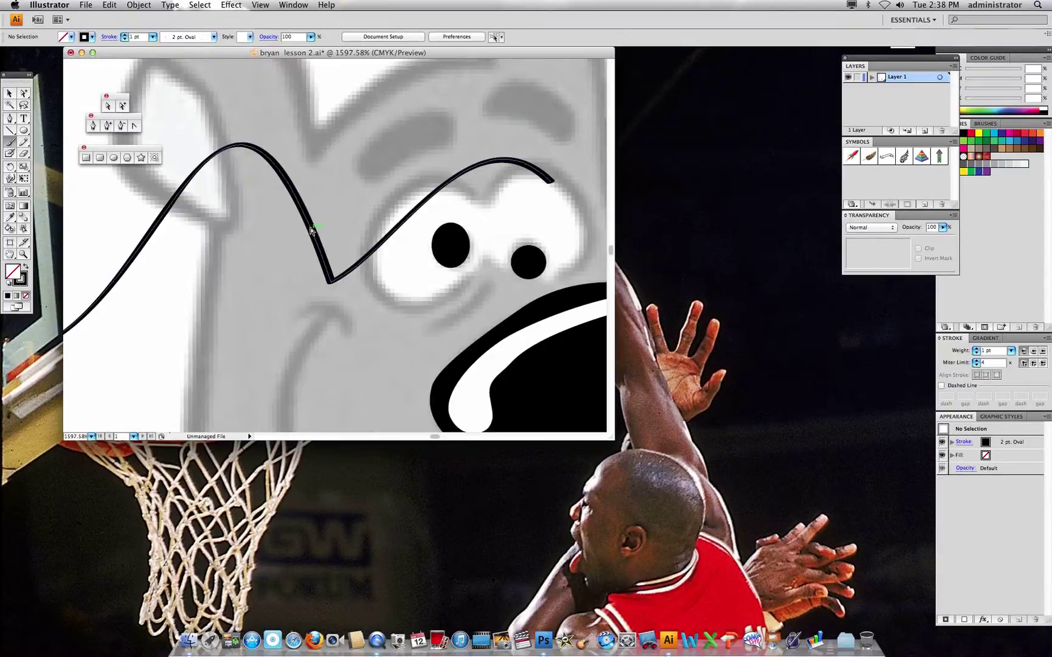
Step: Select the wavy stroke to show its path, paint a zigzag stroke about 0.34 by 0.14 in above it, and select the zigzag
left_click(311, 230)
scroll(347, 228, "left", 3)
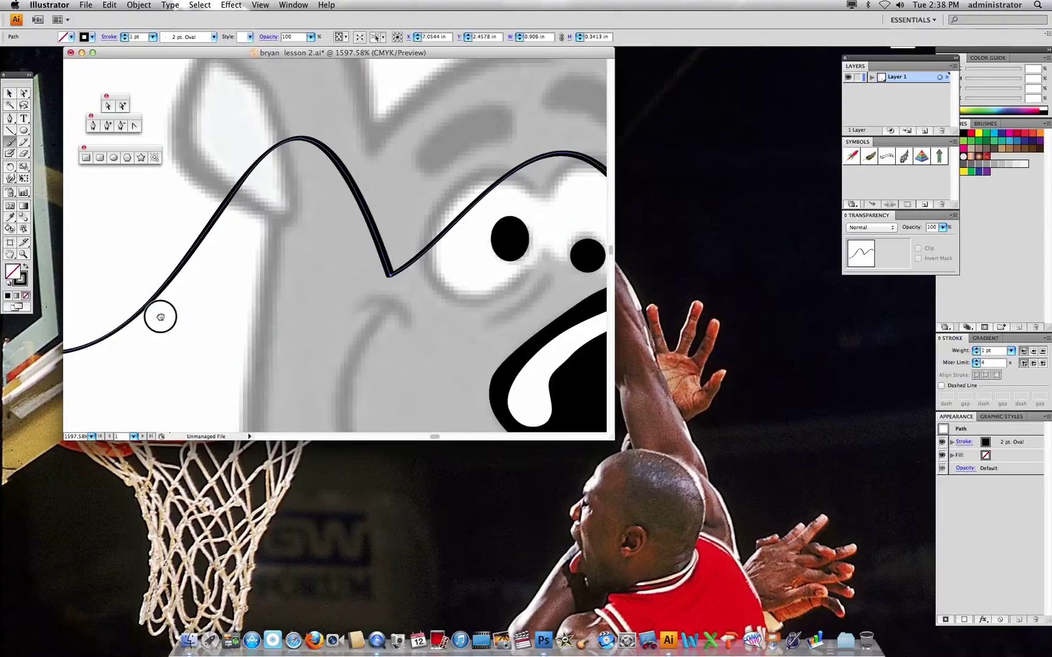
scroll(141, 323, "left", 2)
scroll(141, 323, "down", 1)
scroll(285, 312, "right", 5)
scroll(285, 312, "up", 4)
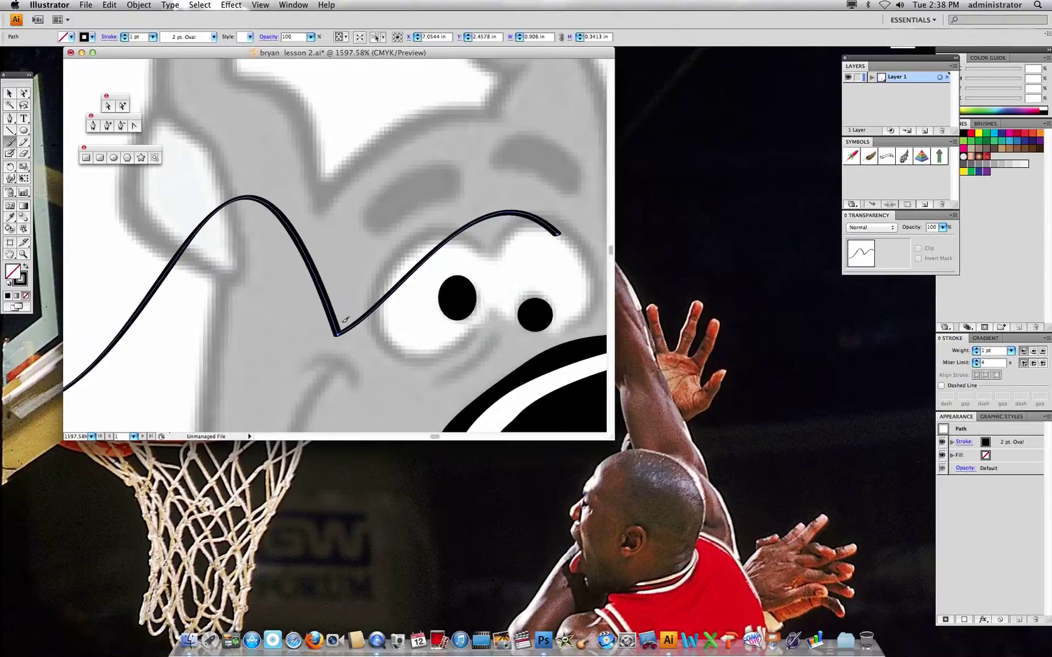
mouse_move(201, 161)
left_mouse_down()
mouse_move(254, 109)
mouse_move(321, 172)
mouse_move(342, 157)
mouse_move(388, 211)
mouse_move(421, 189)
left_mouse_up()
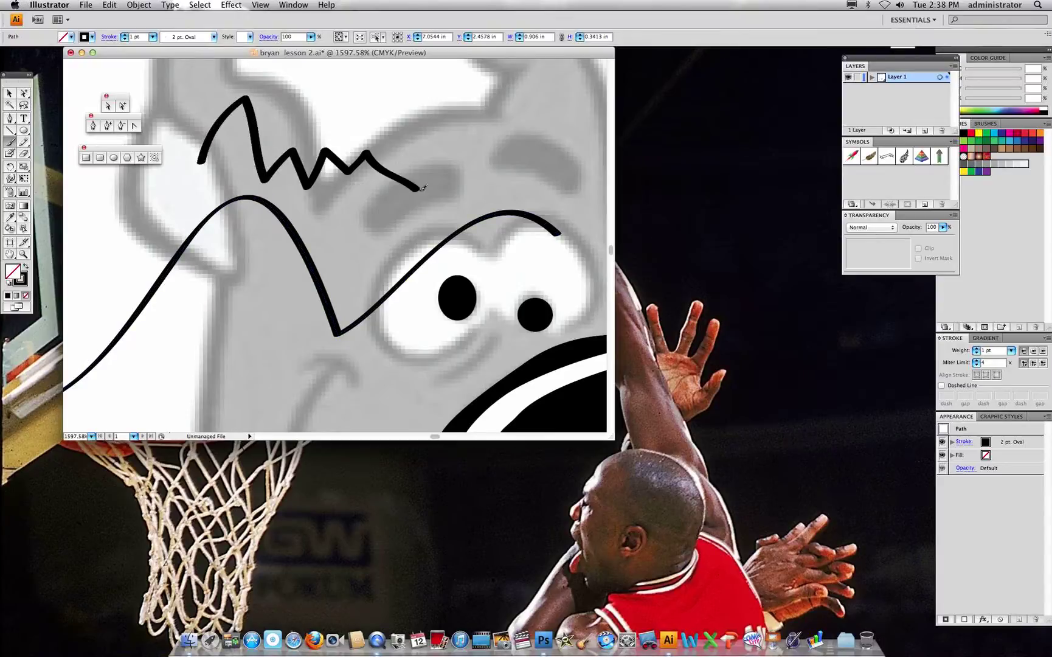
left_click(388, 176)
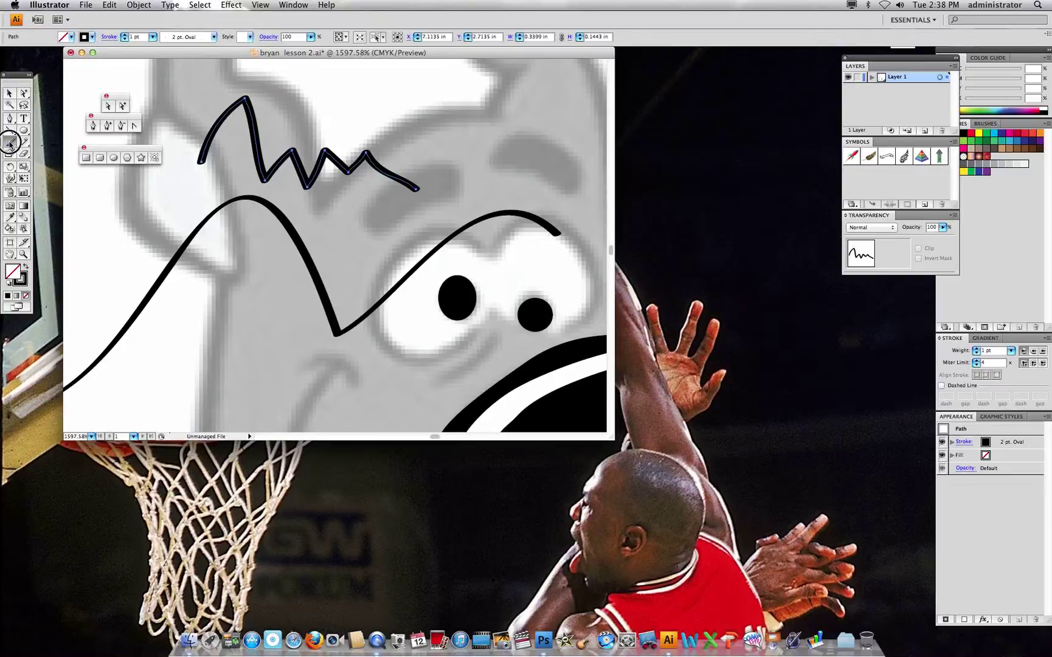
Step: Lower the Paintbrush fidelity almost to its minimum and paint another zigzag test stroke above the others, about 0.36 by 0.12 in
double_click(10, 144)
left_click_drag(477, 161, 295, 141)
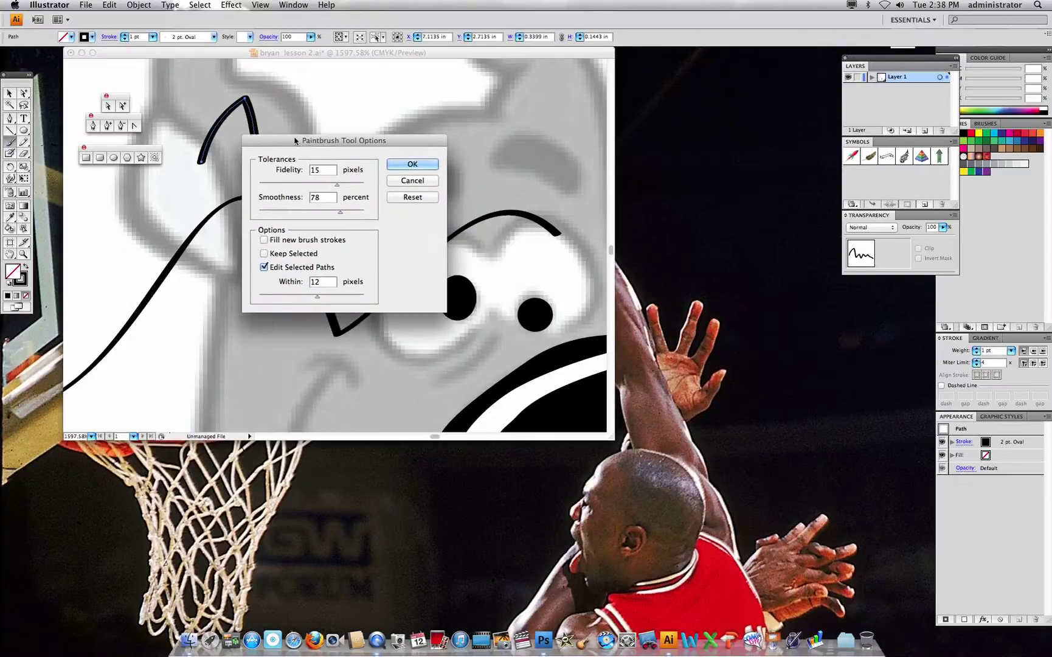
left_click_drag(336, 184, 265, 184)
left_click(412, 165)
mouse_move(192, 122)
left_mouse_down()
mouse_move(242, 73)
mouse_move(271, 78)
mouse_move(276, 138)
mouse_move(312, 107)
mouse_move(320, 139)
mouse_move(341, 153)
mouse_move(426, 148)
left_mouse_up()
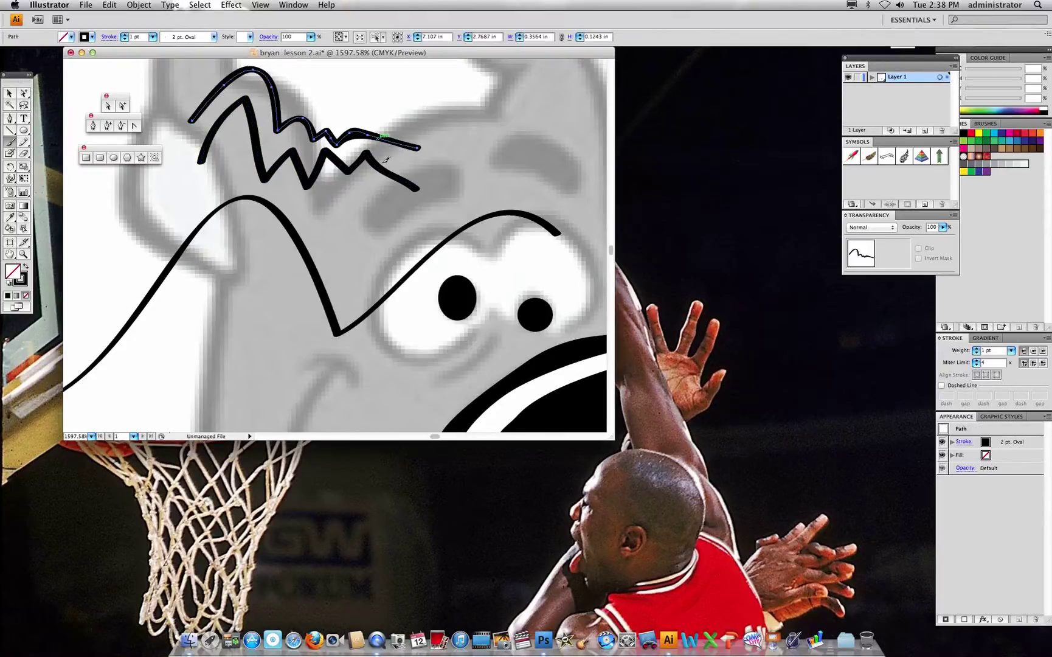
Step: Set the Paintbrush fidelity to 0.5 pixels and smoothness to its maximum, and paint a zigzag test stroke below the wavy one
double_click(11, 142)
left_click_drag(447, 207, 442, 207)
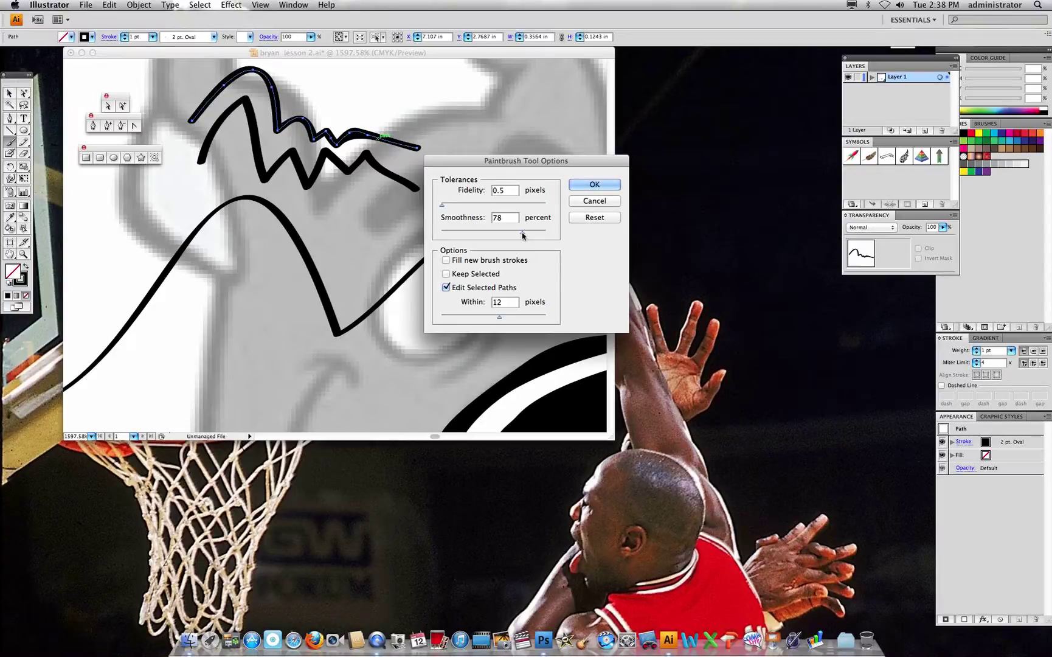
left_click_drag(522, 234, 563, 235)
left_click(593, 184)
mouse_move(181, 369)
left_mouse_down()
mouse_move(286, 329)
mouse_move(366, 384)
mouse_move(428, 364)
left_mouse_up()
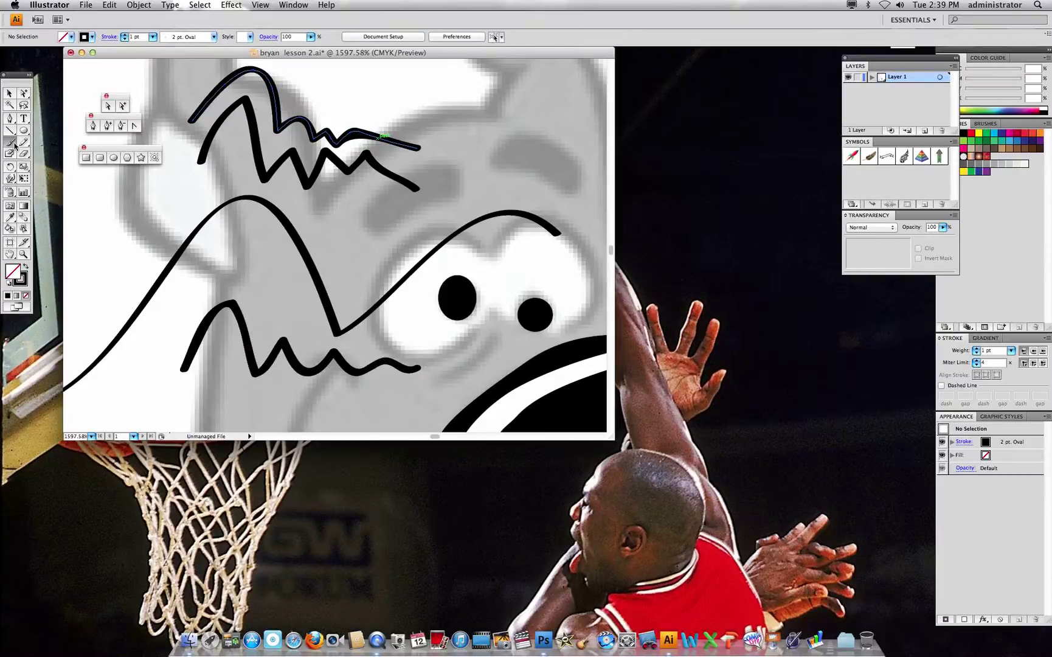
Step: Lower the Paintbrush smoothness to its minimum and paint a zigzag test stroke crossing the wavy one
left_click_drag(545, 232, 441, 235)
left_click(572, 186)
mouse_move(216, 284)
left_mouse_down()
mouse_move(257, 217)
mouse_move(311, 244)
mouse_move(382, 247)
mouse_move(449, 220)
mouse_move(480, 179)
left_mouse_up()
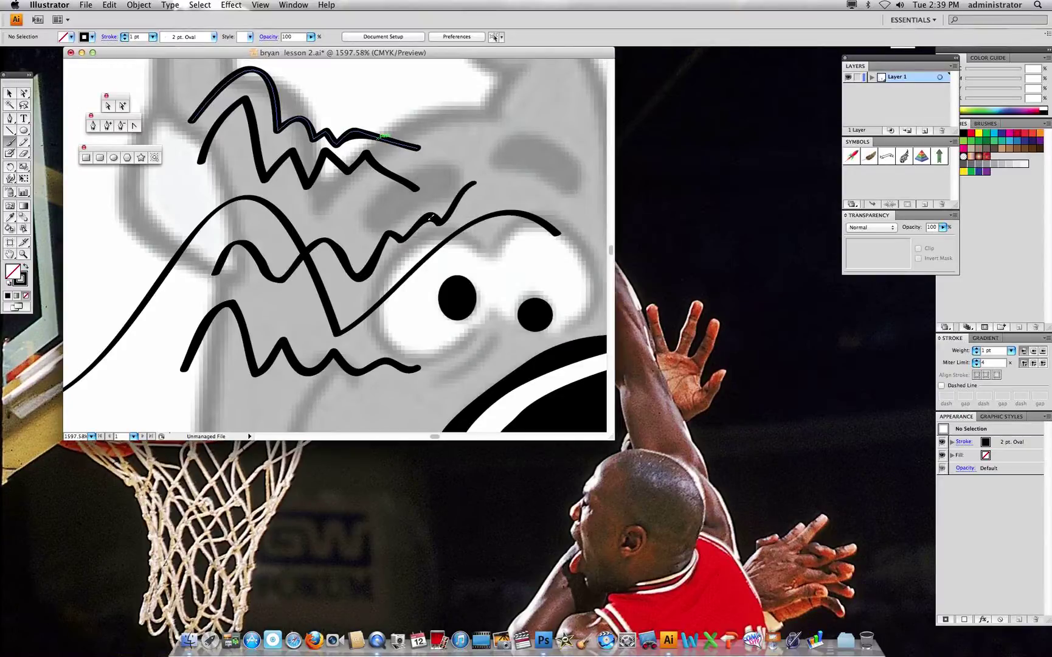
Step: Select all the Paintbrush test strokes over the dog's head and delete them
left_click(333, 330, "shift")
left_click(329, 358, "shift")
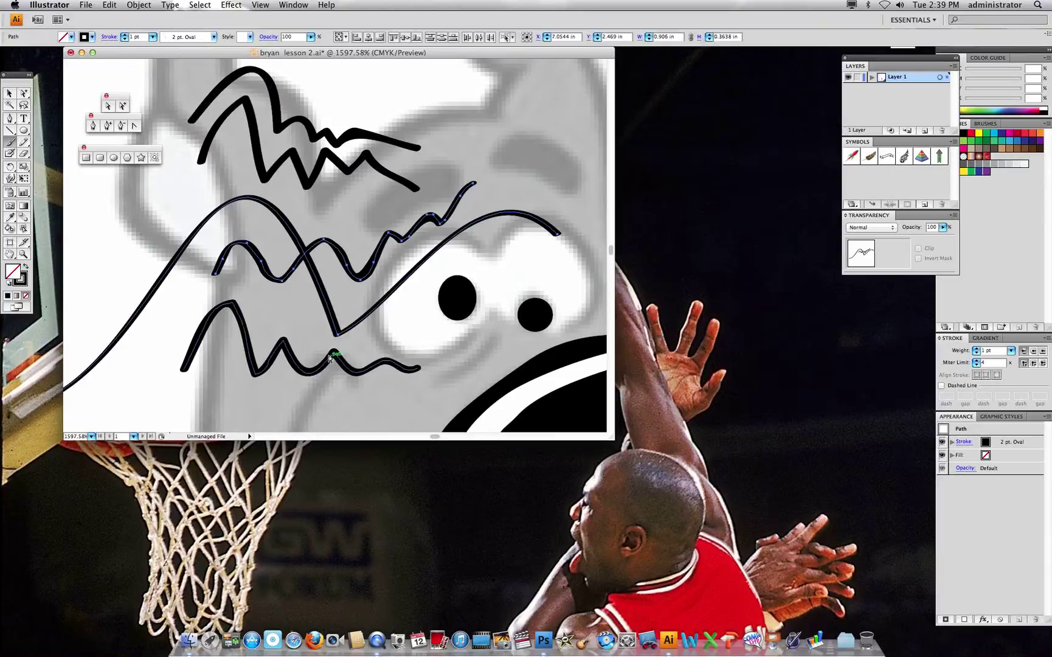
left_click(315, 180, "shift")
left_click(321, 135, "shift")
key("Delete")
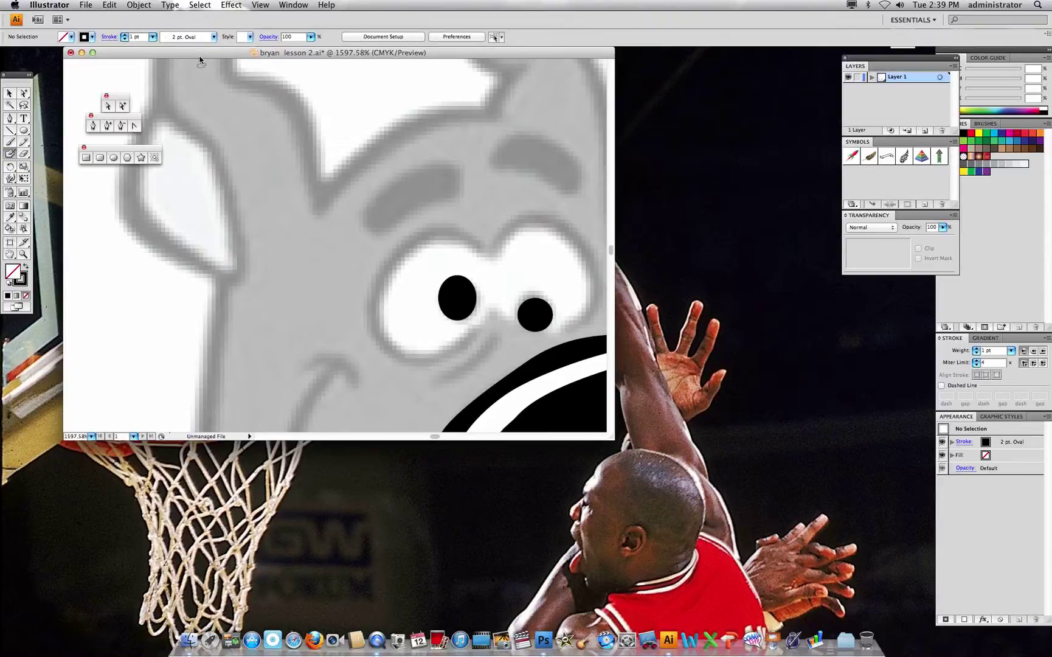
Step: Choose the 15 pt. Round brush for the Blob Brush and reduce its size by several steps
left_click(197, 38)
left_click(199, 52)
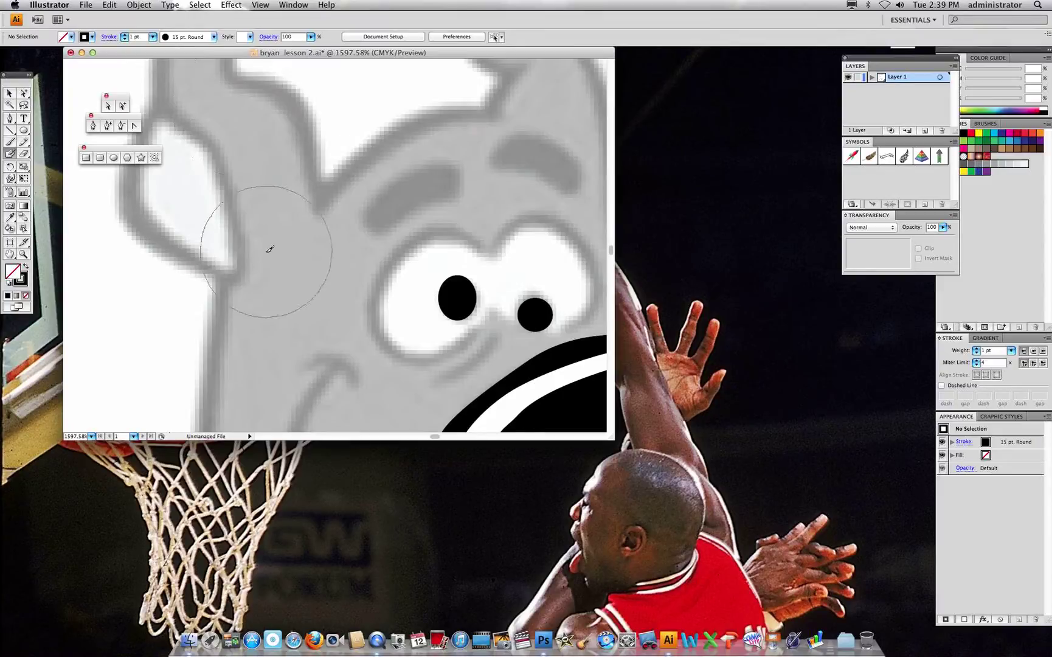
key("bracketleft")
key("bracketleft")
key("bracketleft")
key("bracketleft")
key("bracketleft")
key("bracketleft")
key("bracketleft")
Step: Paint a zigzag Blob Brush test stroke over the dog's head and merge a second stroke into it, about 0.43 by 0.33 in overall
mouse_move(230, 273)
left_mouse_down()
mouse_move(309, 201)
mouse_move(292, 293)
mouse_move(355, 298)
mouse_move(392, 350)
left_mouse_up()
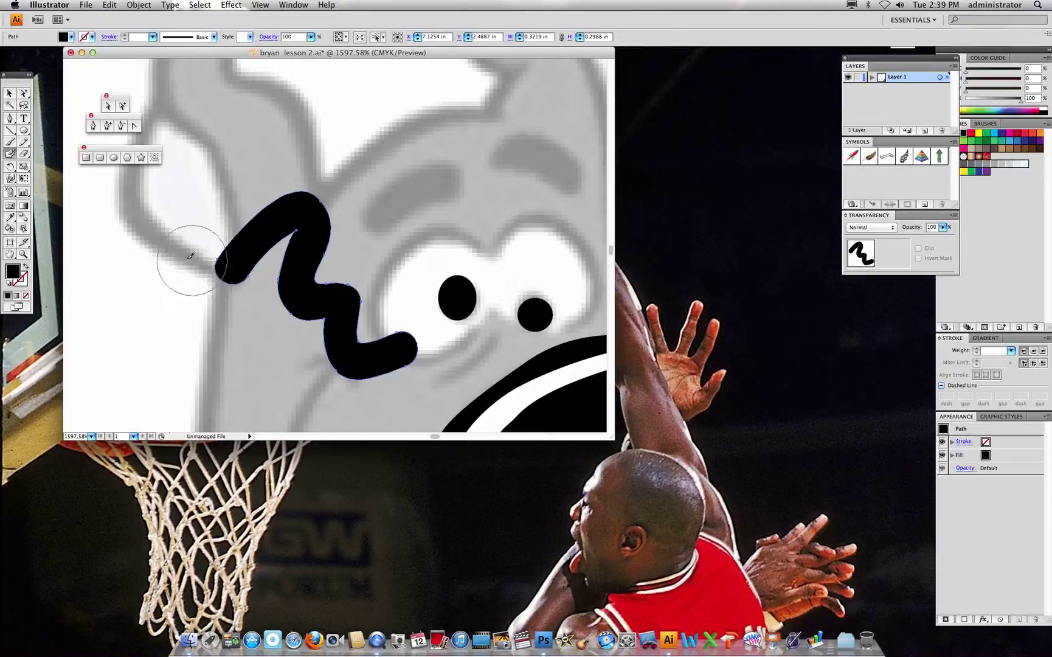
mouse_move(169, 242)
left_mouse_down()
mouse_move(212, 276)
mouse_move(229, 322)
mouse_move(220, 364)
left_mouse_up()
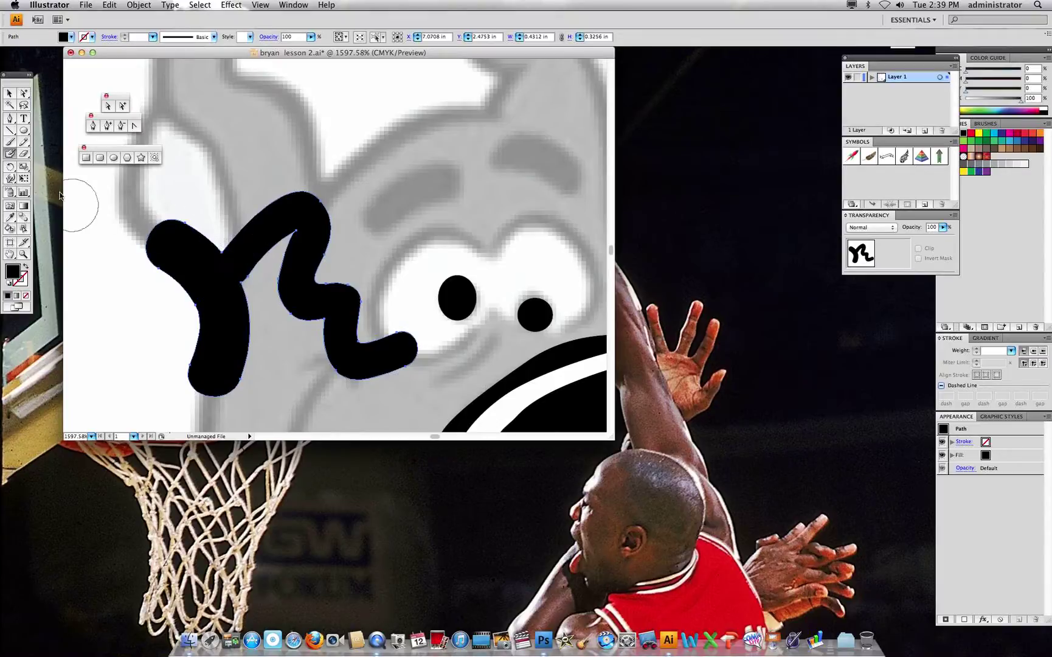
Step: Erase the upper-left tip of the merged test stroke and delete the whole test shape
key("shift+e")
mouse_move(141, 273)
left_mouse_down()
mouse_move(160, 230)
mouse_move(188, 207)
left_mouse_up()
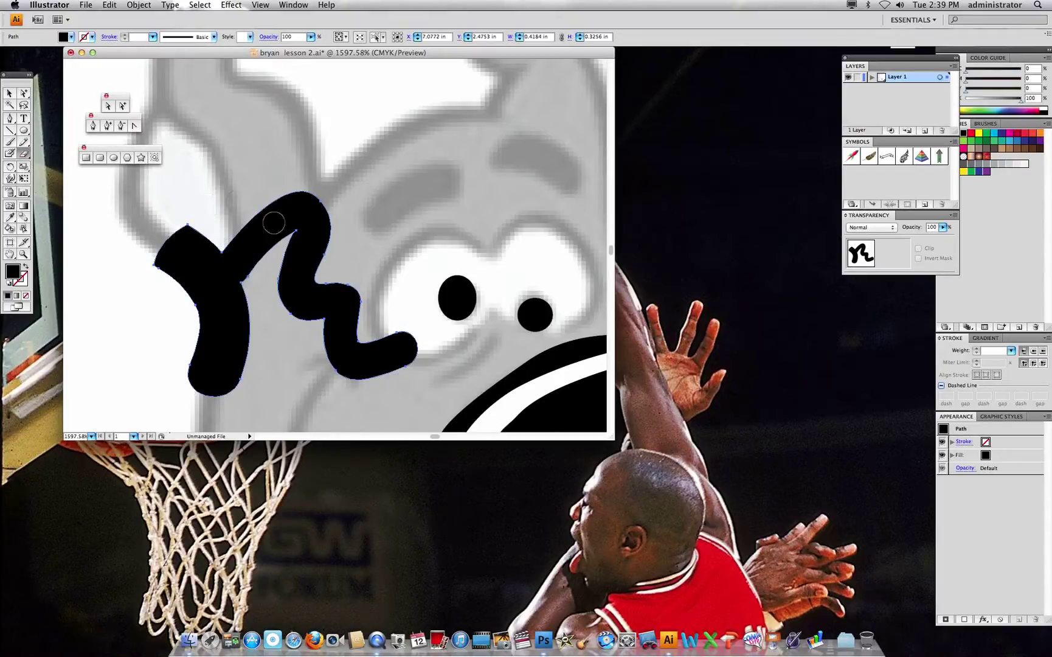
key("Delete")
Step: Trace both of the dog's eyebrows in black with the Blob Brush
left_click(10, 154)
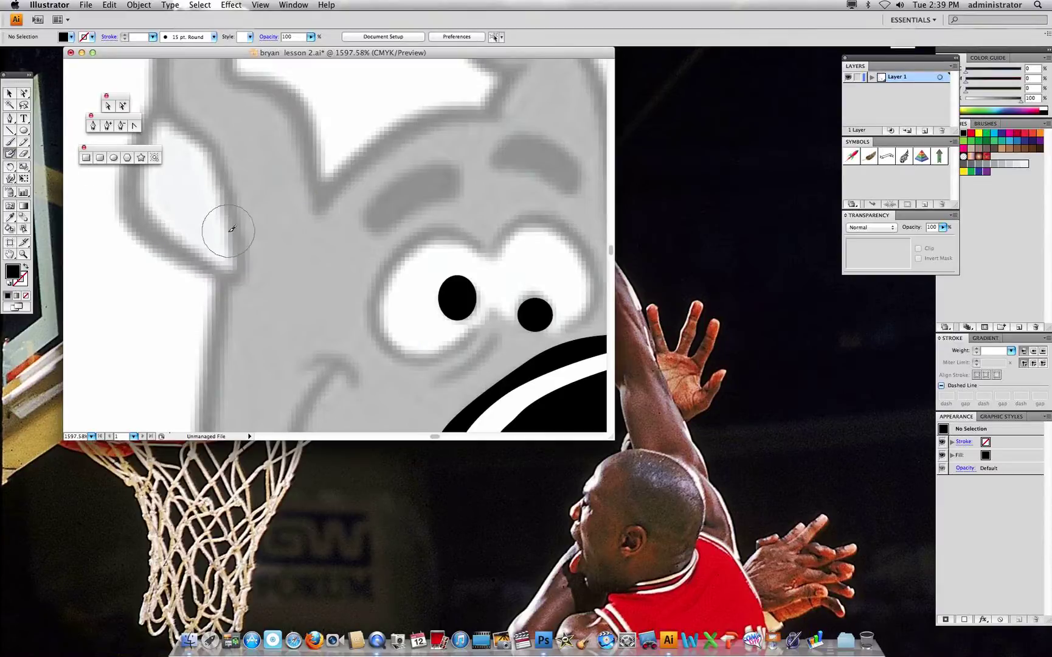
key("shift+x")
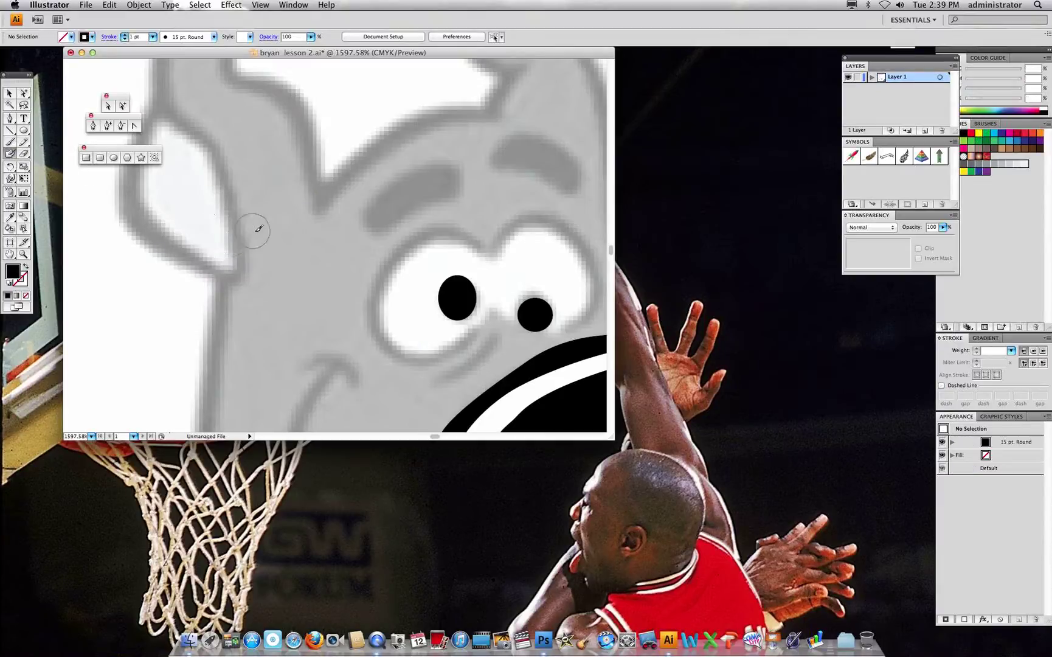
mouse_move(379, 223)
left_mouse_down()
mouse_move(452, 189)
mouse_move(442, 169)
mouse_move(418, 174)
mouse_move(381, 198)
mouse_move(368, 223)
mouse_move(450, 178)
left_mouse_up()
mouse_move(507, 154)
left_mouse_down()
mouse_move(550, 144)
mouse_move(571, 172)
mouse_move(562, 184)
mouse_move(500, 158)
mouse_move(564, 171)
left_mouse_up()
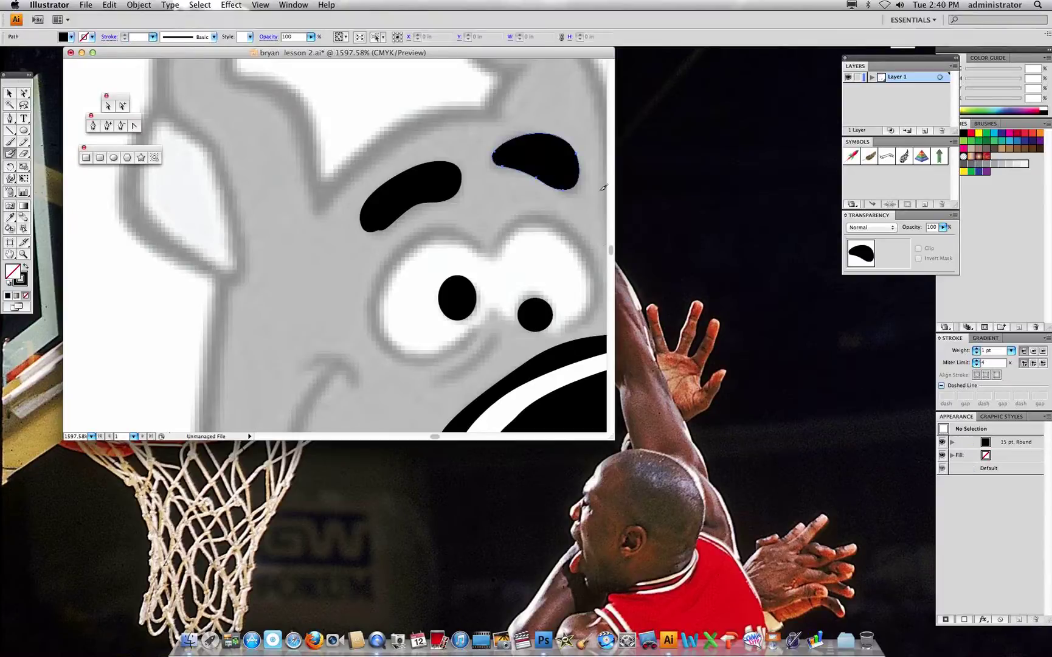
left_click(494, 234, "super")
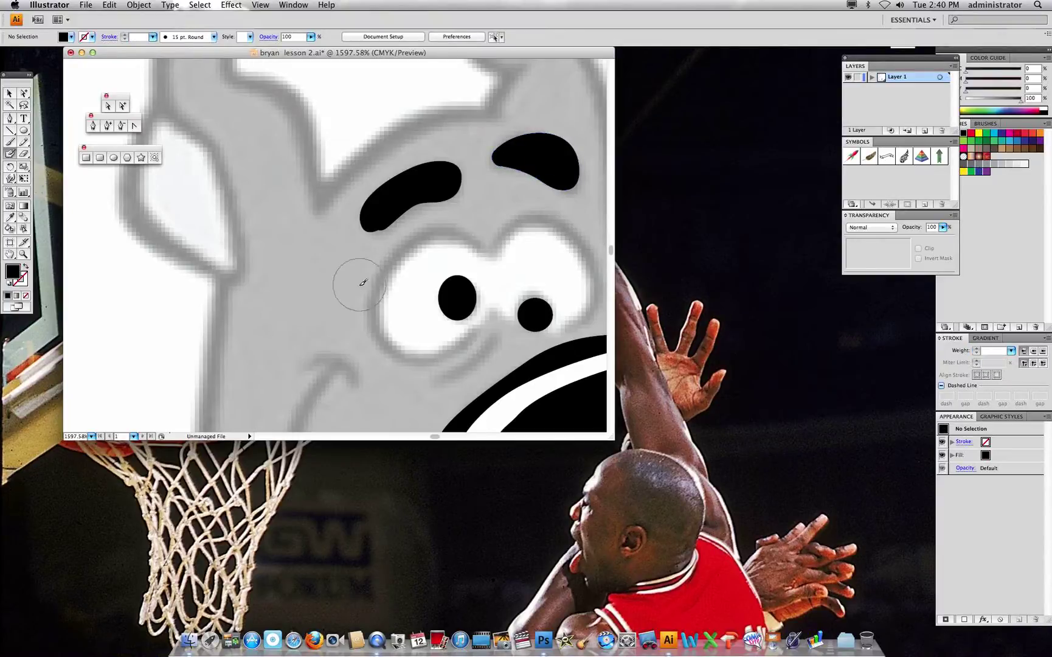
Step: Trace the dog's left ear and the adjoining top of the head with the Blob Brush, and undo the last forehead segment
key("shift+x")
mouse_move(228, 279)
left_mouse_down()
mouse_move(223, 163)
mouse_move(159, 112)
mouse_move(141, 188)
mouse_move(150, 221)
mouse_move(227, 279)
mouse_move(262, 354)
mouse_move(233, 325)
mouse_move(260, 273)
mouse_move(198, 217)
mouse_move(199, 164)
mouse_move(226, 123)
mouse_move(256, 126)
mouse_move(268, 238)
mouse_move(302, 236)
mouse_move(336, 269)
mouse_move(352, 362)
mouse_move(400, 315)
mouse_move(494, 275)
left_mouse_up()
scroll(289, 265, "up", 5)
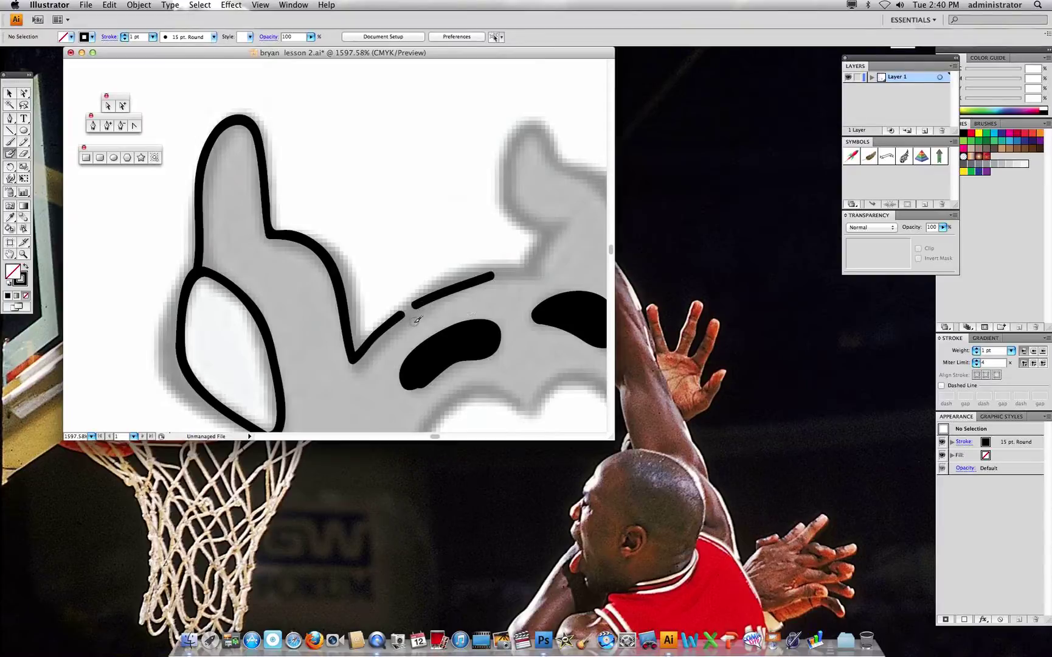
key("super+z")
Step: Trace the dog's eye outline, the curved mouth line and the line running down from the nose with the Blob Brush
scroll(348, 205, "down", 5)
scroll(348, 204, "right", 3)
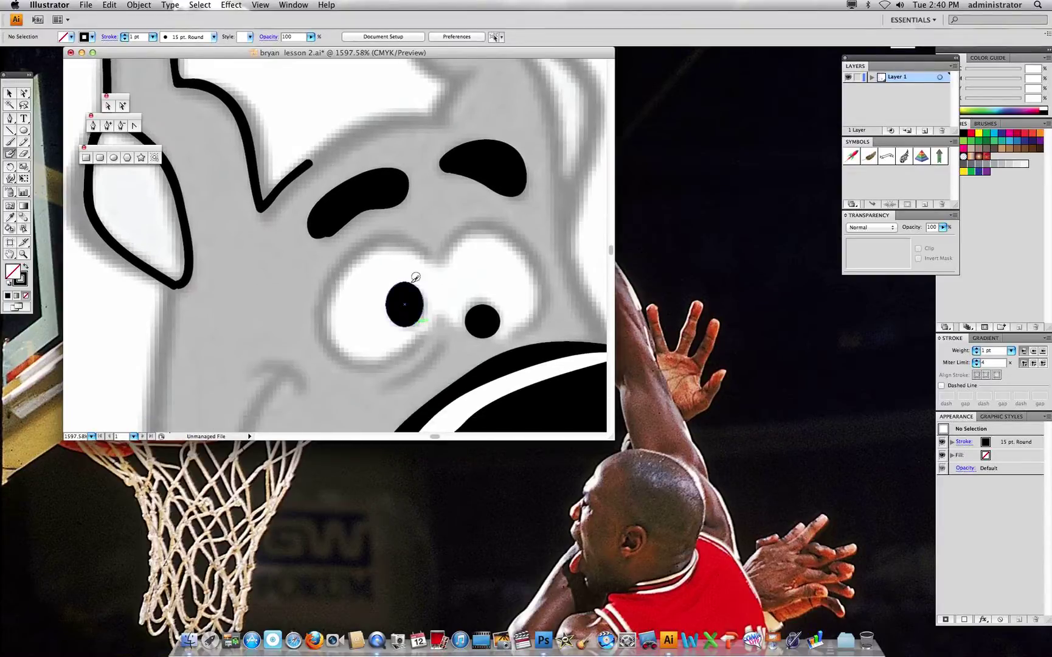
scroll(421, 258, "down", 5)
scroll(420, 257, "left", 3)
left_click_drag(514, 231, 472, 269)
mouse_move(336, 253)
left_mouse_down()
mouse_move(367, 247)
mouse_move(382, 267)
mouse_move(362, 253)
mouse_move(324, 318)
mouse_move(327, 378)
mouse_move(381, 402)
left_mouse_up()
scroll(391, 403, "down", 8)
scroll(391, 403, "right", 5)
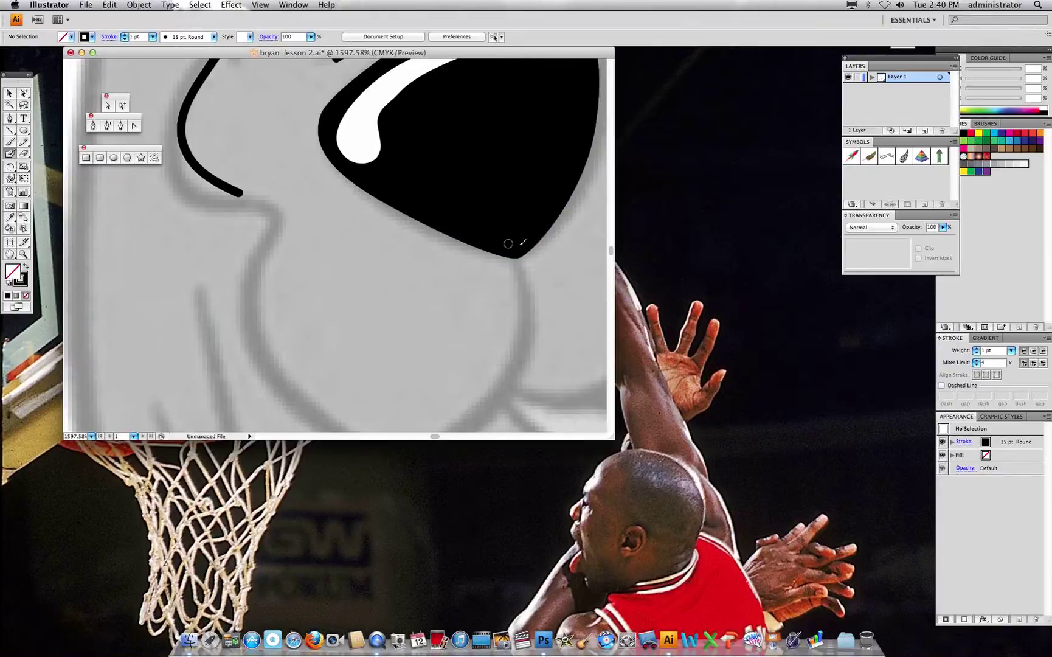
left_click_drag(533, 348, 508, 382)
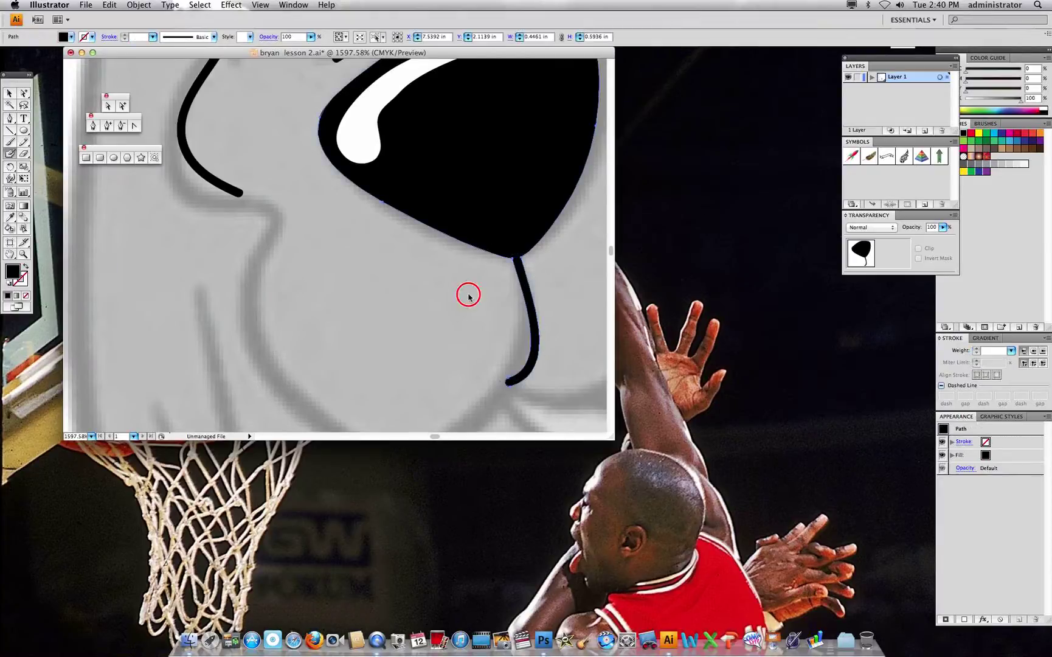
Step: Select the traced exercise paths and dog strokes on the page, excluding the finished dog beside it, and delete them
key("super+shift+a")
key("super+0")
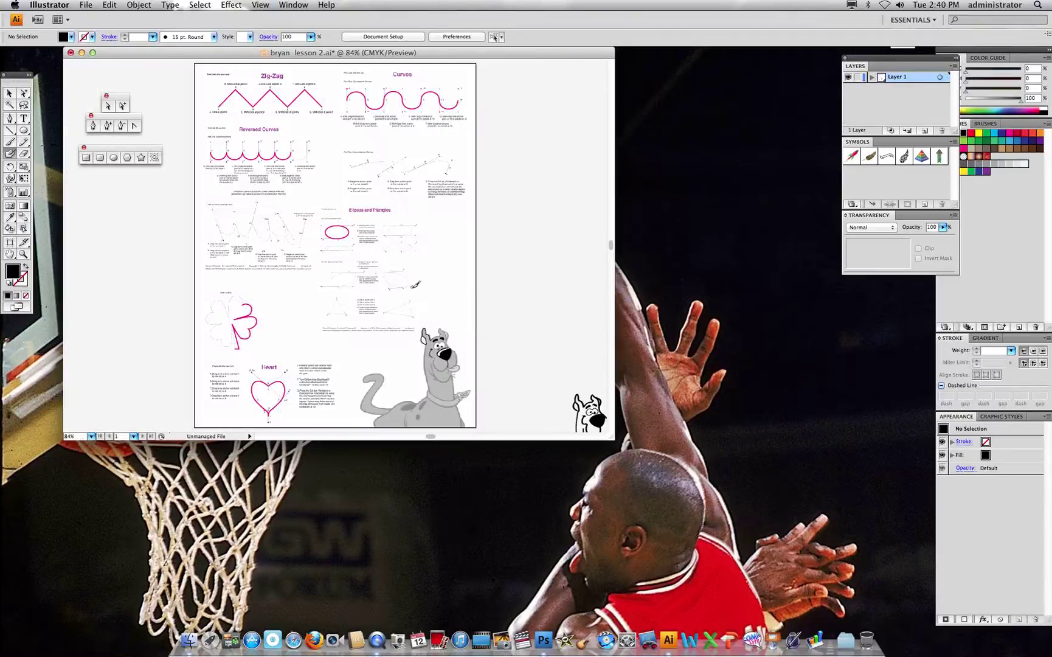
key("super+a")
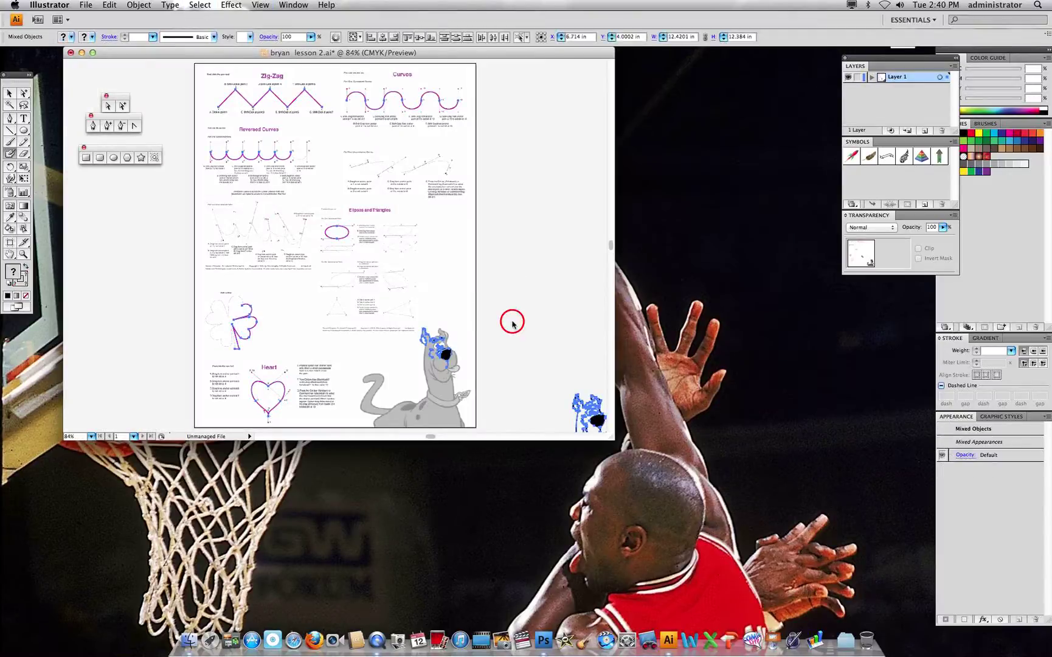
key("super+shift+a")
left_click_drag(513, 424, 179, 79)
key("Delete")
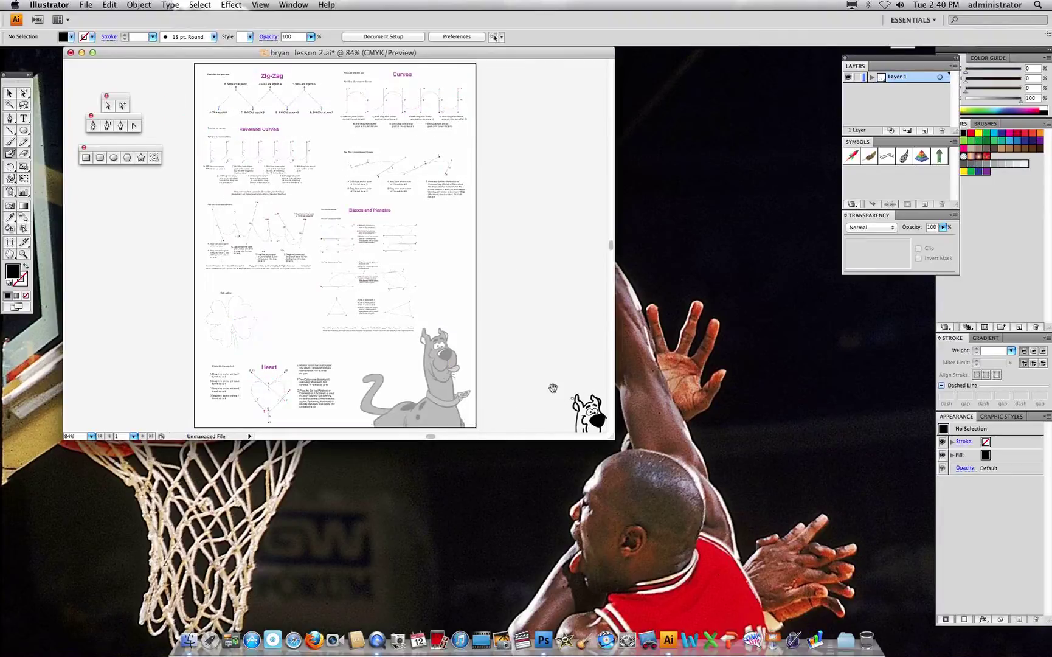
Step: Move the finished dog drawing from beside the page onto the gray template dog in the page's lower-right corner
left_click_drag(553, 388, 498, 300)
left_click(123, 109)
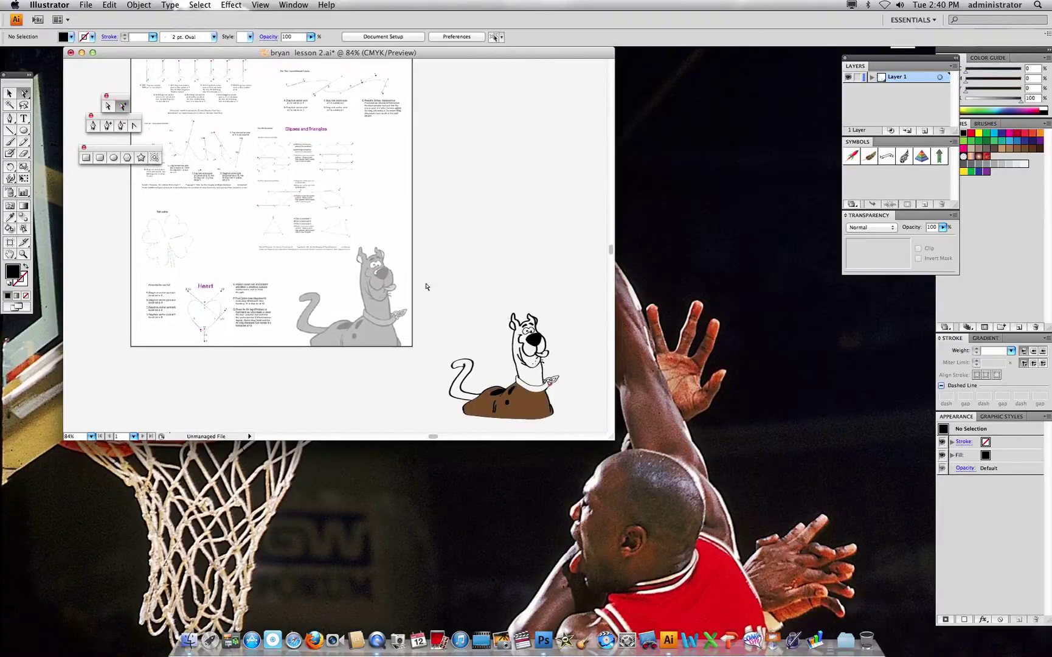
mouse_move(401, 275)
left_mouse_down()
mouse_move(576, 407)
mouse_move(543, 413)
mouse_move(383, 343)
left_mouse_up()
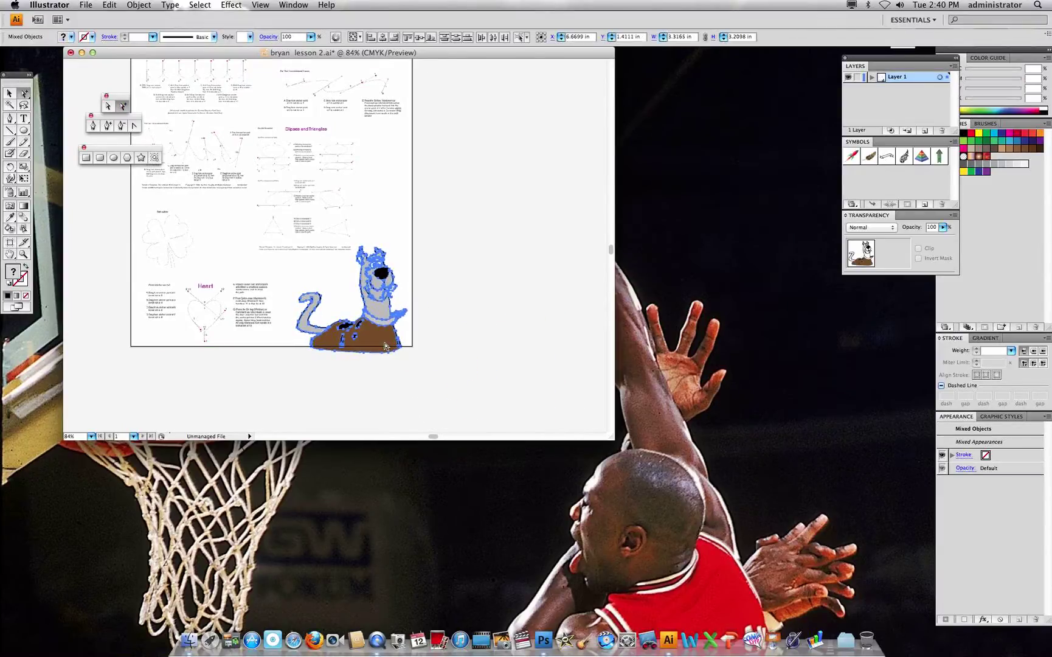
left_click(493, 277)
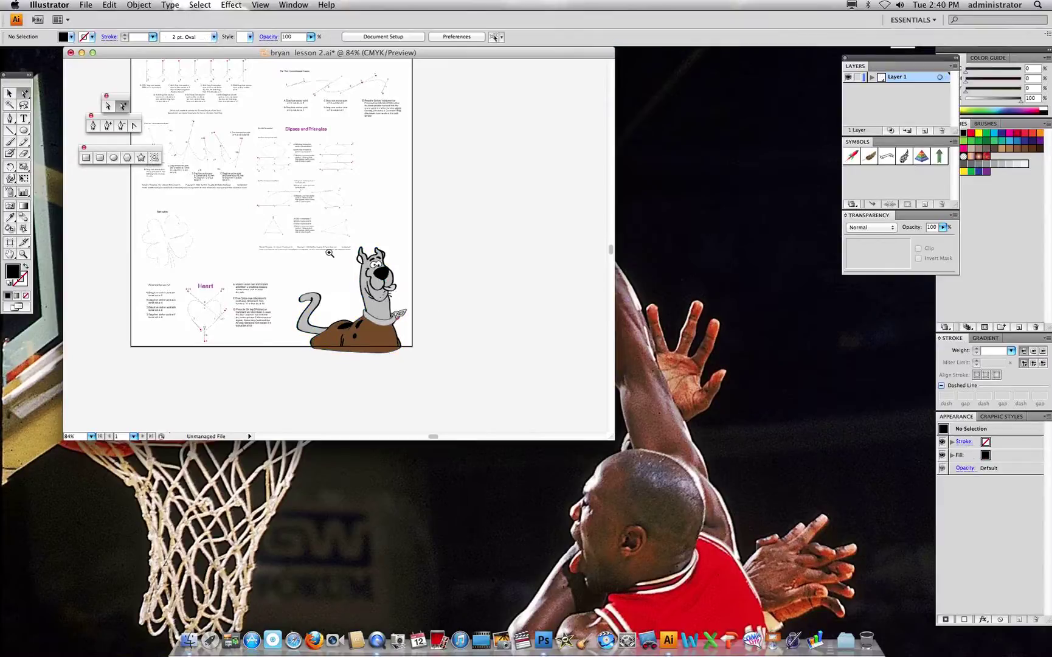
Step: Enlarge the document window around the dog's head and select the black outline to examine its compound path
left_click_drag(339, 236, 421, 332)
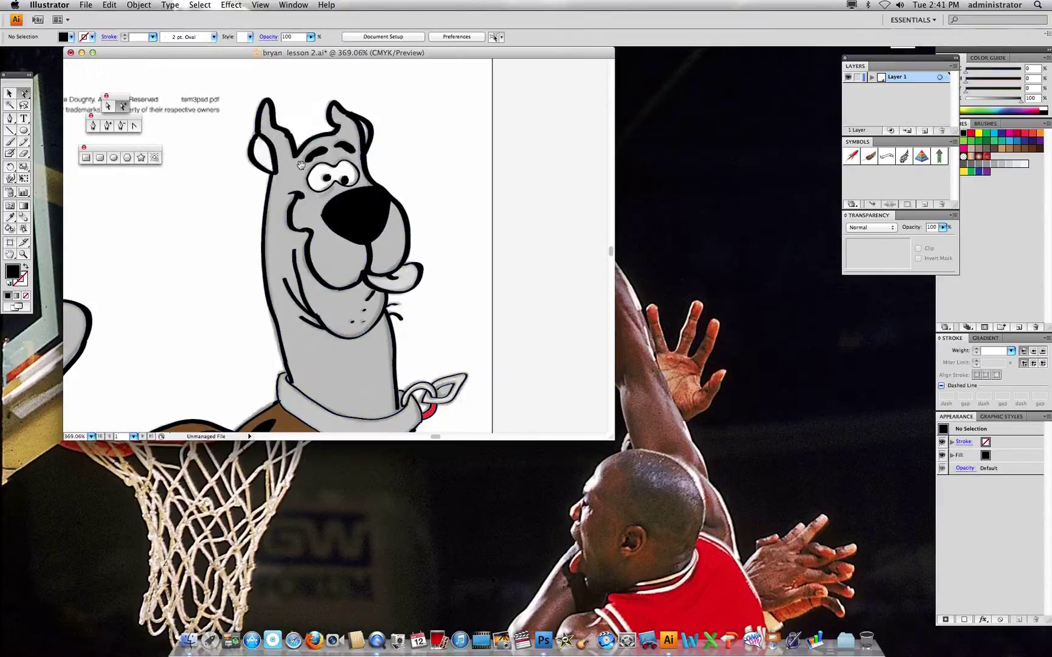
left_click_drag(237, 97, 440, 320)
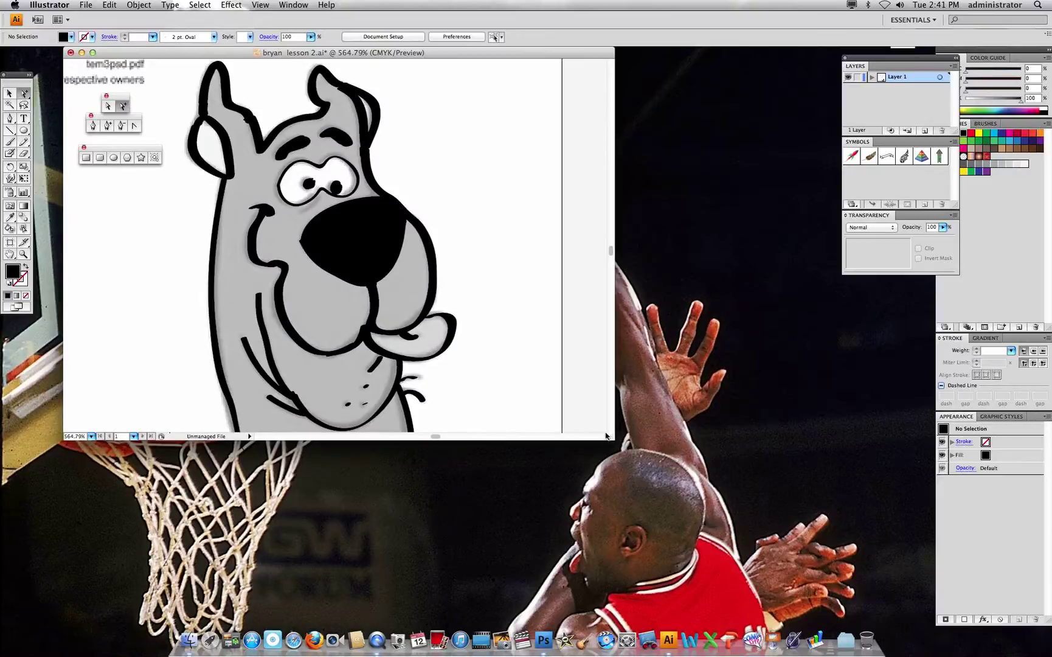
left_click_drag(610, 435, 791, 582)
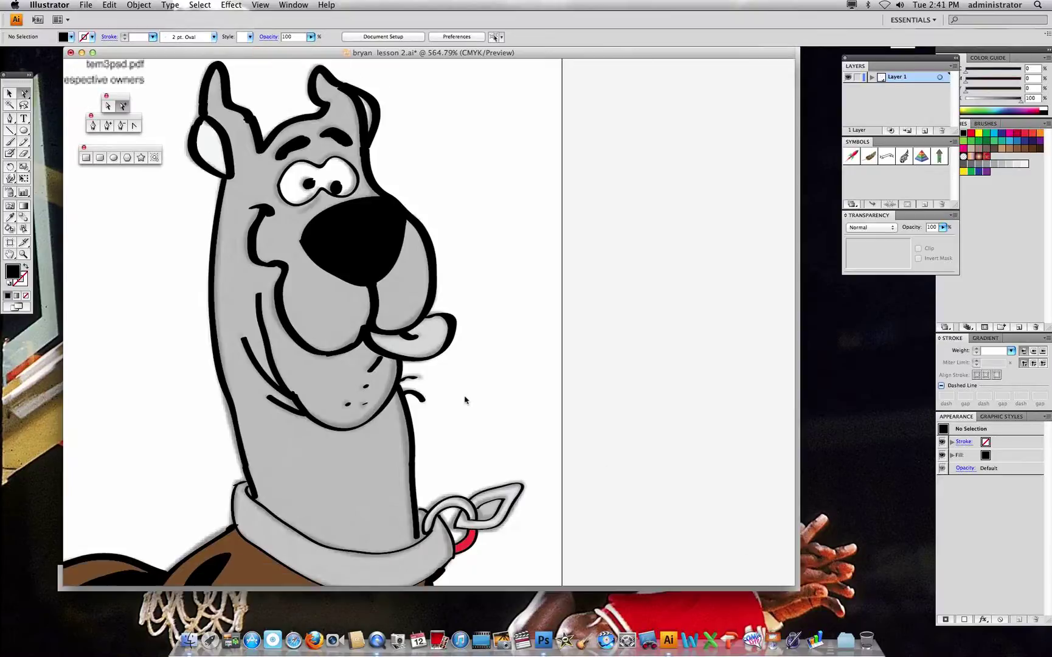
left_click(407, 407)
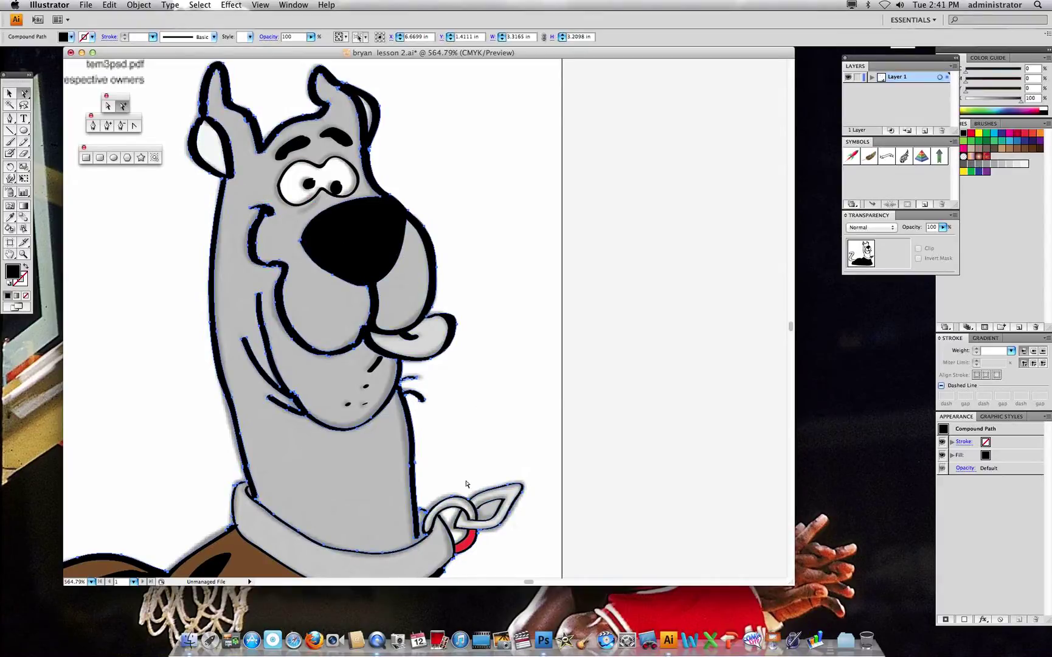
left_click(161, 194)
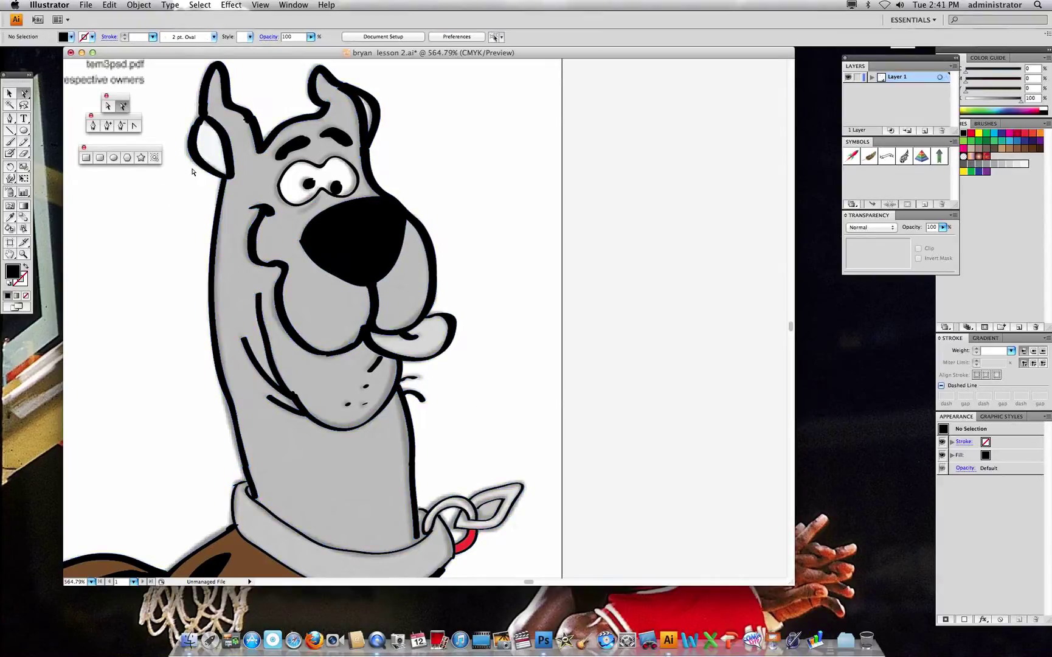
Step: Cut the left inner-ear path out of the compound outline, paste it back in place and fill it with brown
left_click(122, 108)
left_click(197, 146)
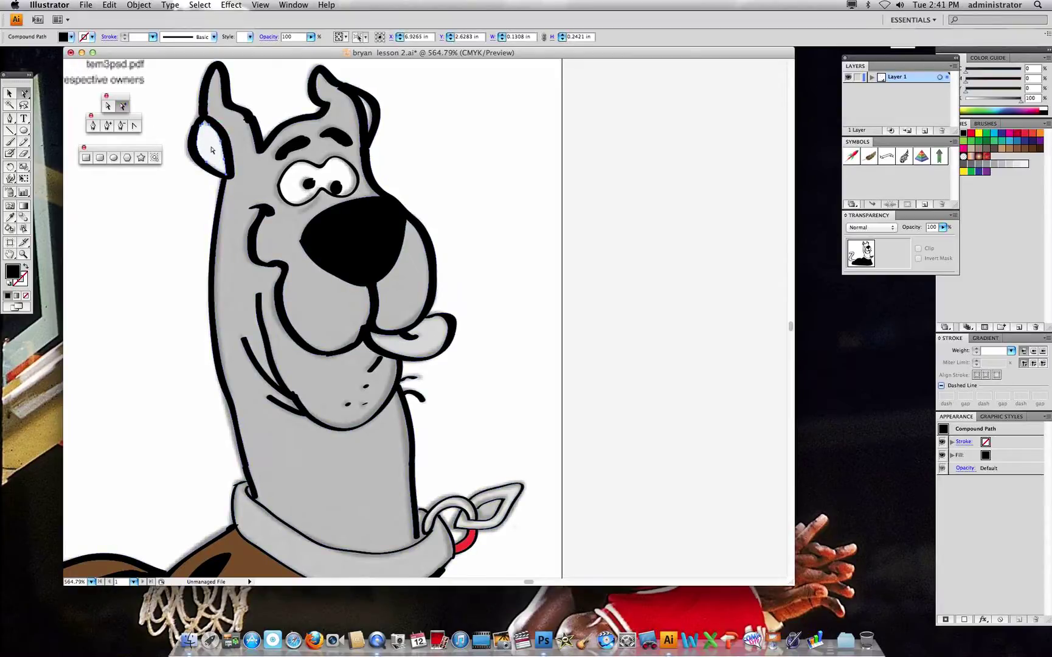
key("super")
key("super+x")
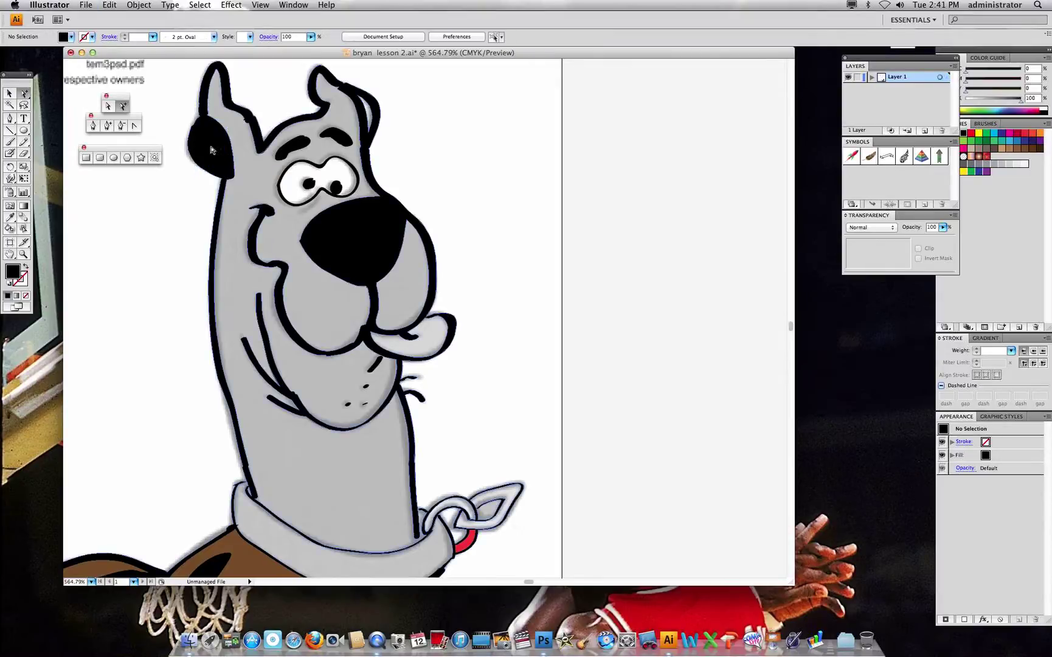
left_click(212, 150)
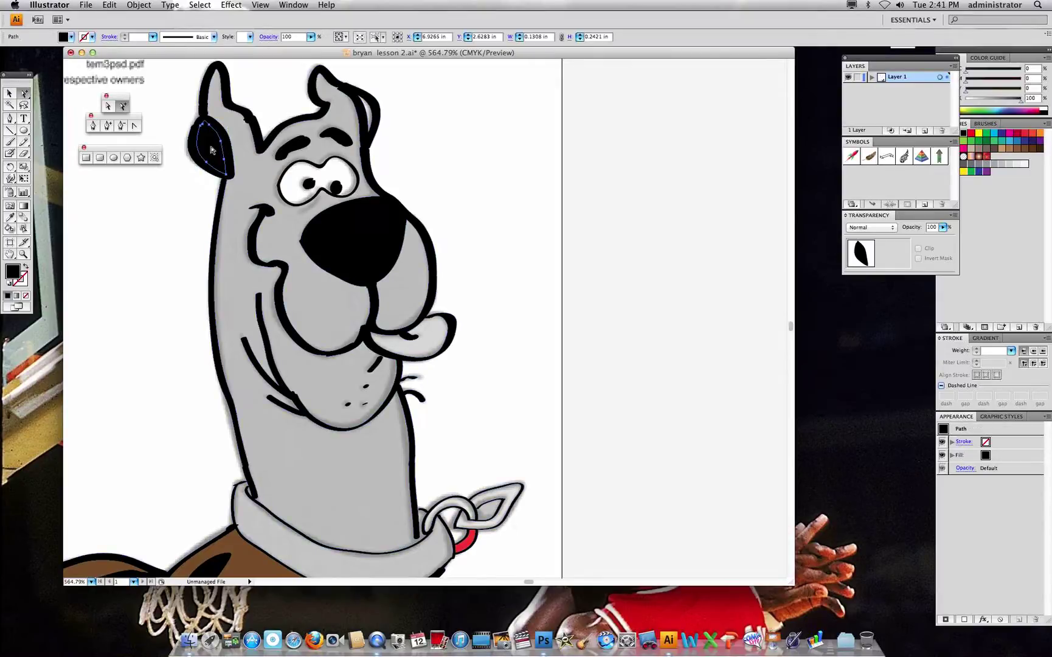
left_click(71, 37)
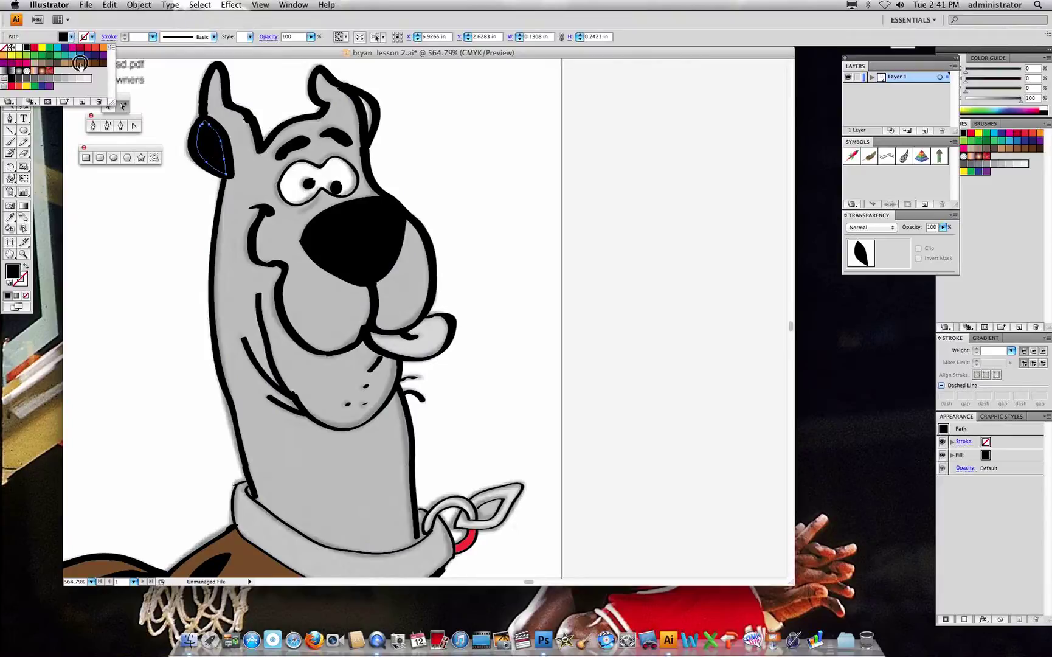
left_click(77, 66)
left_click(394, 140)
Step: Cut the right inner-ear path out of the outline, paste it in front and fill it with dark blue (C100 M100 Y25 K25)
left_click(373, 124)
key("super+x")
key("super+f")
left_click(71, 37)
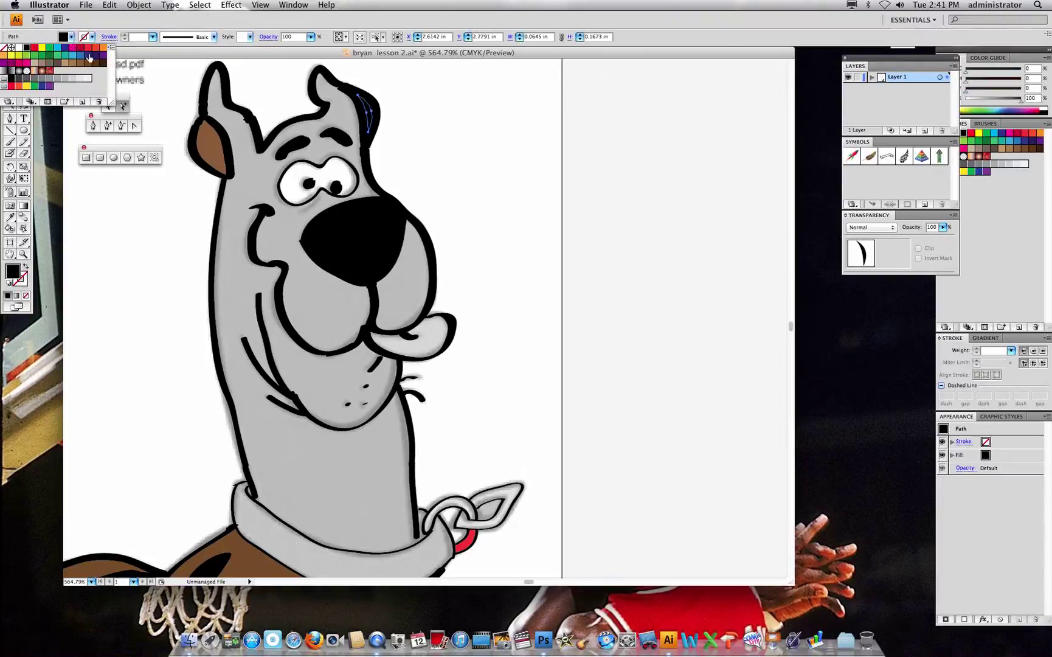
left_click(106, 56)
left_click(434, 132)
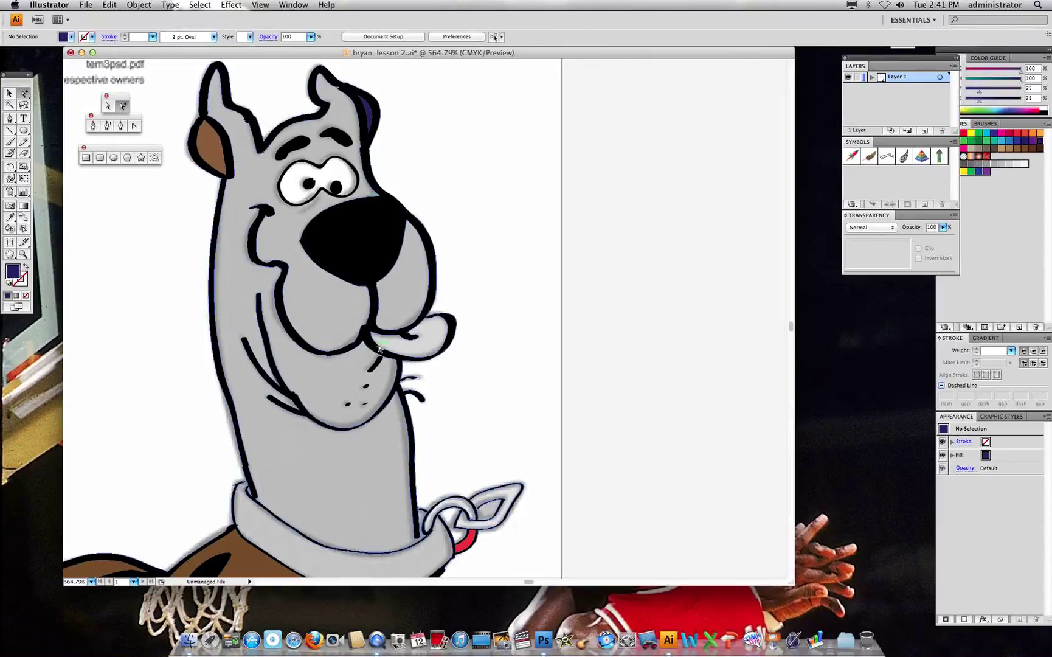
Step: Close the gap between the dog's right neck line and the collar with a Blob Brush stroke matching the line's width
left_click(239, 417)
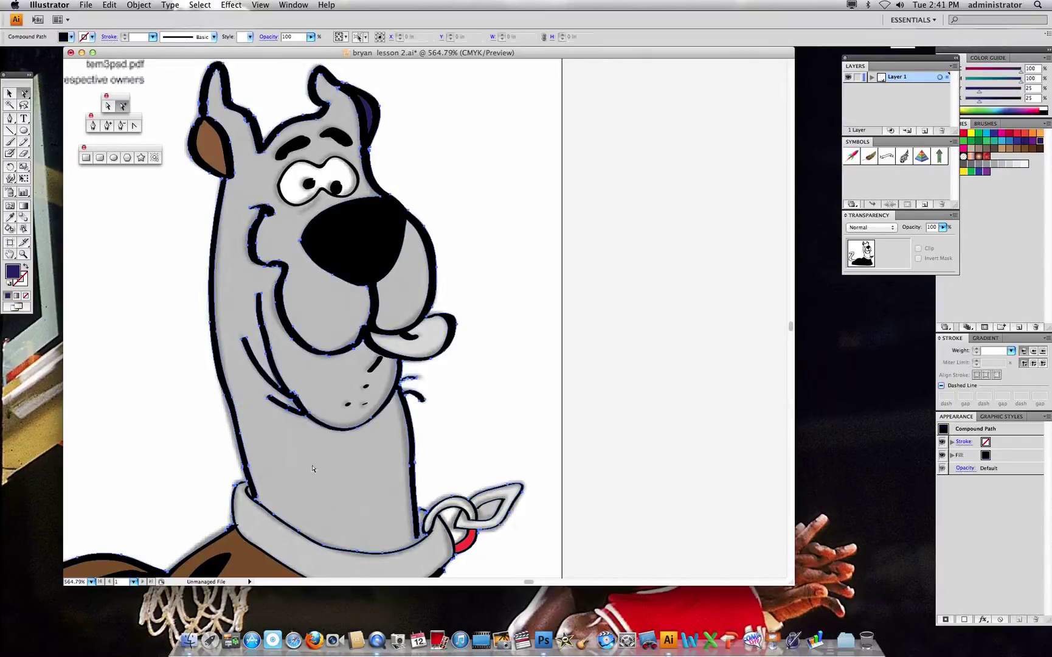
left_click_drag(382, 503, 450, 572)
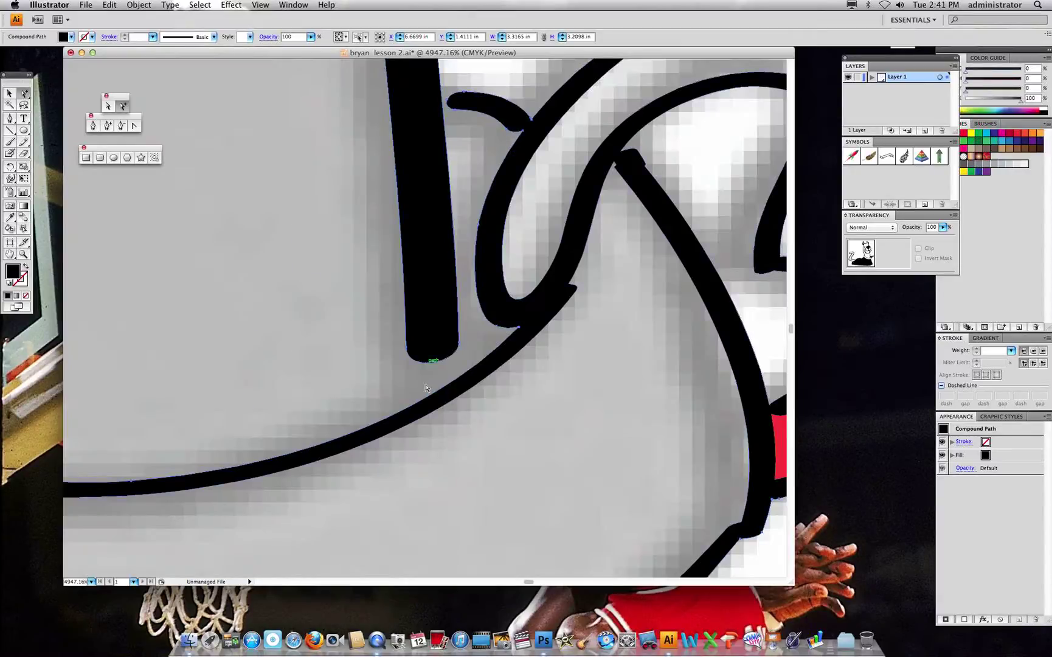
left_click(9, 153)
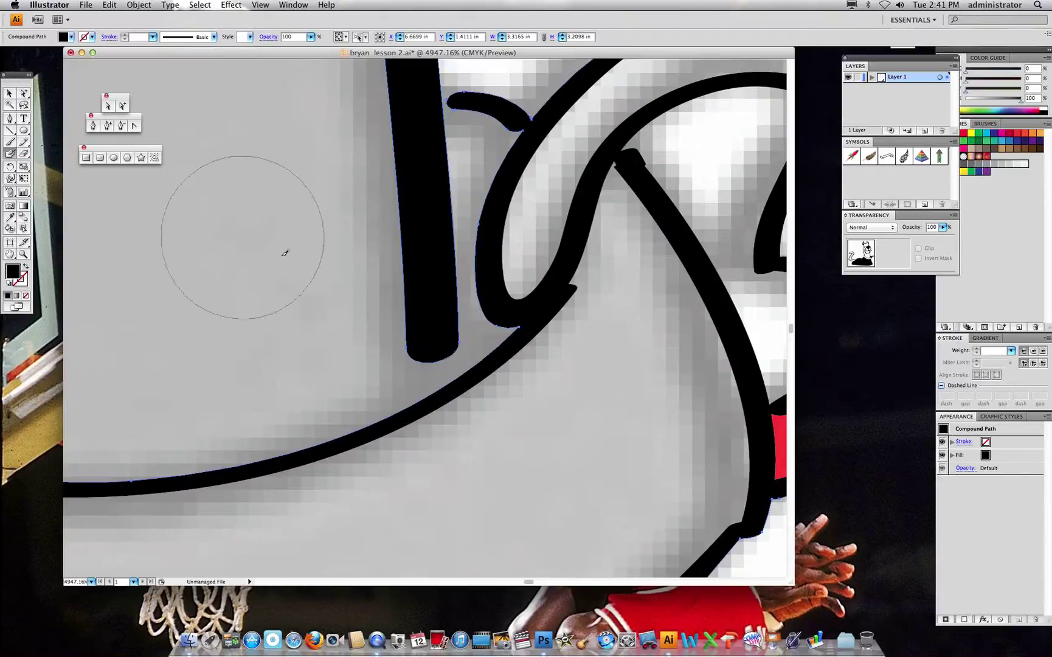
key("bracketleft")
key("bracketleft")
key("bracketleft")
key("bracketleft")
key("bracketright")
left_click_drag(433, 350, 433, 374)
scroll(476, 336, "down", 5)
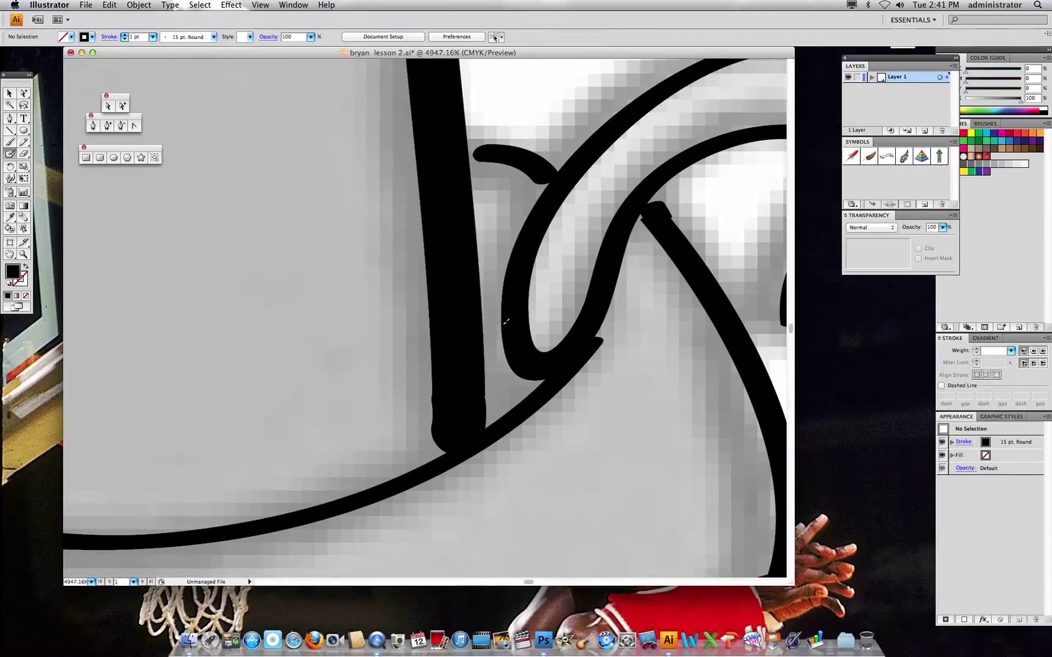
Step: Cut the inner head, muzzle and neck paths out of the black outline, paste them in front and fill with brown (C35 M60 Y80 K25)
key("super+0")
left_click_drag(543, 426, 635, 532)
left_click(122, 107)
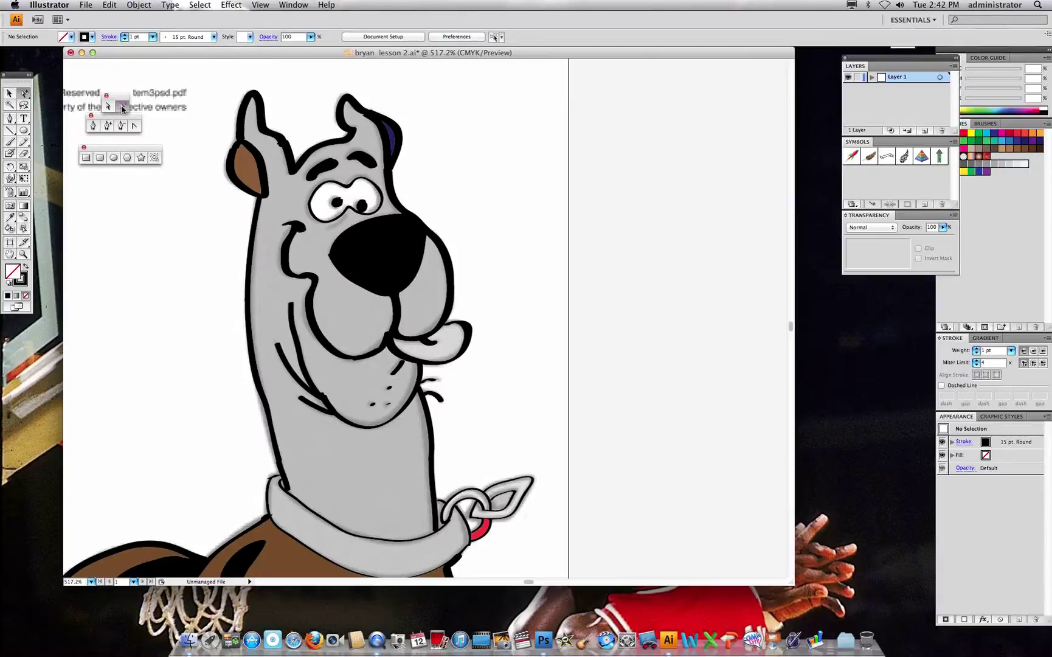
left_click(251, 229)
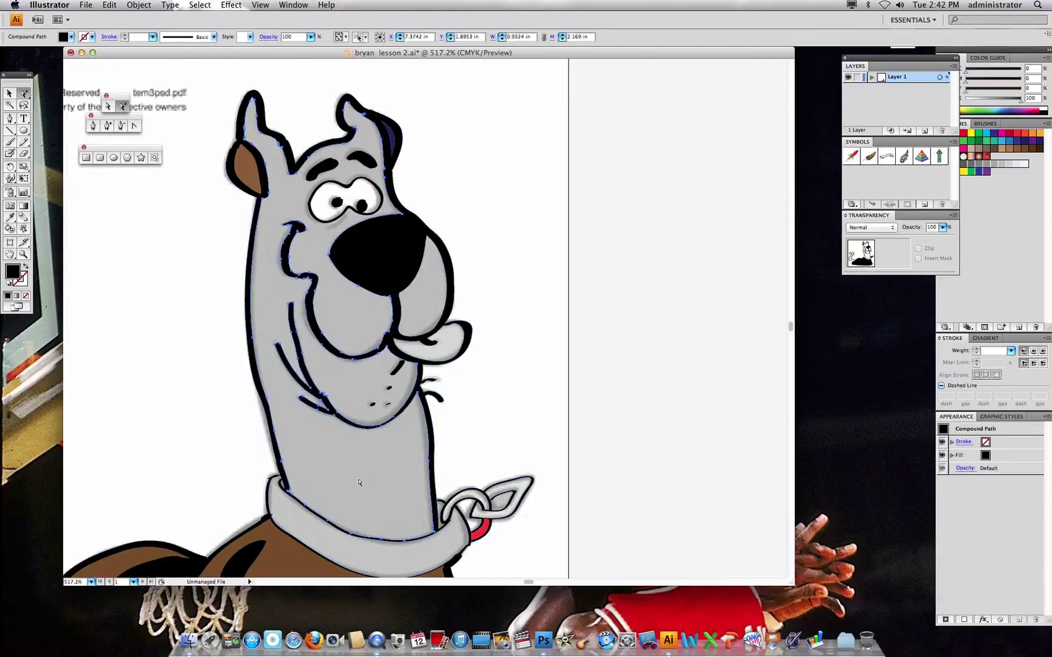
left_click(445, 295, "shift")
key("super+z")
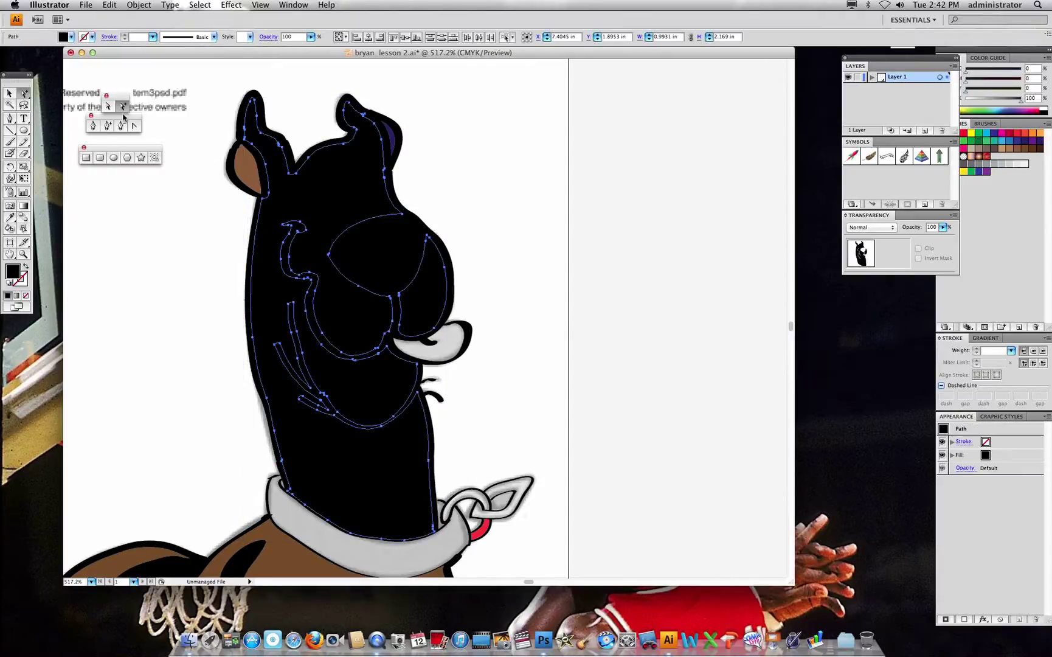
left_click(70, 37)
left_click(80, 63)
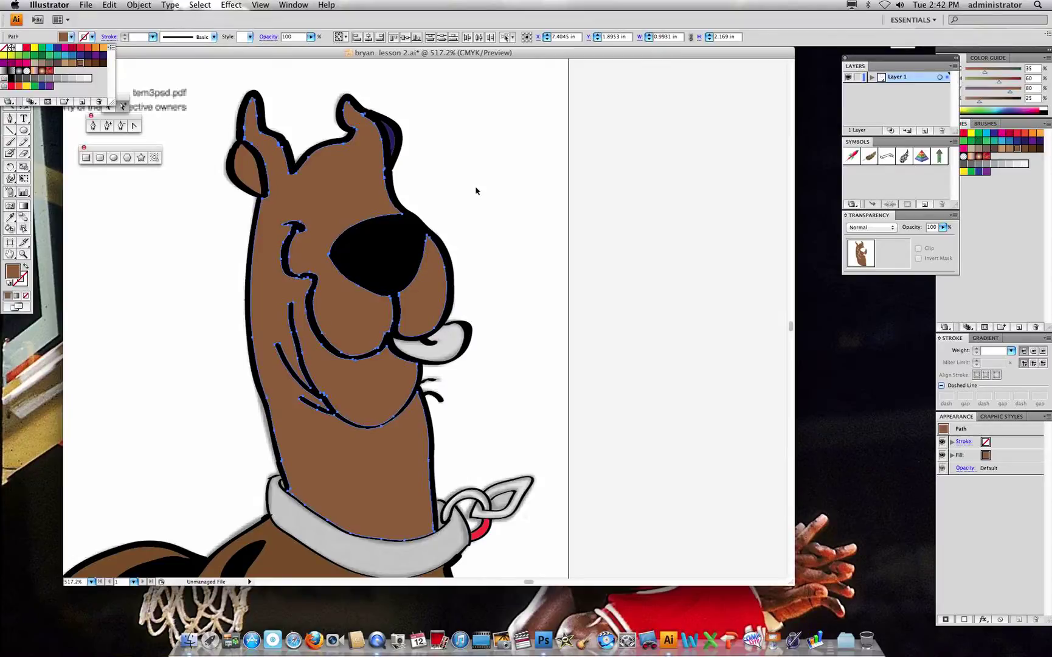
Step: Select the hidden eyebrows, eyes, pupils, chin line and whisker dots in outline view and bring them in front of the brown face
key("super+y")
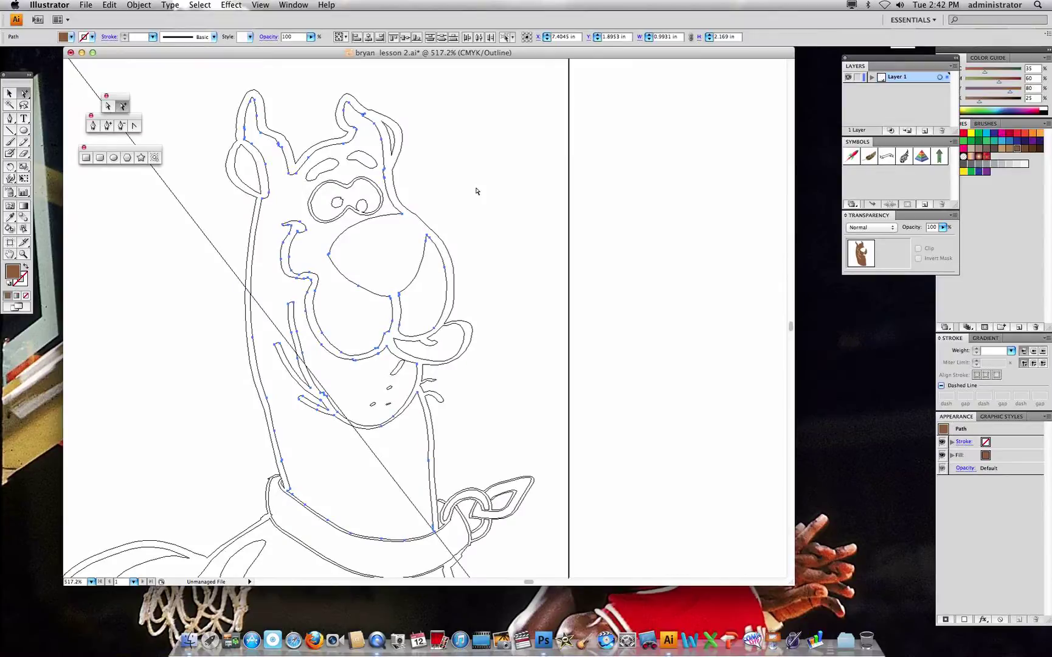
left_click(372, 163)
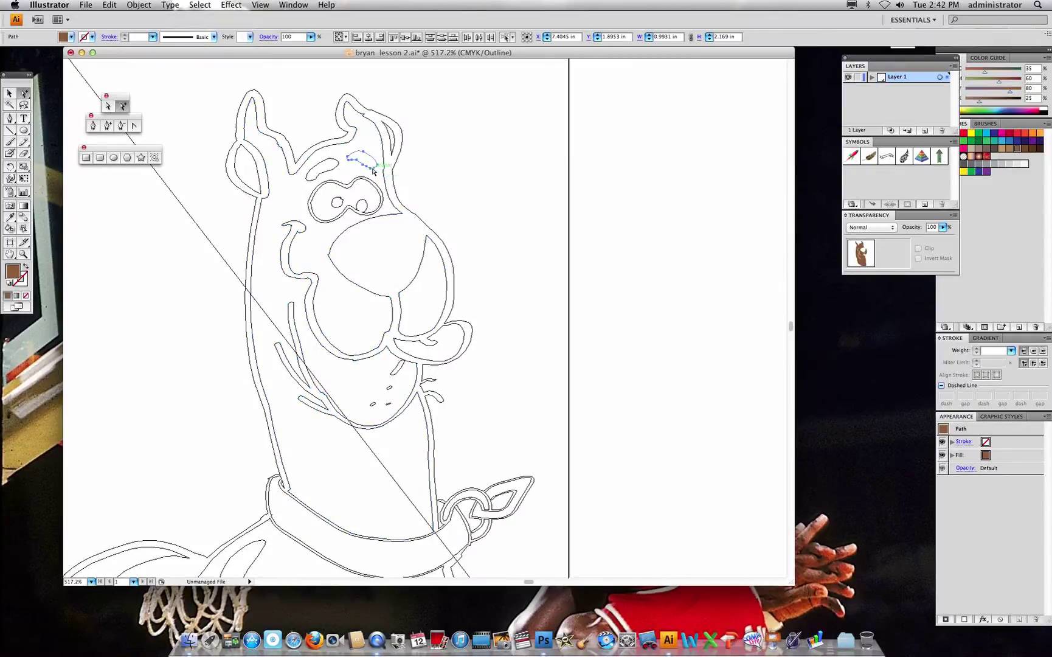
left_click(335, 172, "shift")
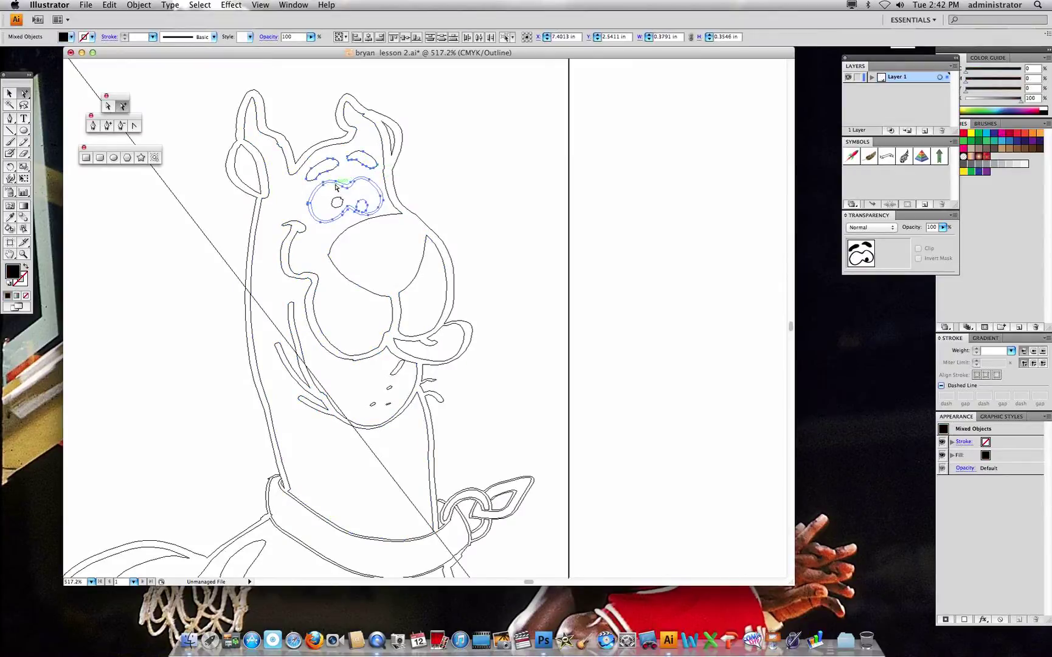
left_click(340, 198, "shift")
left_click(396, 367, "shift")
left_click(389, 387, "shift")
left_click(373, 403, "shift")
left_click(389, 405, "shift")
key("super")
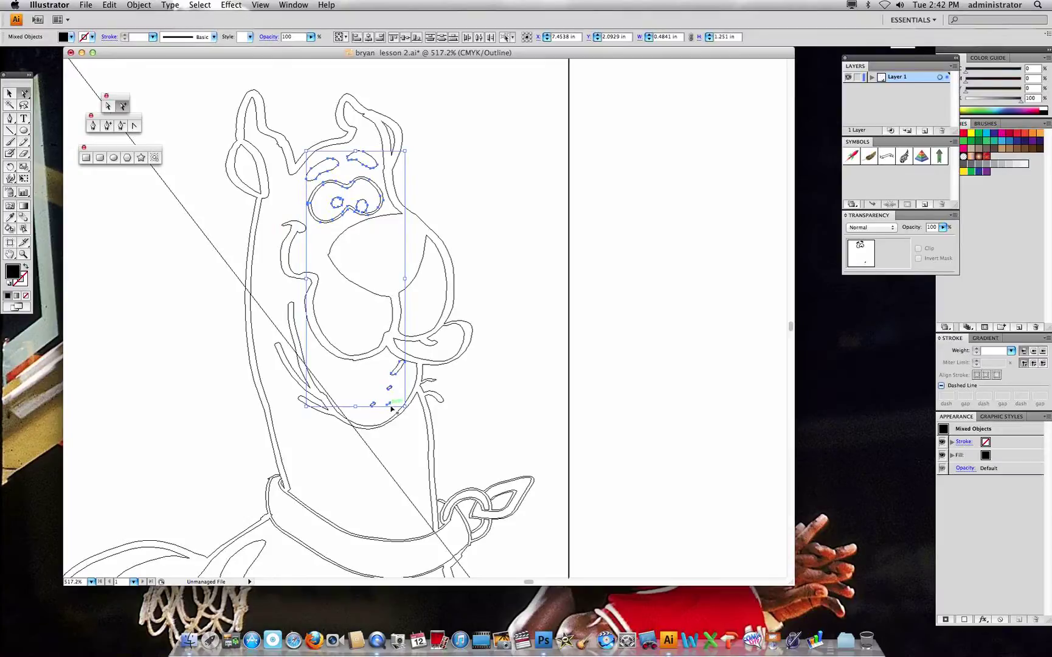
key("super+y")
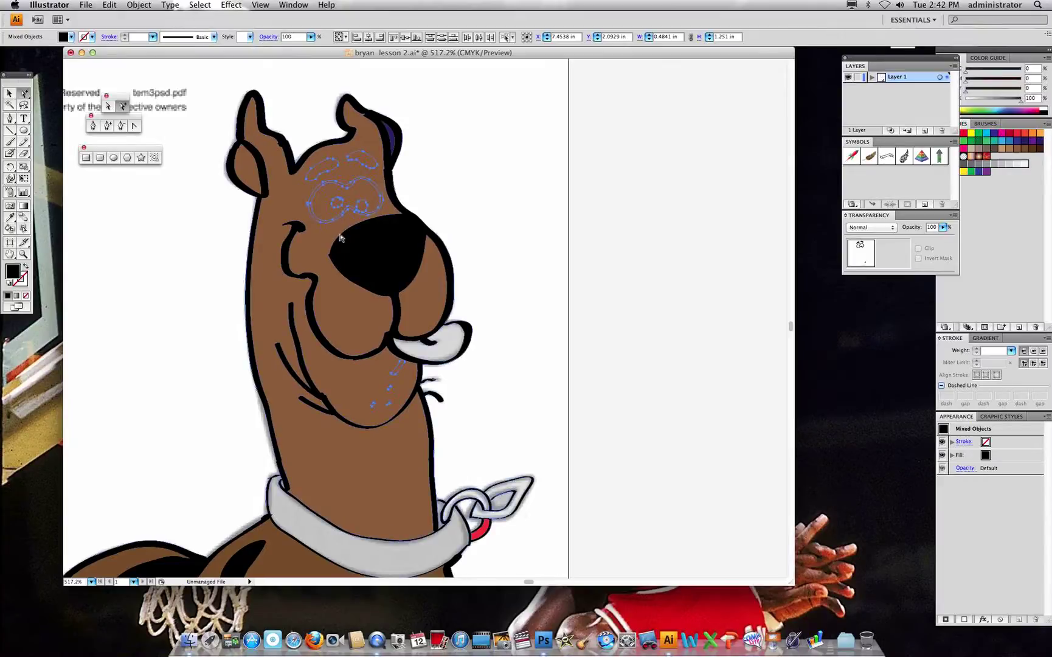
right_click(339, 203)
left_click(468, 283)
left_click(523, 244)
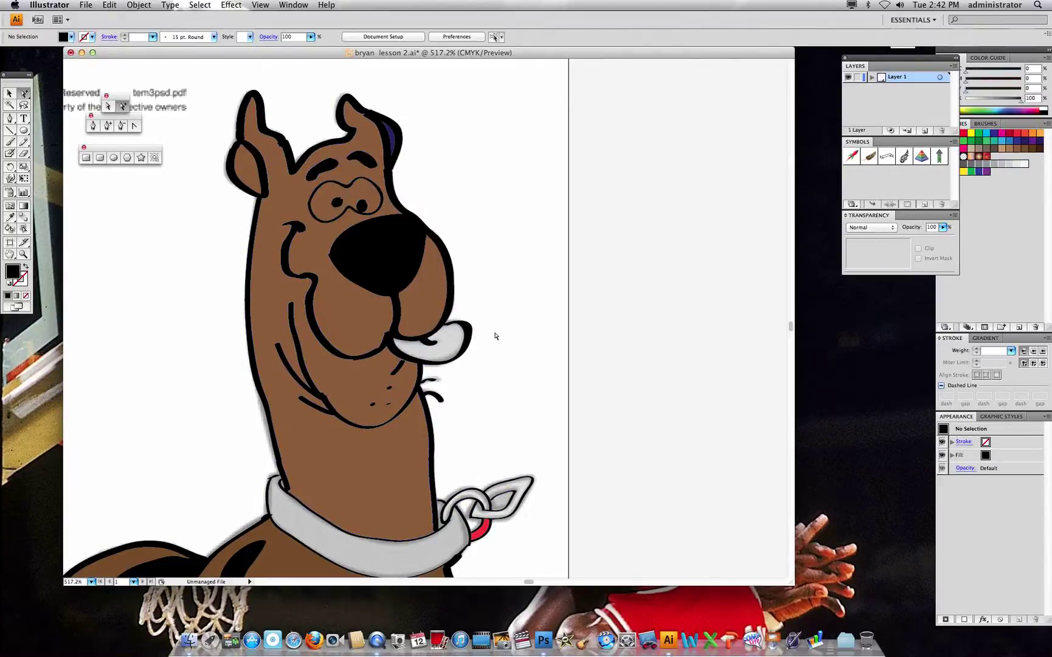
Step: Cut the tongue's inner path out of the outline, paste it in front and fill it with red (C15 M100 Y90 K10)
left_click(463, 329)
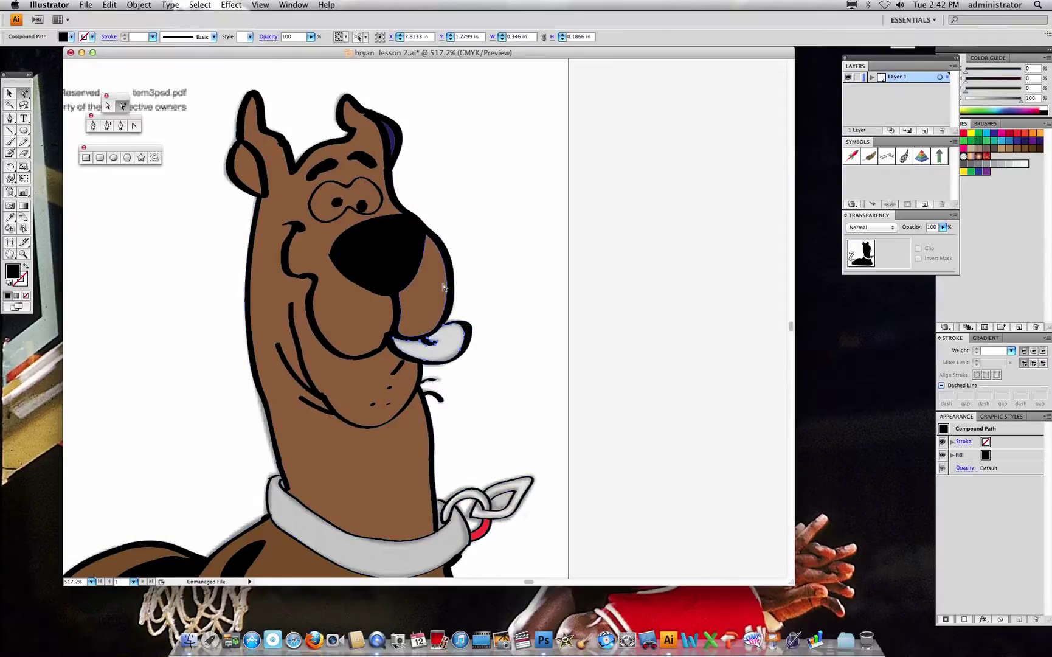
key("Delete")
left_click(447, 340)
left_click(67, 36)
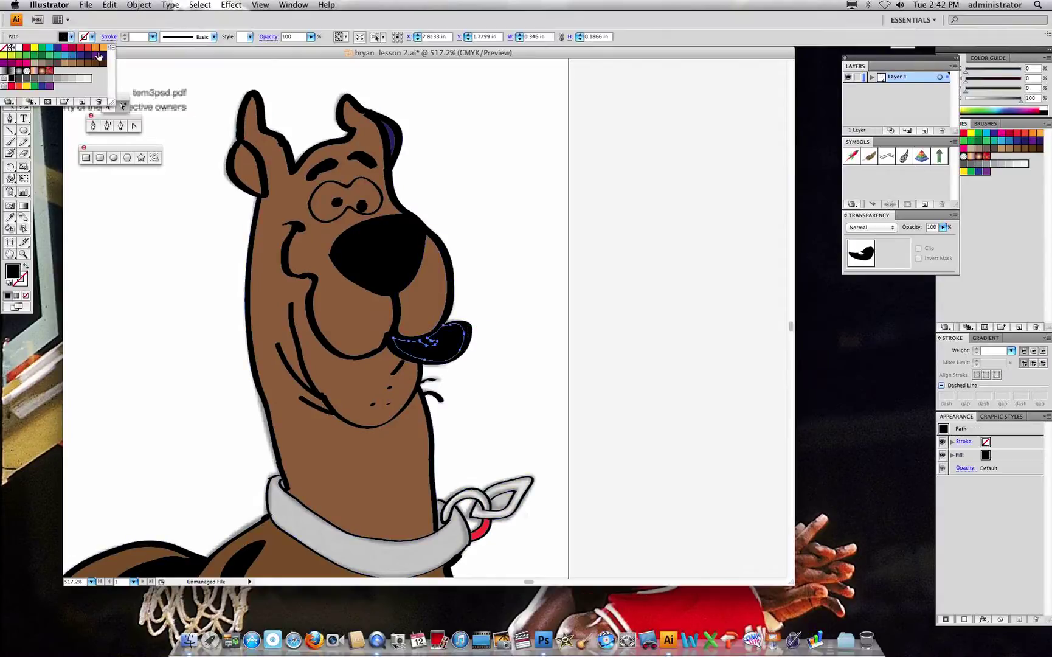
left_click(76, 51)
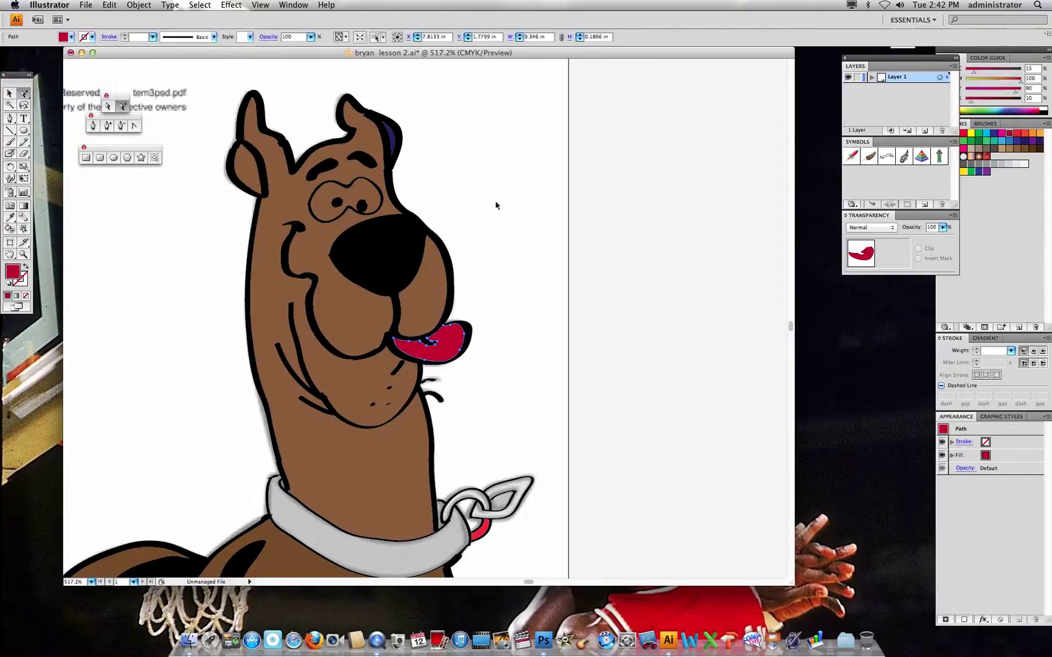
left_click(568, 286)
Step: Close the dog illustration document
left_click_drag(404, 533, 396, 350)
left_click_drag(362, 308, 335, 454)
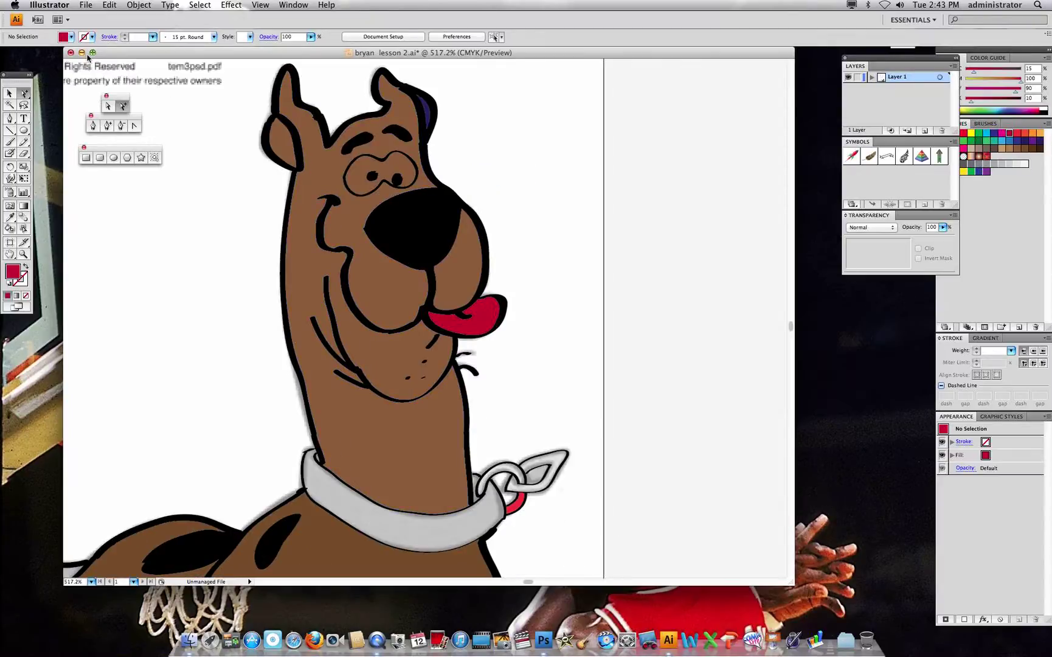
key("super+w")
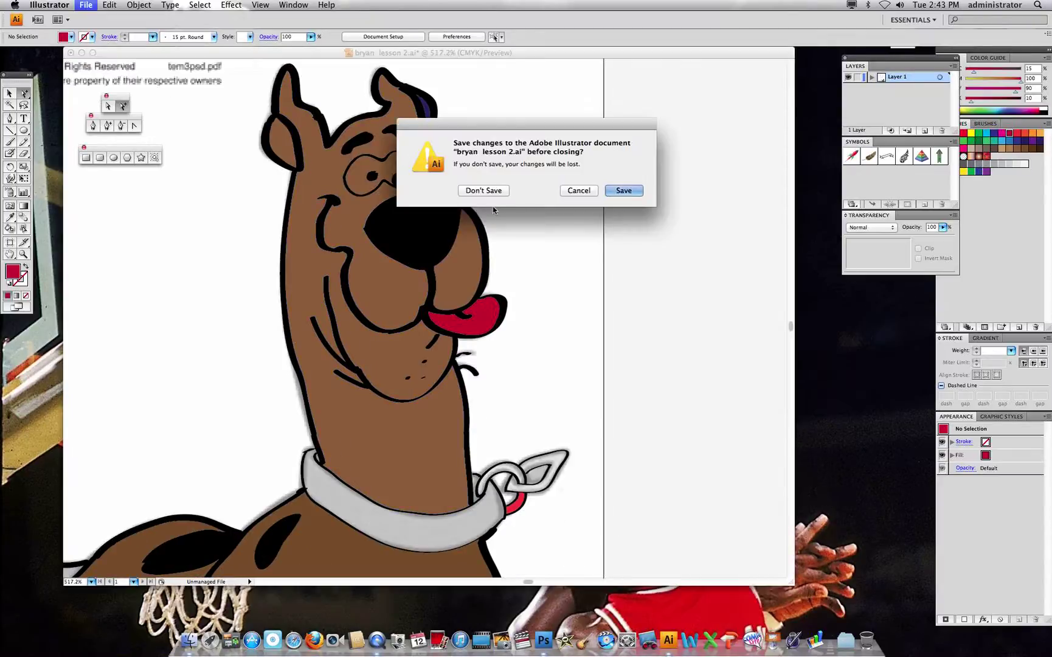